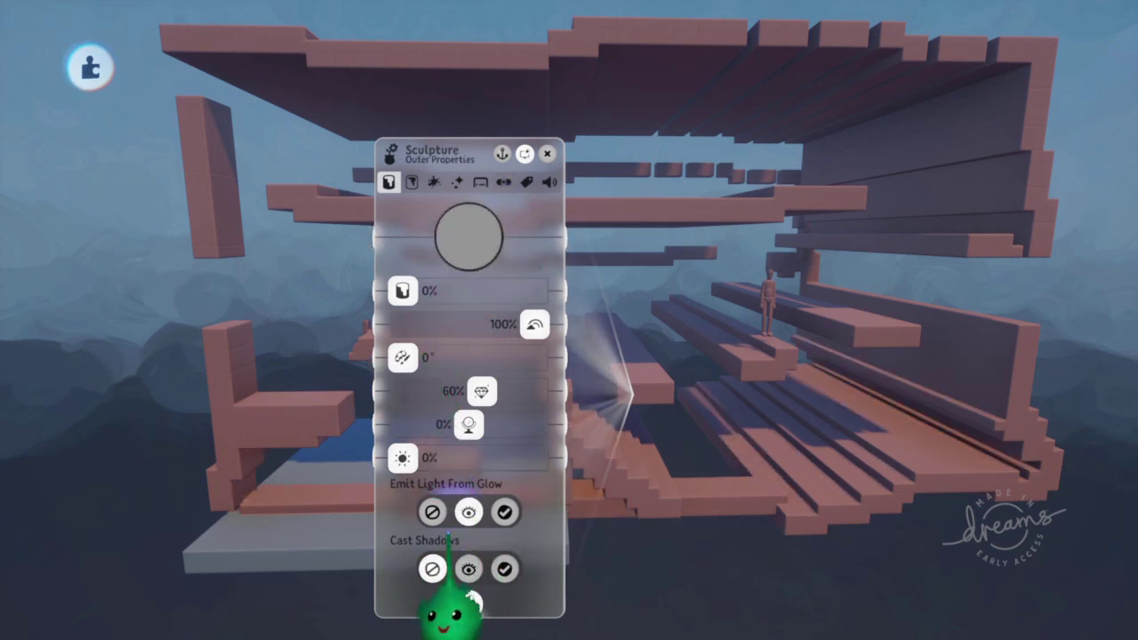
Close the platform's sculpture properties and orbit out to a wider, lower view of the level
{"action": "key", "text": "Escape"}
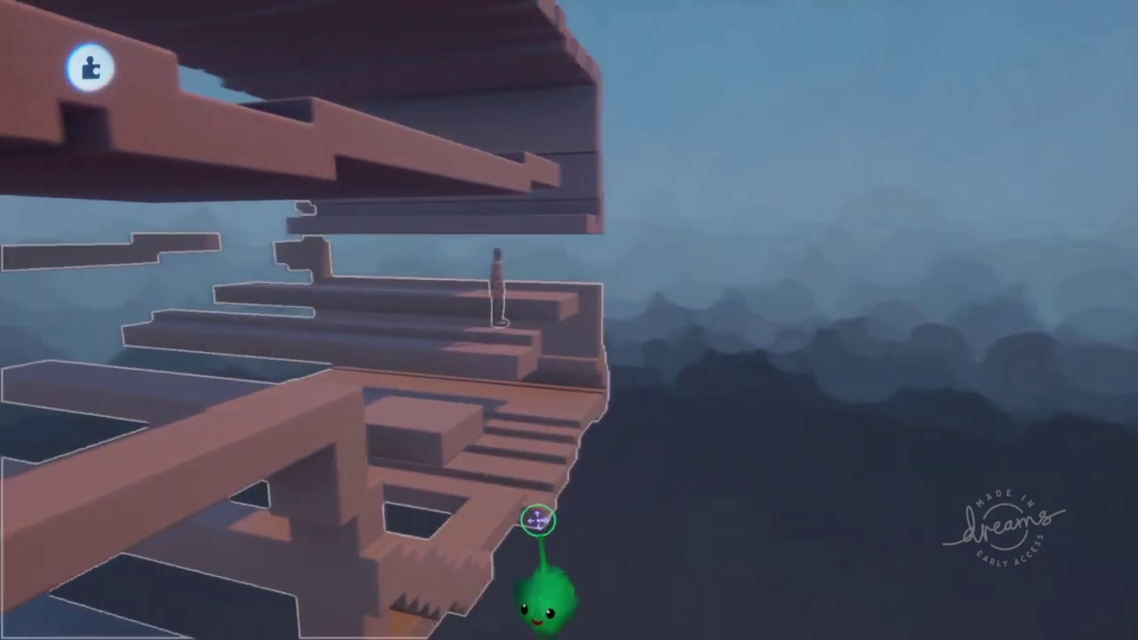
{"action": "middle_click_drag", "start_coordinate": [538, 520], "coordinate": [508, 229]}
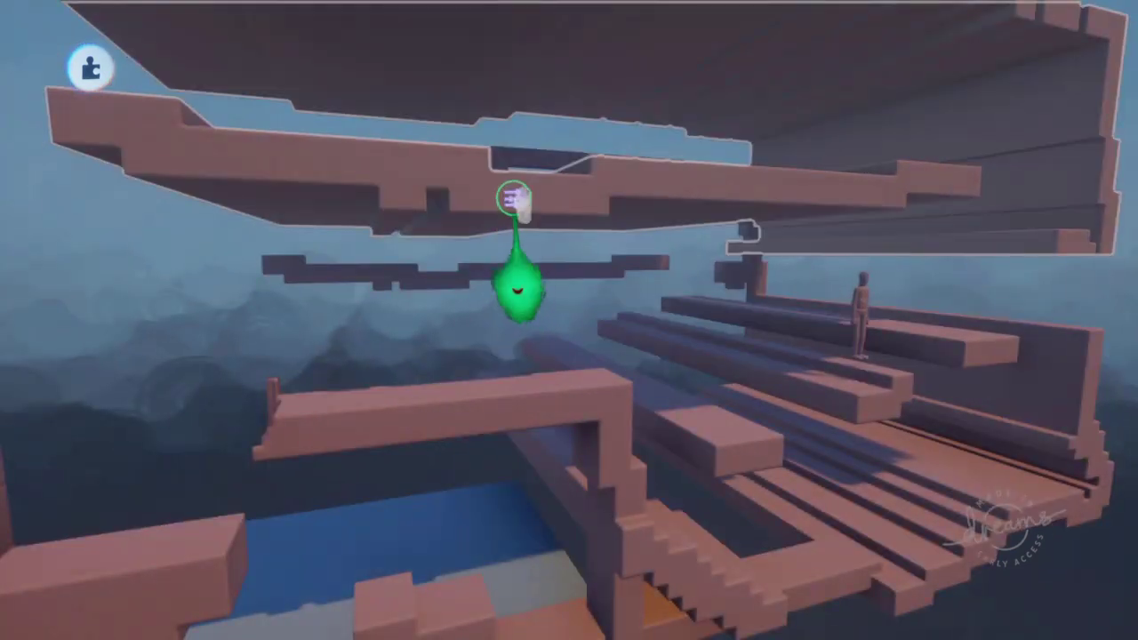
{"action": "left_click", "coordinate": [511, 203]}
{"action": "key", "text": "Escape"}
{"action": "mouse_move", "coordinate": [632, 444]}
{"action": "middle_mouse_down"}
{"action": "mouse_move", "coordinate": [655, 447]}
{"action": "mouse_move", "coordinate": [663, 483]}
{"action": "mouse_move", "coordinate": [650, 475]}
{"action": "middle_mouse_up"}
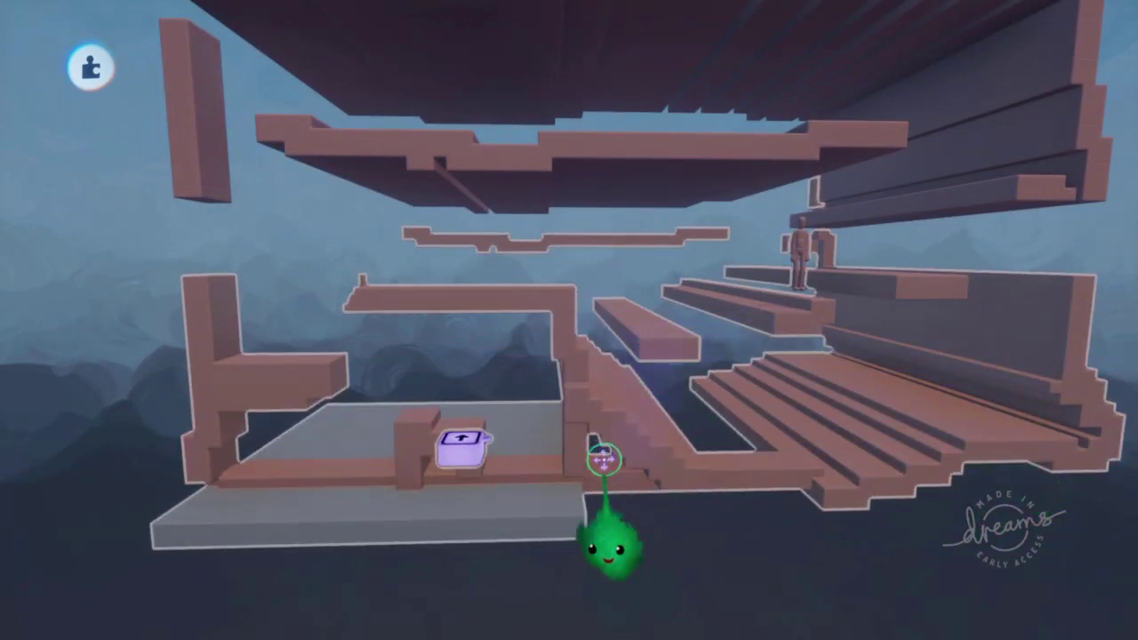
{"action": "middle_click_drag", "start_coordinate": [602, 459], "coordinate": [497, 436]}
{"action": "middle_click_drag", "start_coordinate": [741, 286], "coordinate": [557, 453]}
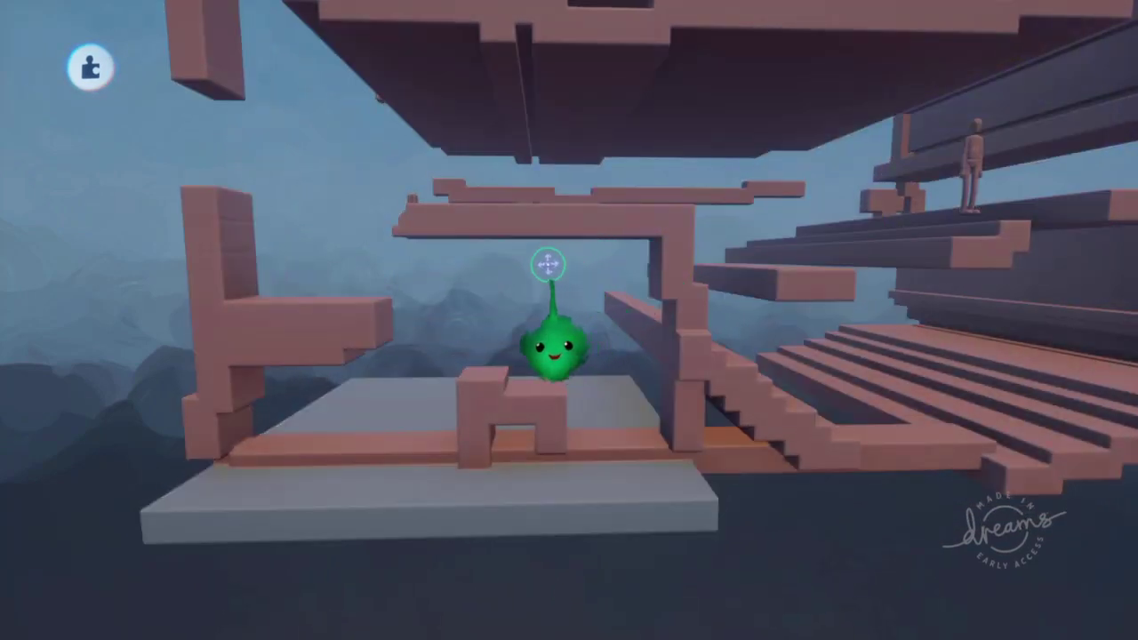
{"action": "middle_click_drag", "start_coordinate": [524, 342], "coordinate": [541, 325]}
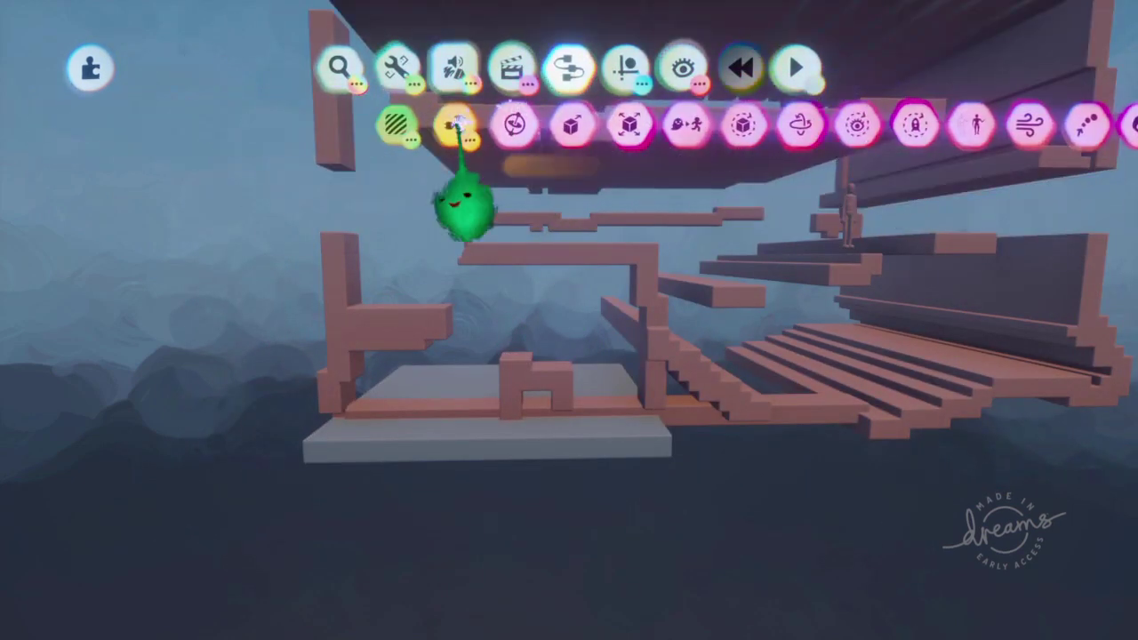
Place a Microchip from Gadgets > Logic on the ground platform
{"action": "left_click", "coordinate": [453, 124]}
{"action": "left_click", "coordinate": [667, 124]}
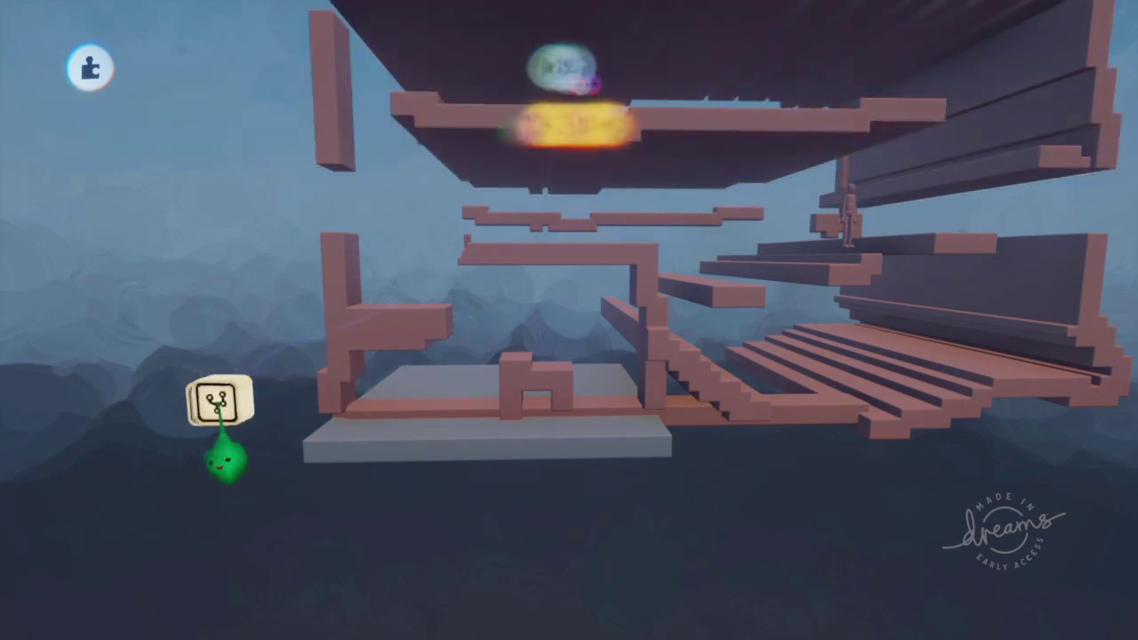
{"action": "left_click", "coordinate": [416, 391]}
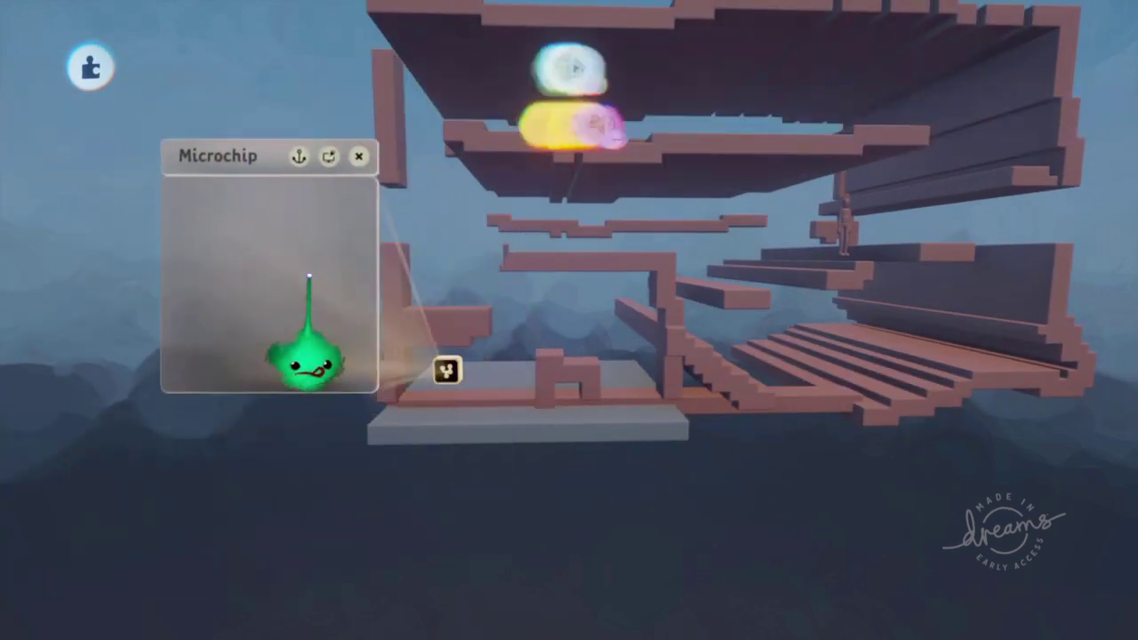
Drop a Camera gadget into the microchip and dolly it toward the arch blocks
{"action": "key", "text": "Escape"}
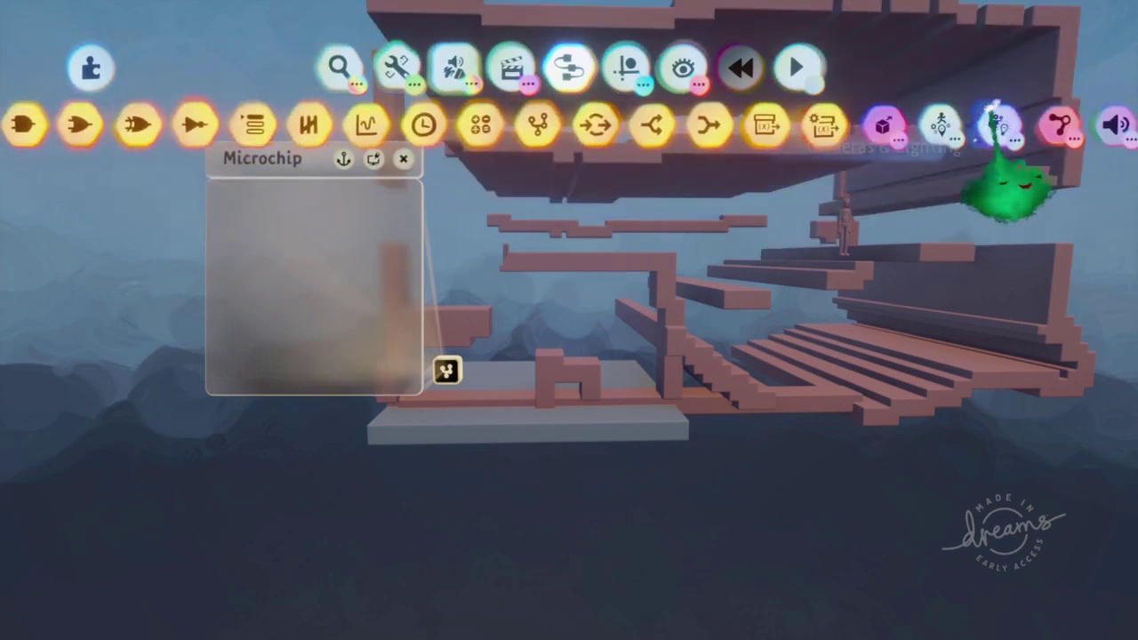
{"action": "key", "text": "Escape"}
{"action": "left_click", "coordinate": [643, 125]}
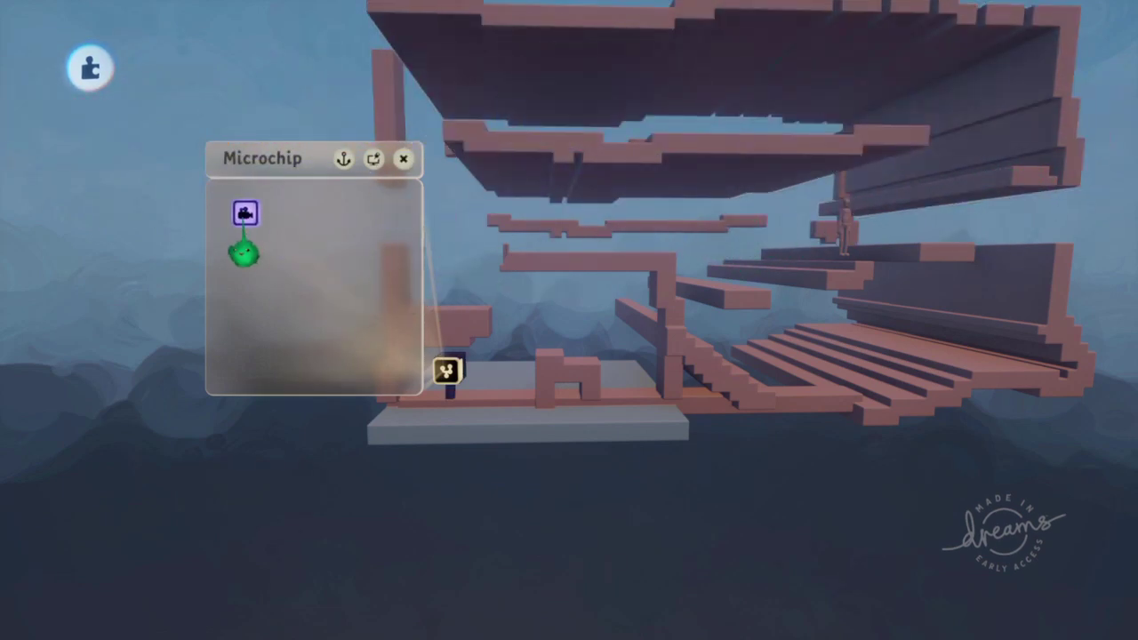
{"action": "left_click", "coordinate": [246, 220]}
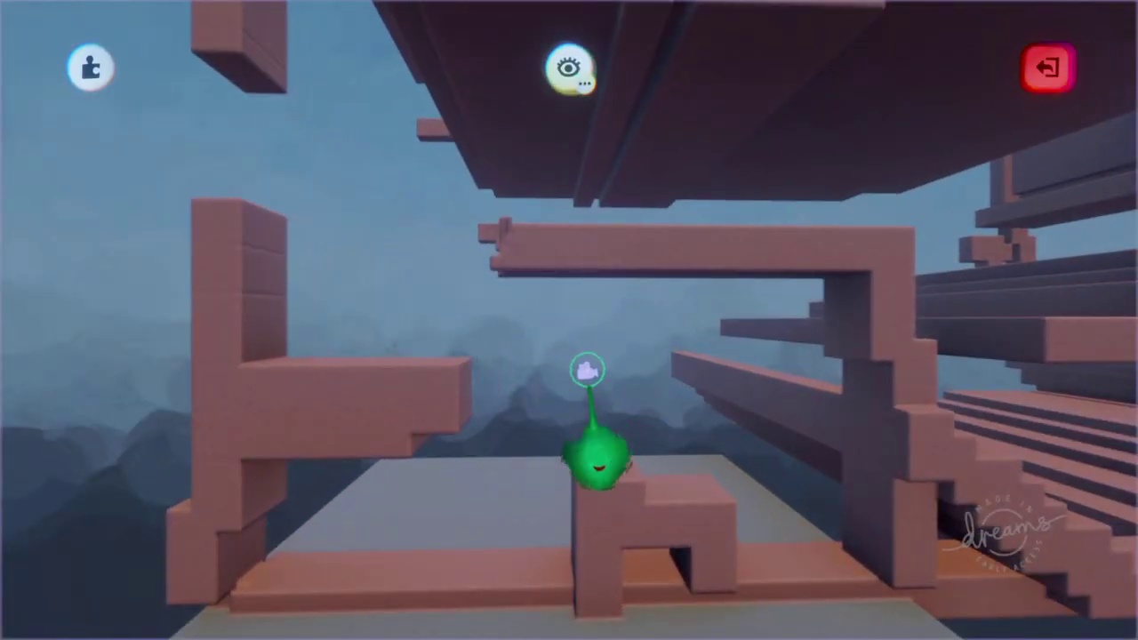
{"action": "left_click_drag", "start_coordinate": [587, 371], "coordinate": [588, 319]}
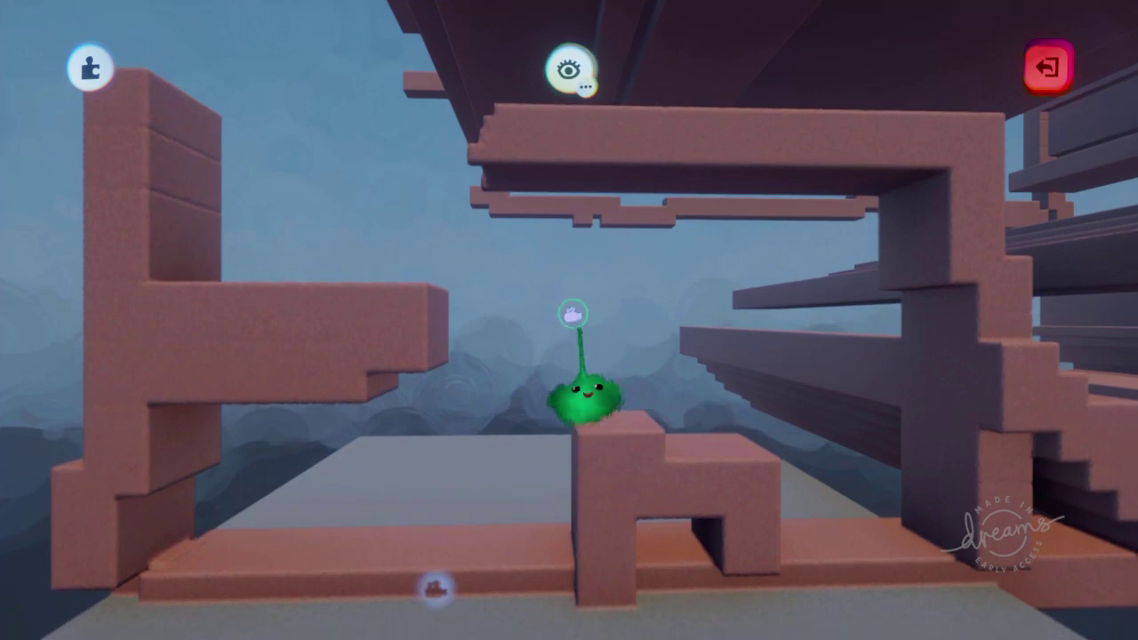
{"action": "key", "text": "Escape"}
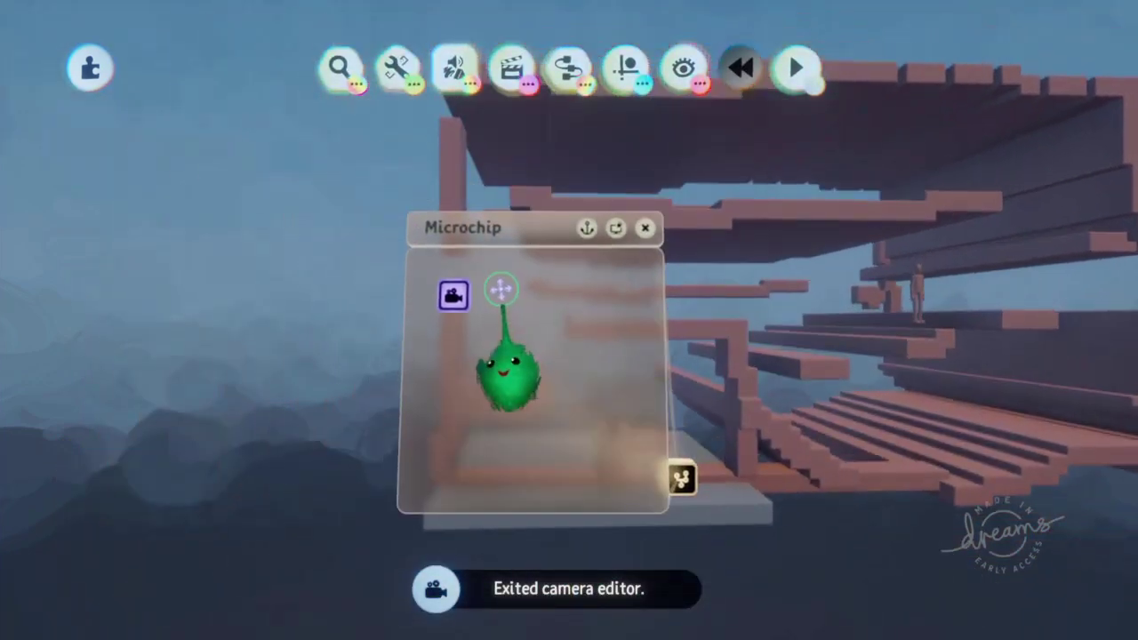
{"action": "left_click", "coordinate": [453, 295]}
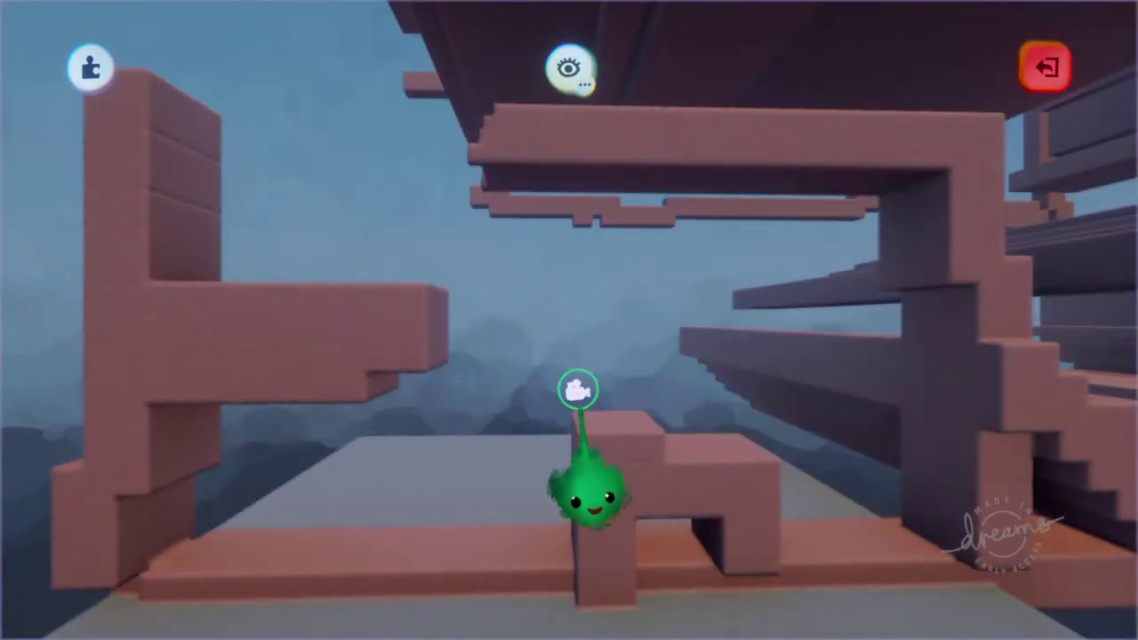
Aim the camera at the stairs, then copy and position cameras until the microchip holds four
{"action": "mouse_move", "coordinate": [611, 418]}
{"action": "left_mouse_down"}
{"action": "mouse_move", "coordinate": [609, 406]}
{"action": "mouse_move", "coordinate": [613, 417]}
{"action": "left_mouse_up"}
{"action": "key", "text": "Escape"}
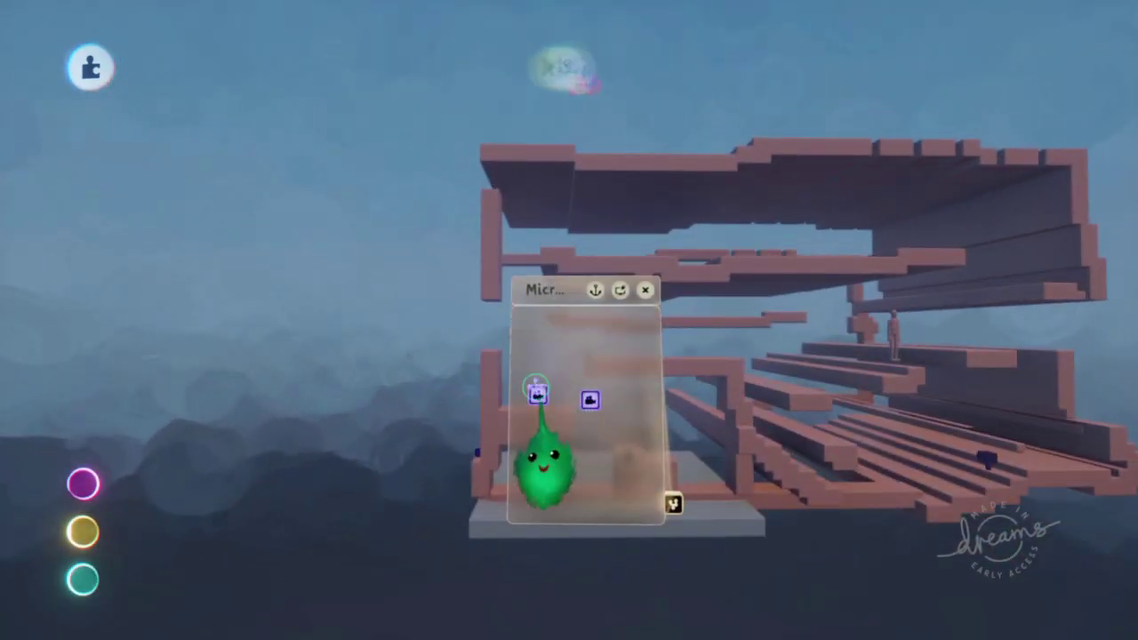
{"action": "left_click_drag", "start_coordinate": [540, 391], "coordinate": [594, 506]}
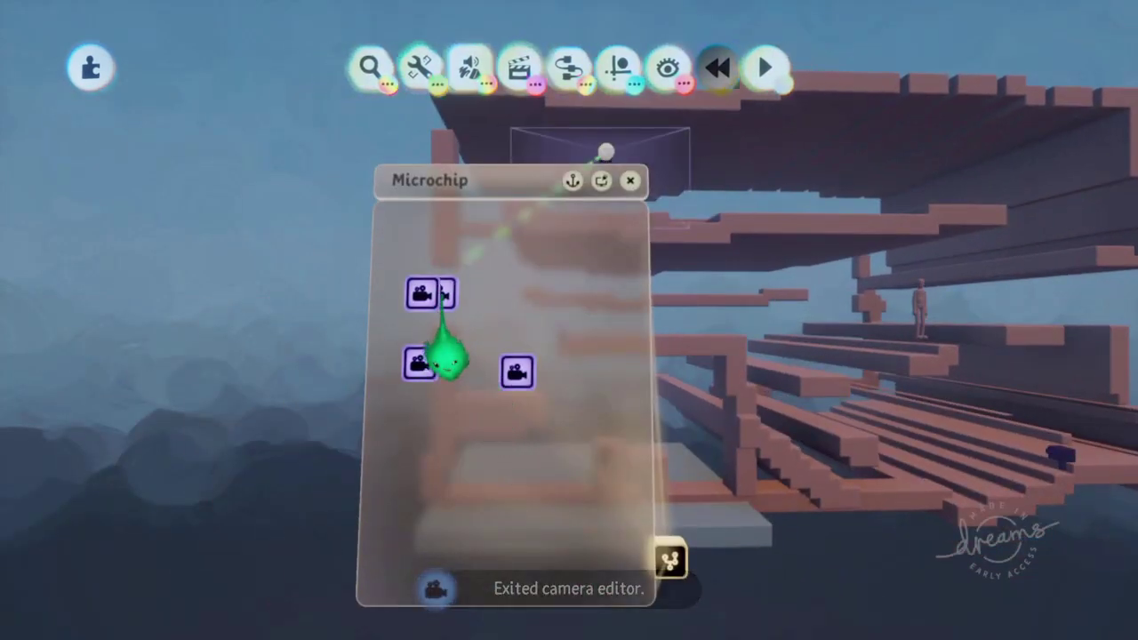
{"action": "left_click_drag", "start_coordinate": [444, 356], "coordinate": [544, 433]}
{"action": "key", "text": "Escape"}
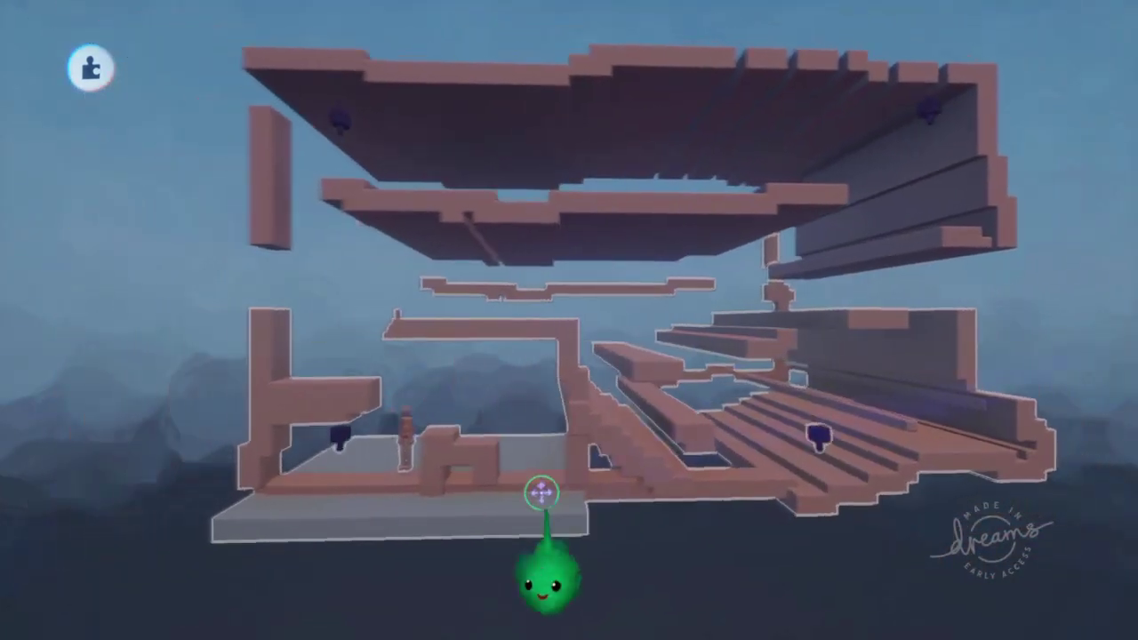
{"action": "left_click", "coordinate": [539, 484]}
{"action": "left_click_drag", "start_coordinate": [494, 471], "coordinate": [320, 453]}
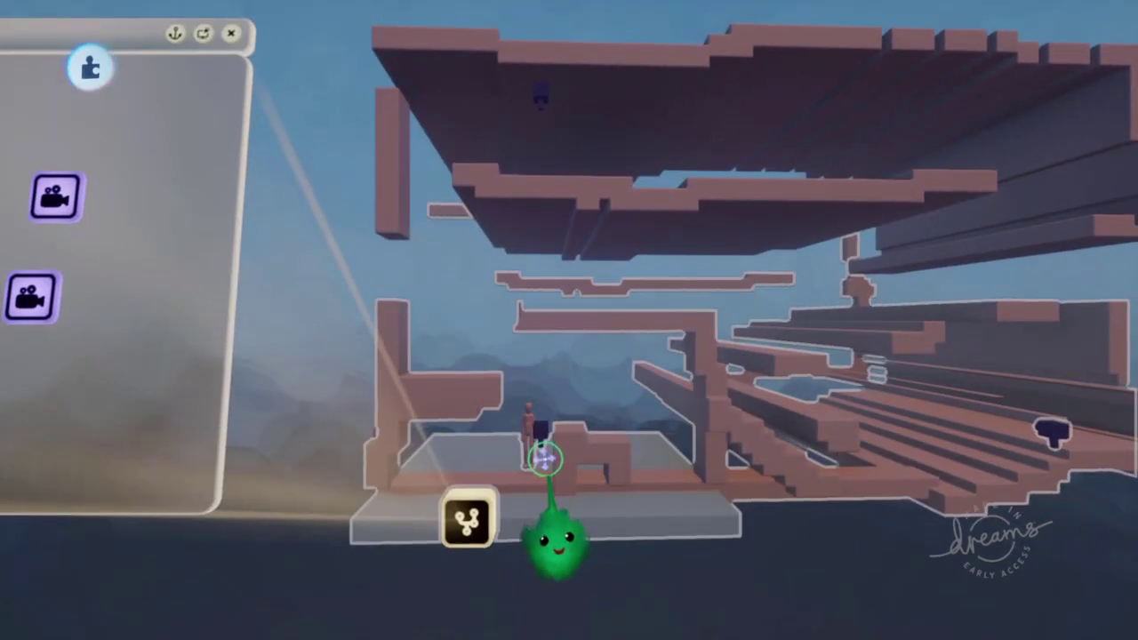
{"action": "key", "text": "Escape"}
{"action": "middle_click_drag", "start_coordinate": [567, 476], "coordinate": [416, 342]}
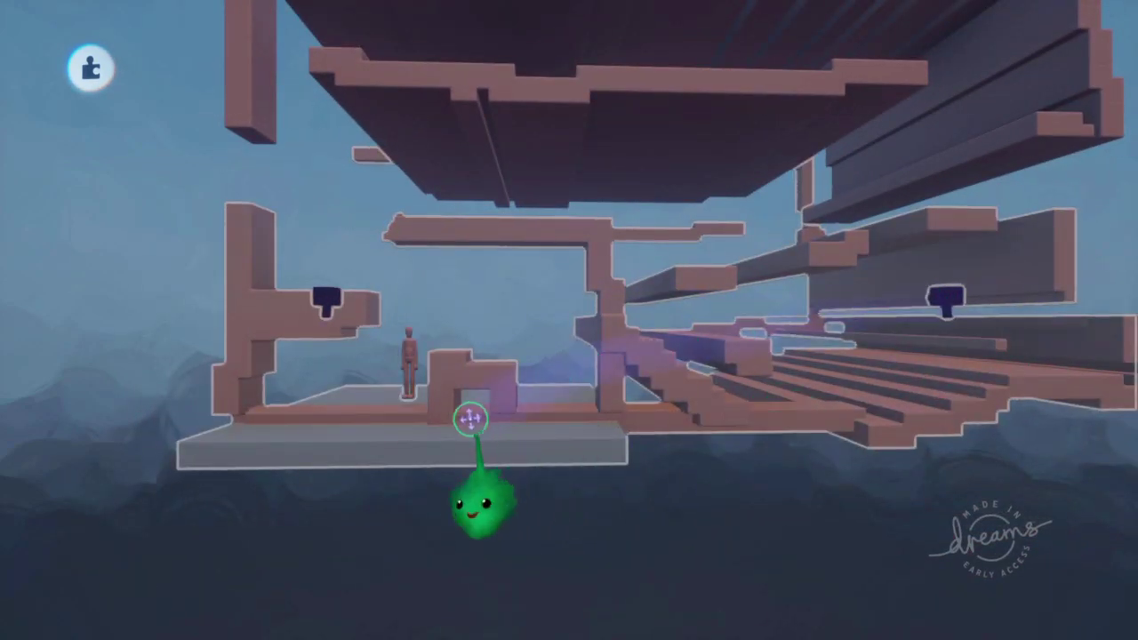
{"action": "middle_click_drag", "start_coordinate": [470, 418], "coordinate": [539, 346]}
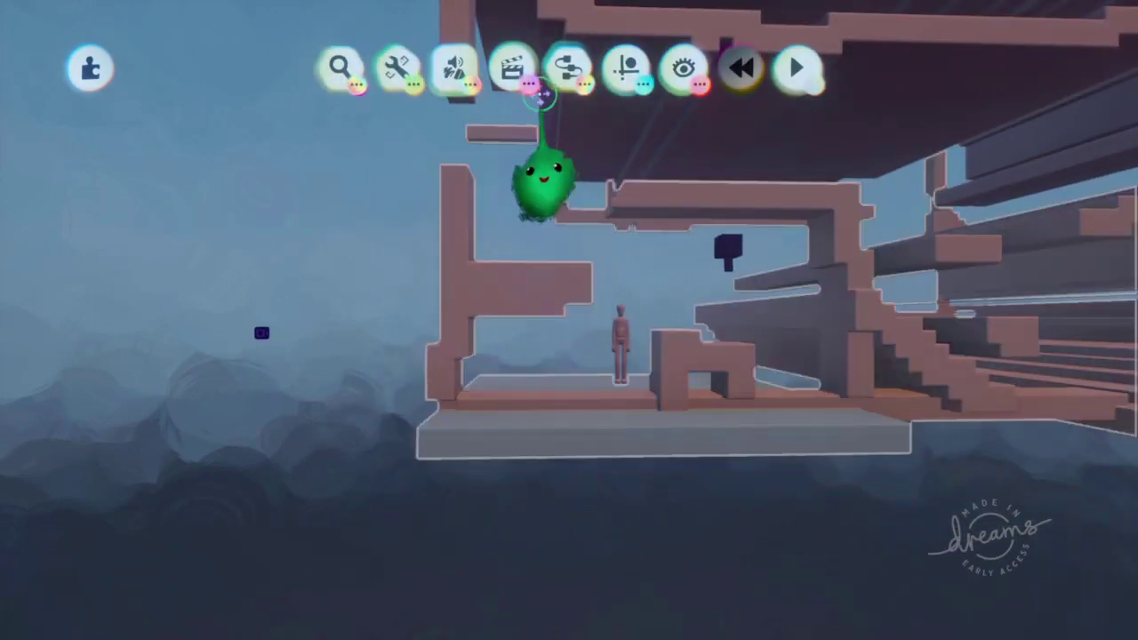
{"action": "middle_click_drag", "start_coordinate": [539, 94], "coordinate": [555, 462]}
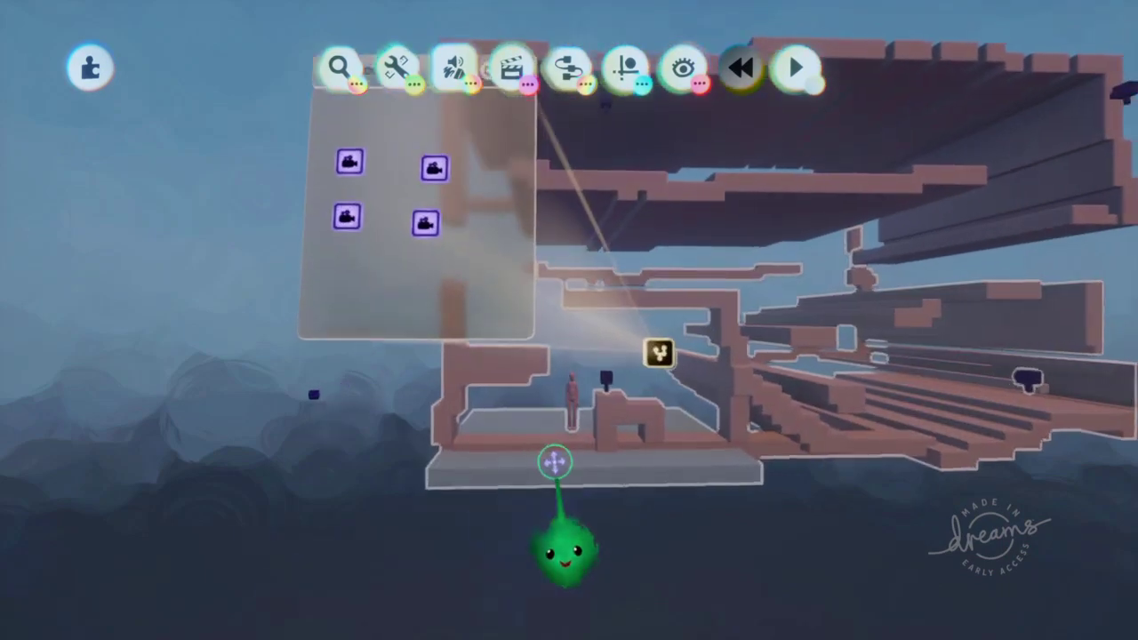
{"action": "middle_click_drag", "start_coordinate": [569, 393], "coordinate": [310, 399]}
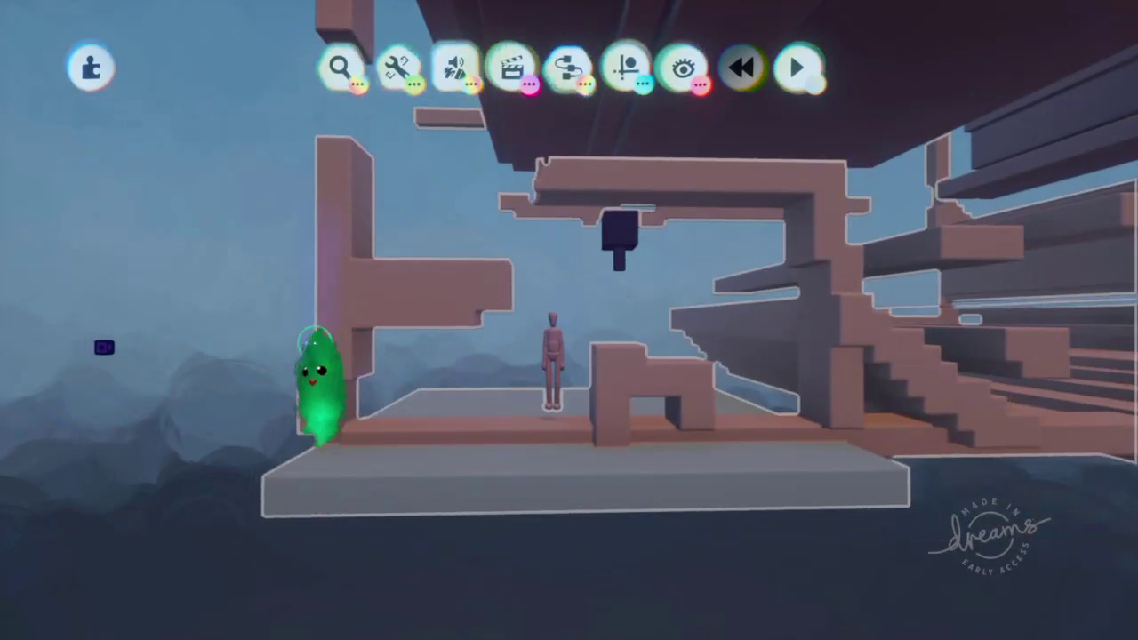
{"action": "middle_click_drag", "start_coordinate": [316, 342], "coordinate": [457, 360]}
Possess the mannequin puppet and open its Puppet Logic
{"action": "left_click", "coordinate": [453, 462]}
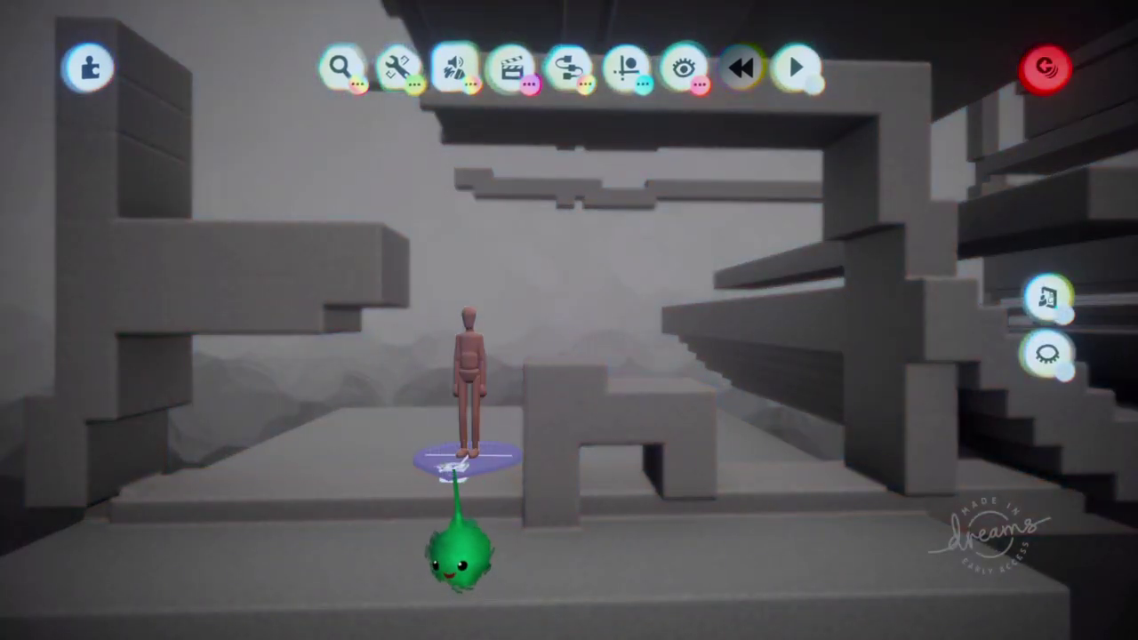
{"action": "left_click", "coordinate": [453, 464]}
{"action": "middle_click_drag", "start_coordinate": [493, 351], "coordinate": [511, 373]}
Add a Tag gadget from Gadgets > Sensors to the puppet logic and rename it
{"action": "left_click", "coordinate": [569, 67]}
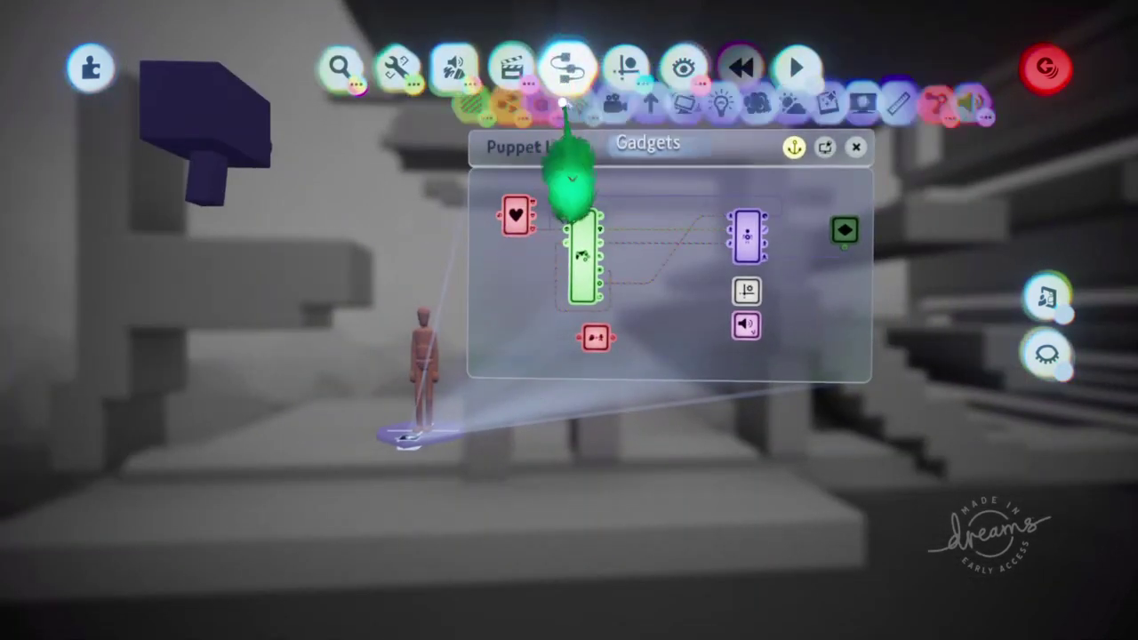
{"action": "left_click", "coordinate": [547, 124]}
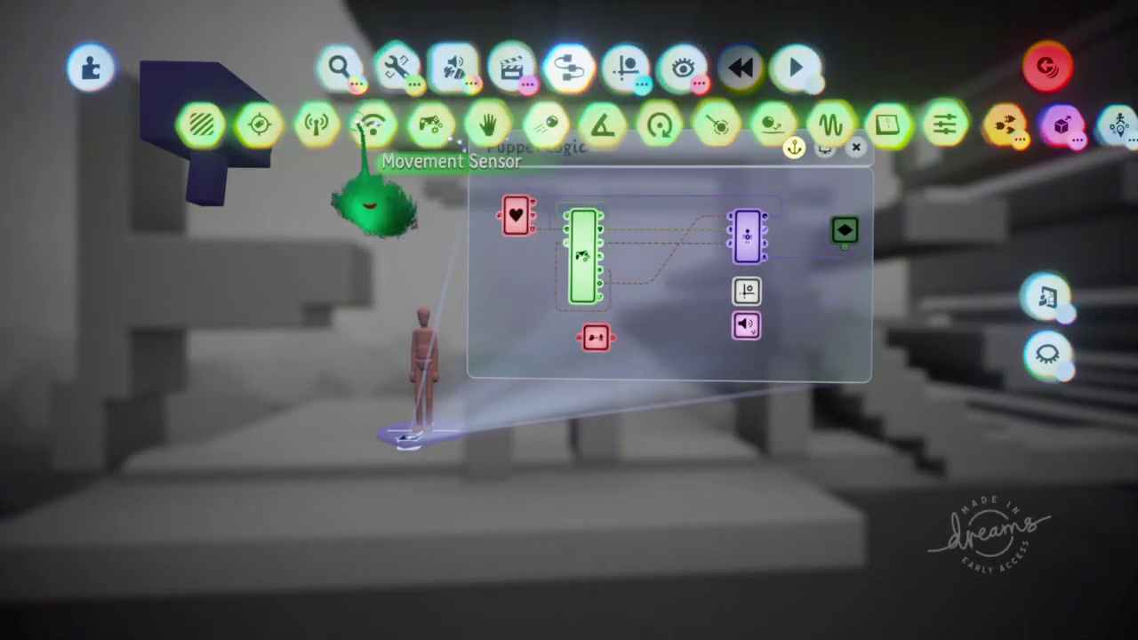
{"action": "left_click", "coordinate": [257, 122]}
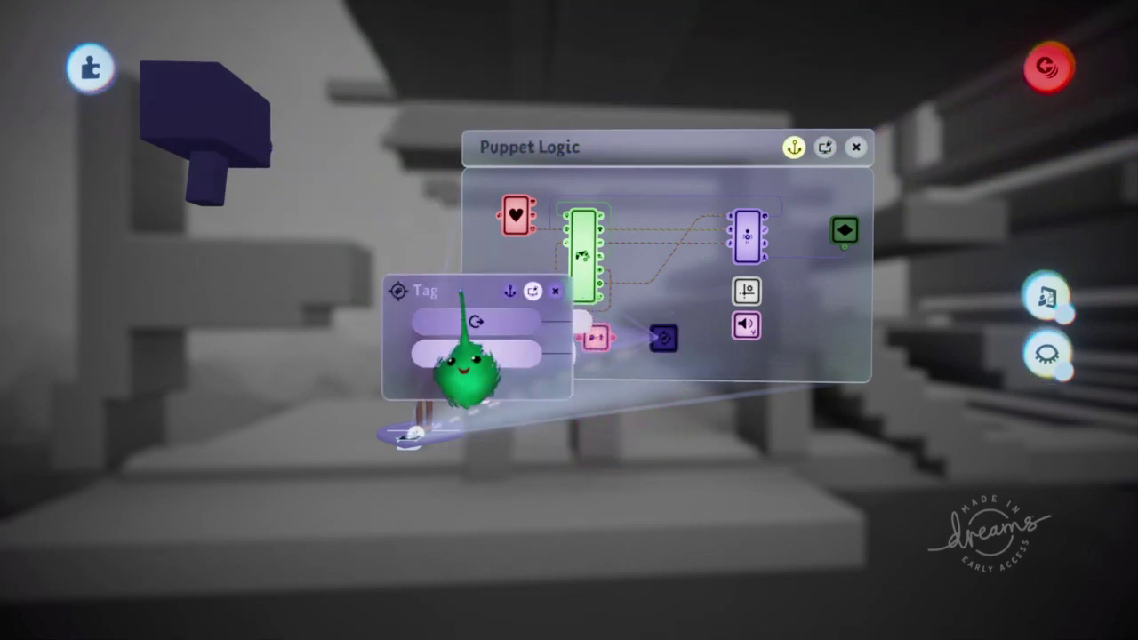
{"action": "left_click", "coordinate": [466, 354]}
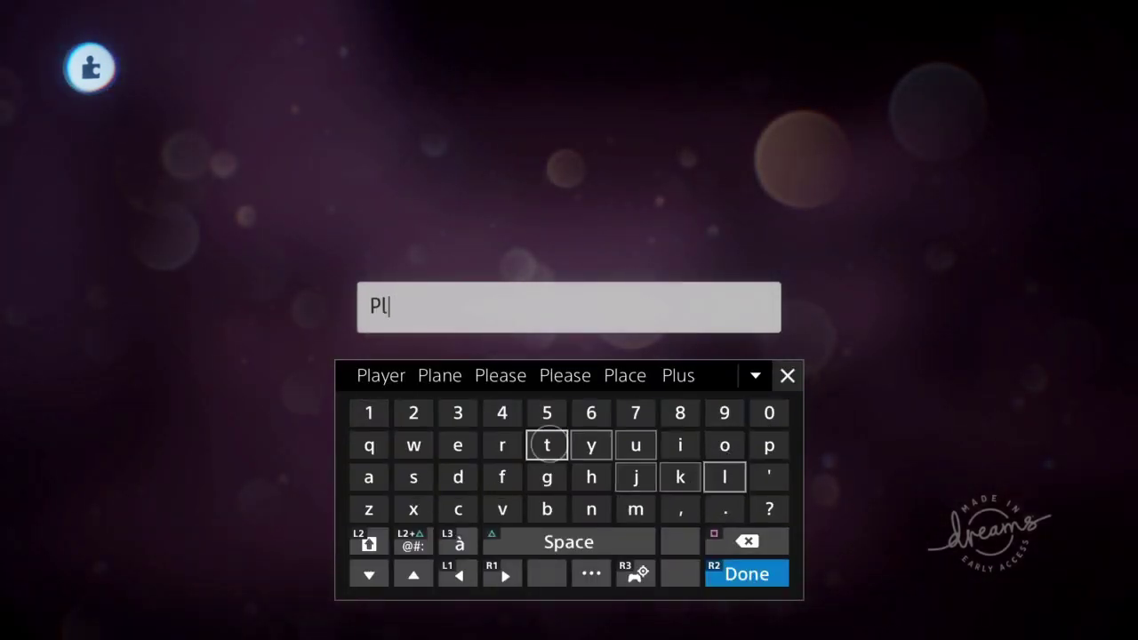
{"action": "key", "text": "Return"}
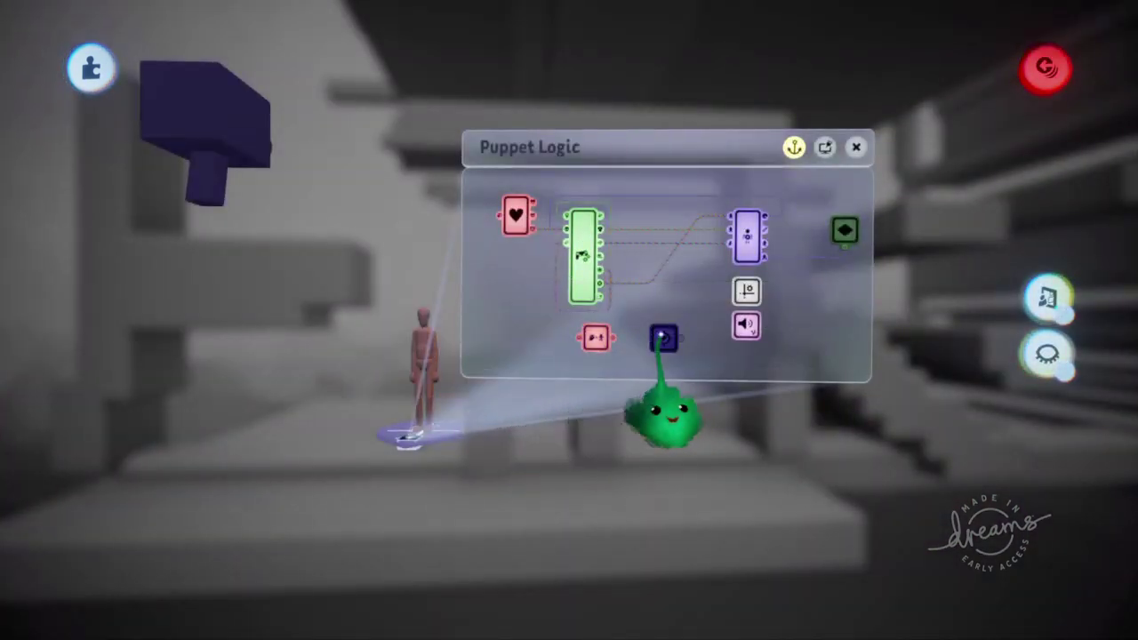
{"action": "middle_click_drag", "start_coordinate": [611, 423], "coordinate": [481, 391]}
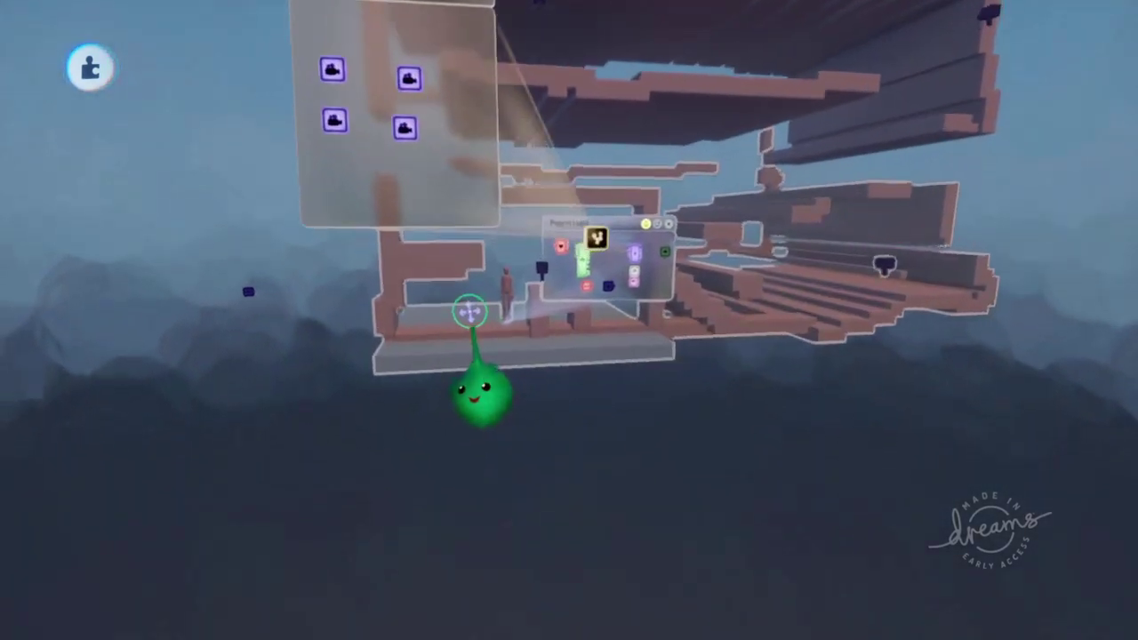
Place a Trigger Zone gadget, detecting 'Player', in the microchip beside the four cameras
{"action": "left_click_drag", "start_coordinate": [469, 311], "coordinate": [412, 316]}
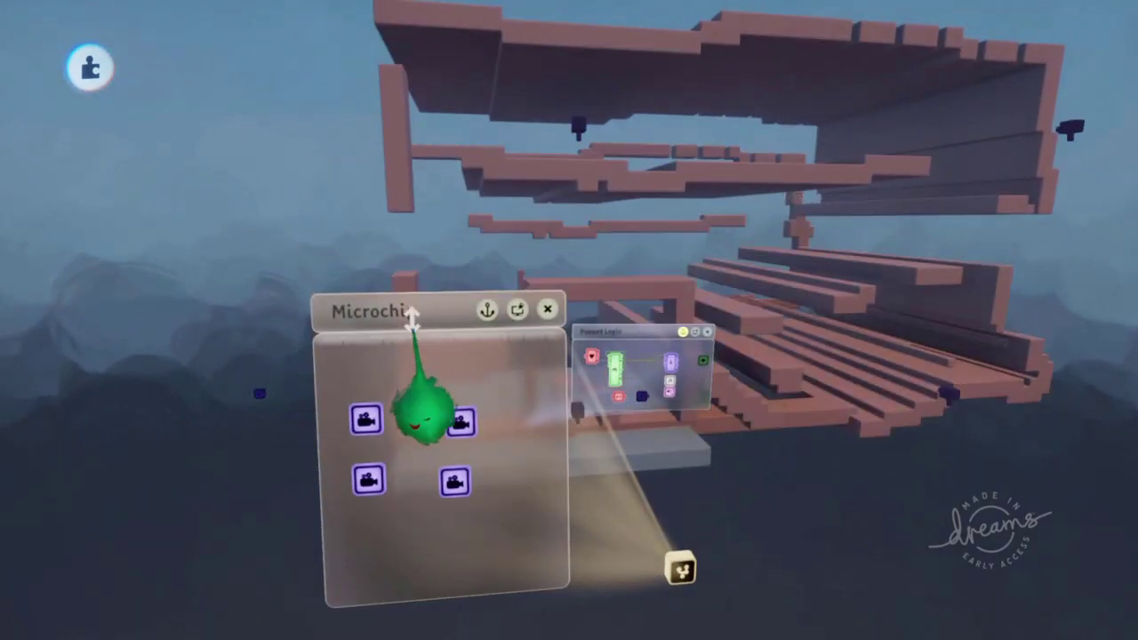
{"action": "middle_click_drag", "start_coordinate": [419, 360], "coordinate": [554, 381]}
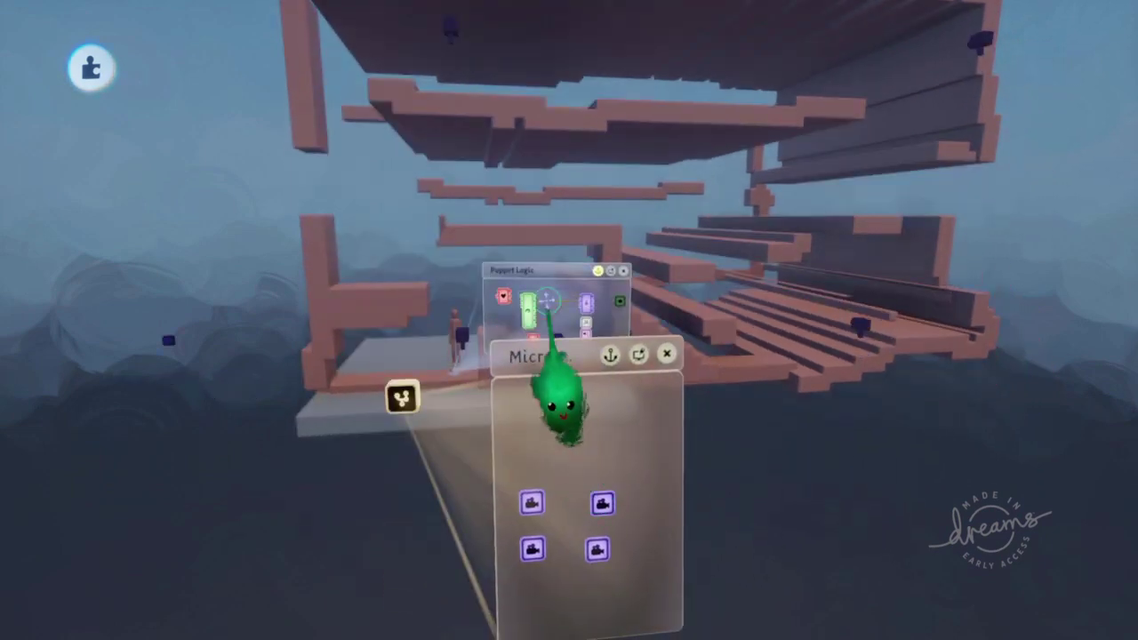
{"action": "key", "text": "Tab"}
{"action": "left_click", "coordinate": [204, 124]}
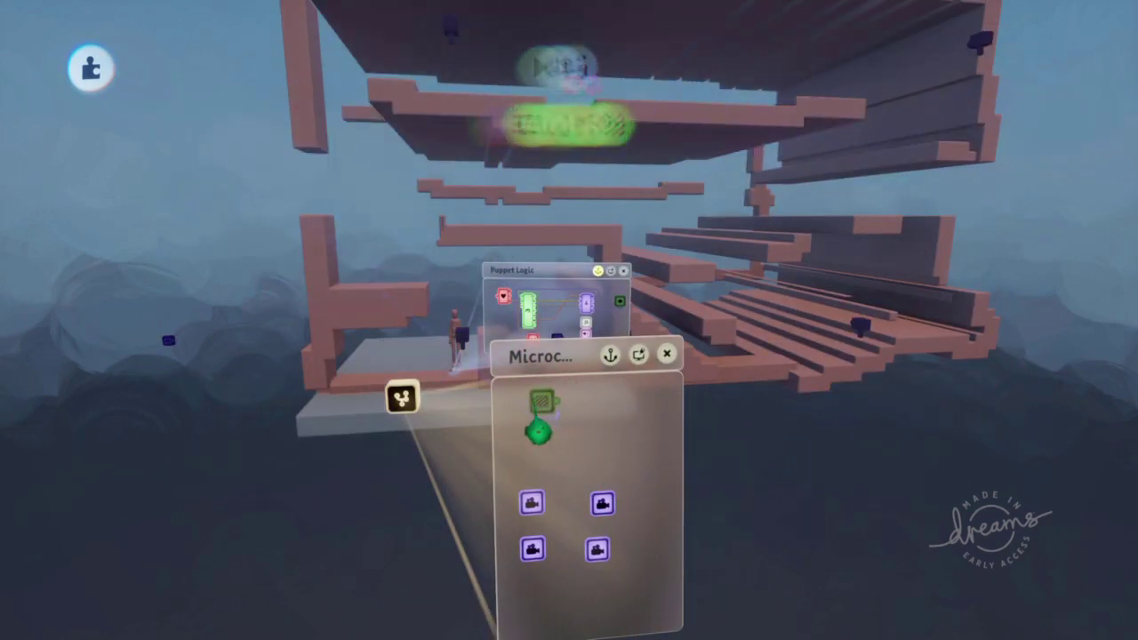
{"action": "left_click", "coordinate": [537, 457]}
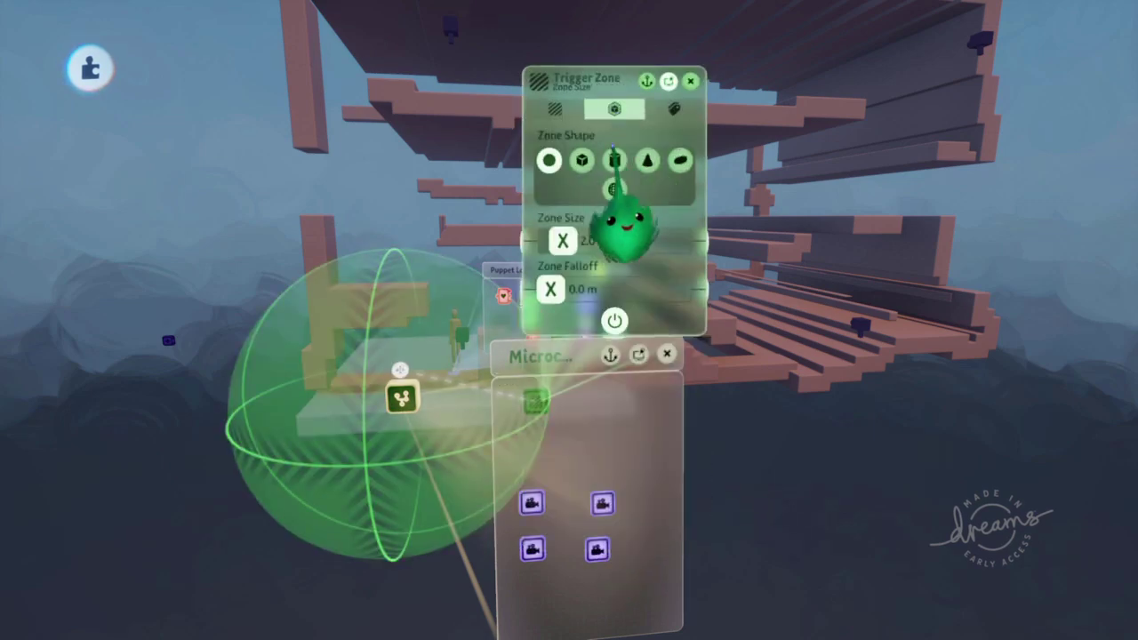
Switch the trigger zone to a cube shape and enlarge the box
{"action": "left_click", "coordinate": [581, 160]}
{"action": "key", "text": "Escape"}
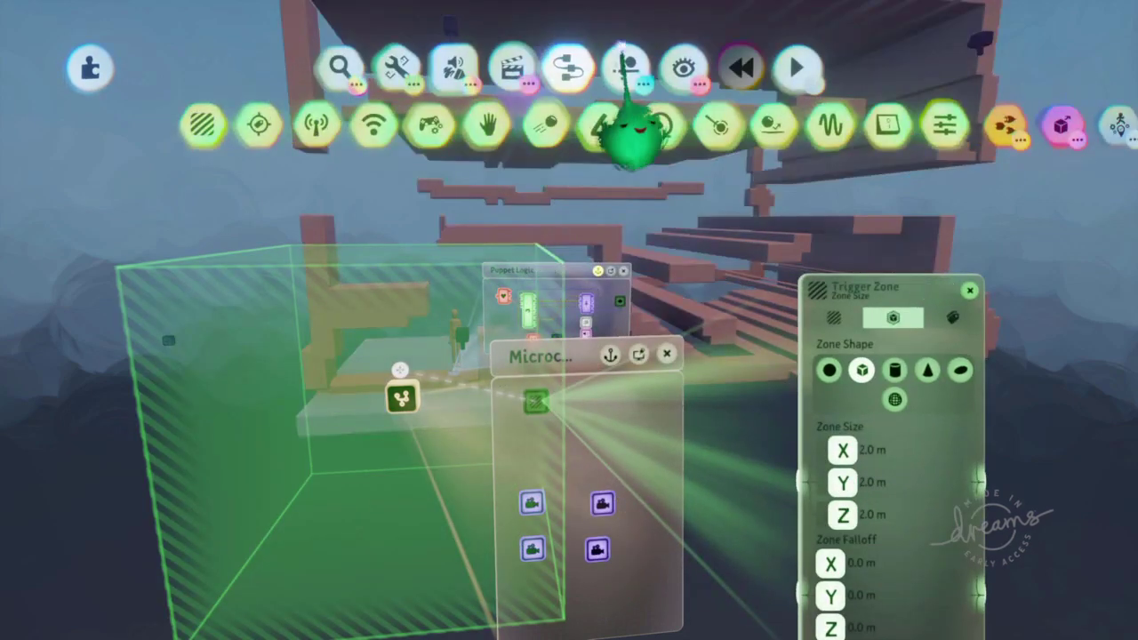
{"action": "middle_click_drag", "start_coordinate": [470, 507], "coordinate": [426, 480]}
{"action": "left_click_drag", "start_coordinate": [369, 484], "coordinate": [774, 515]}
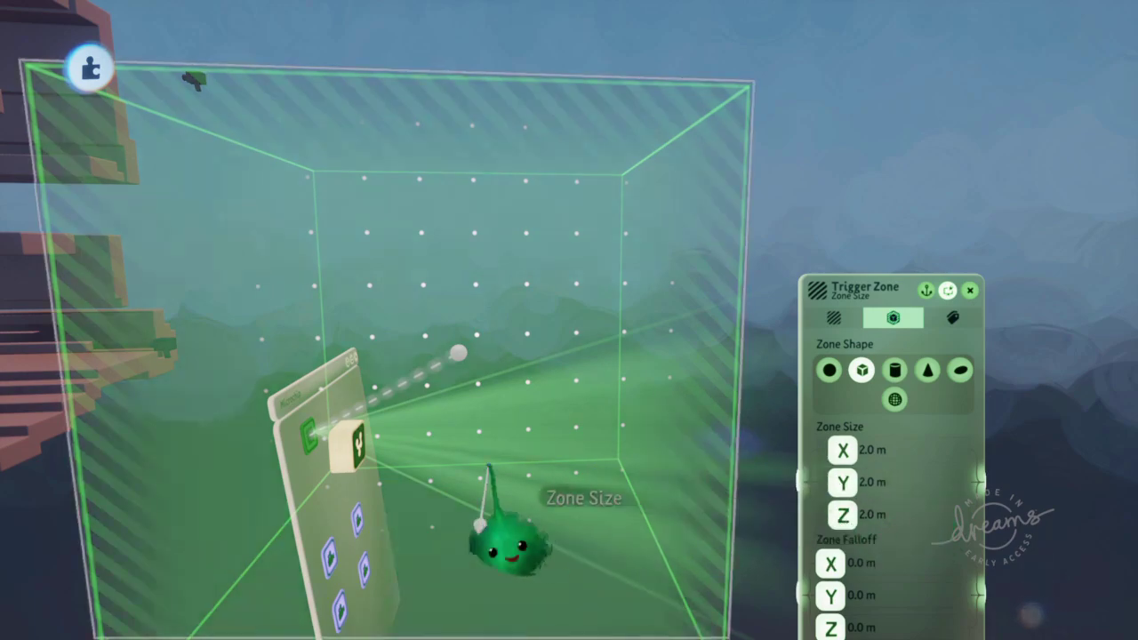
{"action": "middle_click_drag", "start_coordinate": [478, 444], "coordinate": [405, 431]}
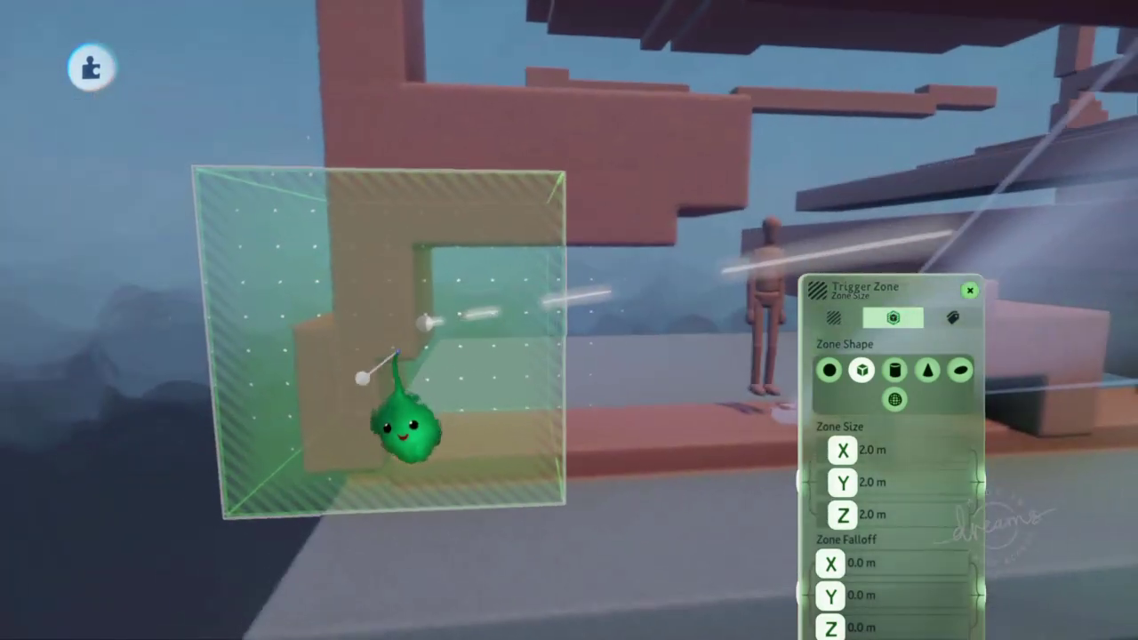
Stretch the zone box sideways across the walkway by the mannequin's platform
{"action": "middle_click_drag", "start_coordinate": [420, 344], "coordinate": [458, 386]}
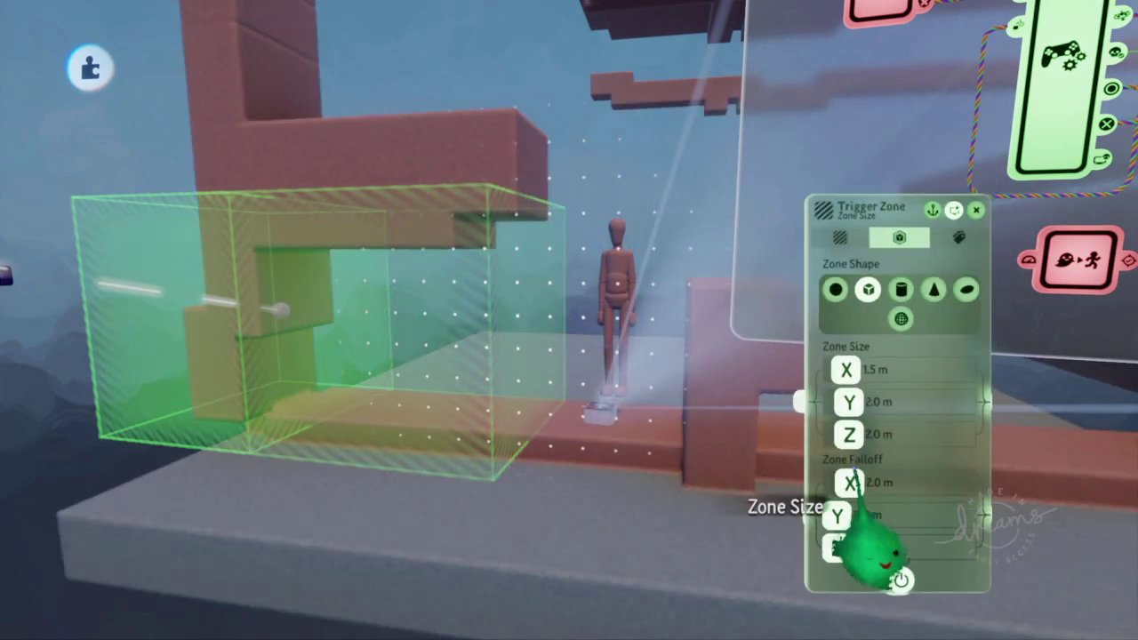
{"action": "left_click_drag", "start_coordinate": [533, 382], "coordinate": [752, 330]}
{"action": "middle_click_drag", "start_coordinate": [752, 329], "coordinate": [754, 368]}
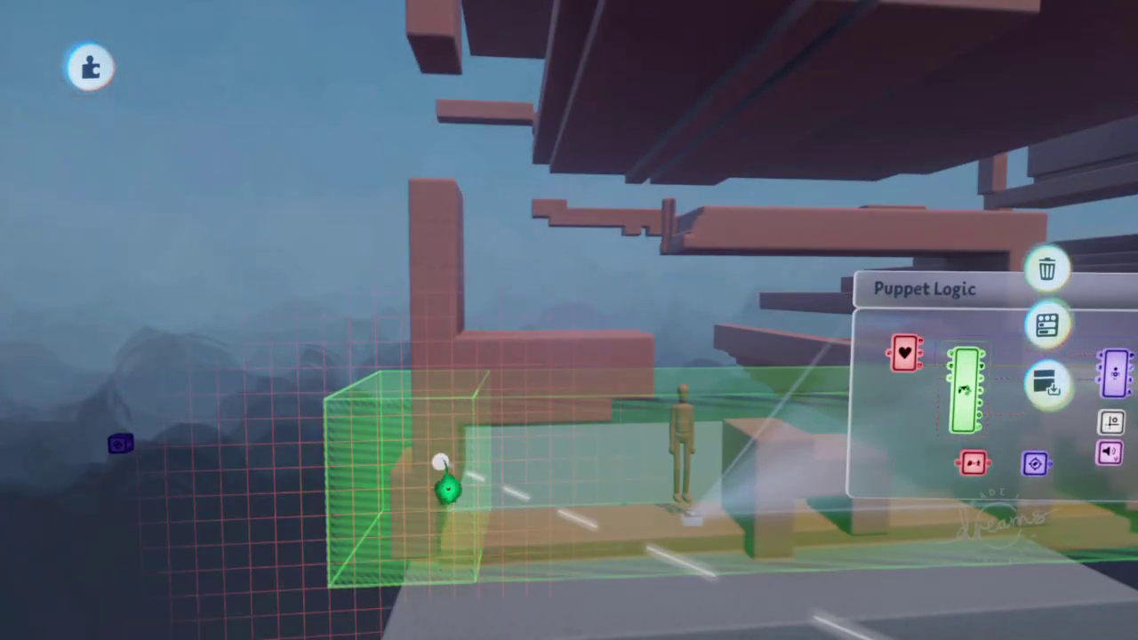
{"action": "key", "text": "Escape"}
Orbit around the level to check the zone box encloses the structure
{"action": "middle_click_drag", "start_coordinate": [440, 463], "coordinate": [471, 551]}
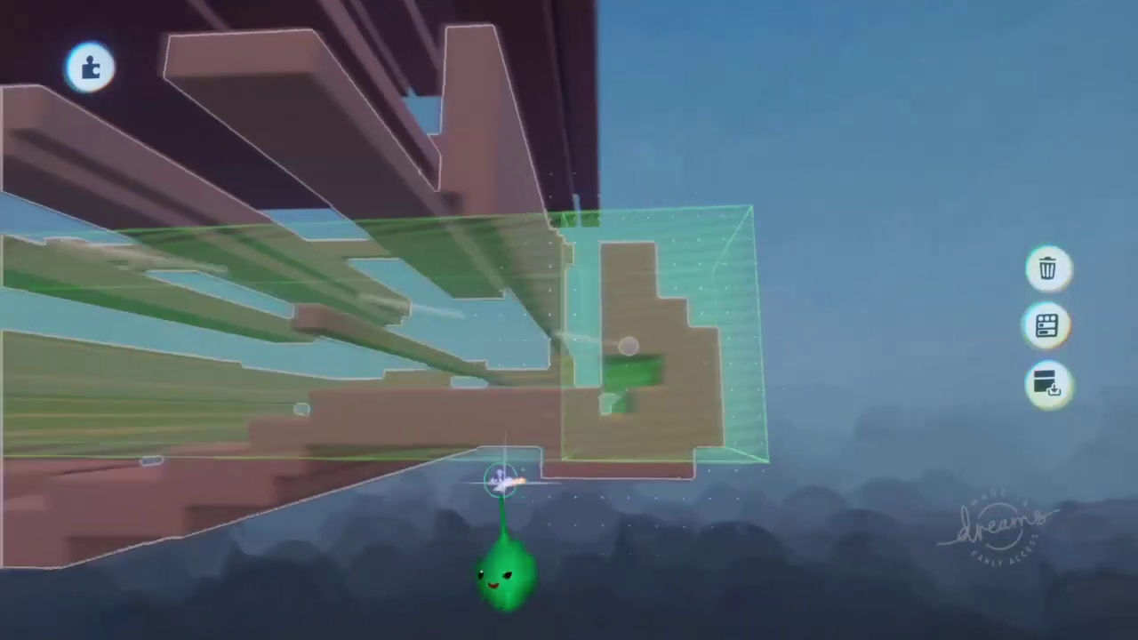
{"action": "mouse_move", "coordinate": [500, 480]}
{"action": "middle_mouse_down"}
{"action": "mouse_move", "coordinate": [665, 470]}
{"action": "mouse_move", "coordinate": [598, 378]}
{"action": "mouse_move", "coordinate": [638, 513]}
{"action": "mouse_move", "coordinate": [617, 483]}
{"action": "mouse_move", "coordinate": [591, 475]}
{"action": "middle_mouse_up"}
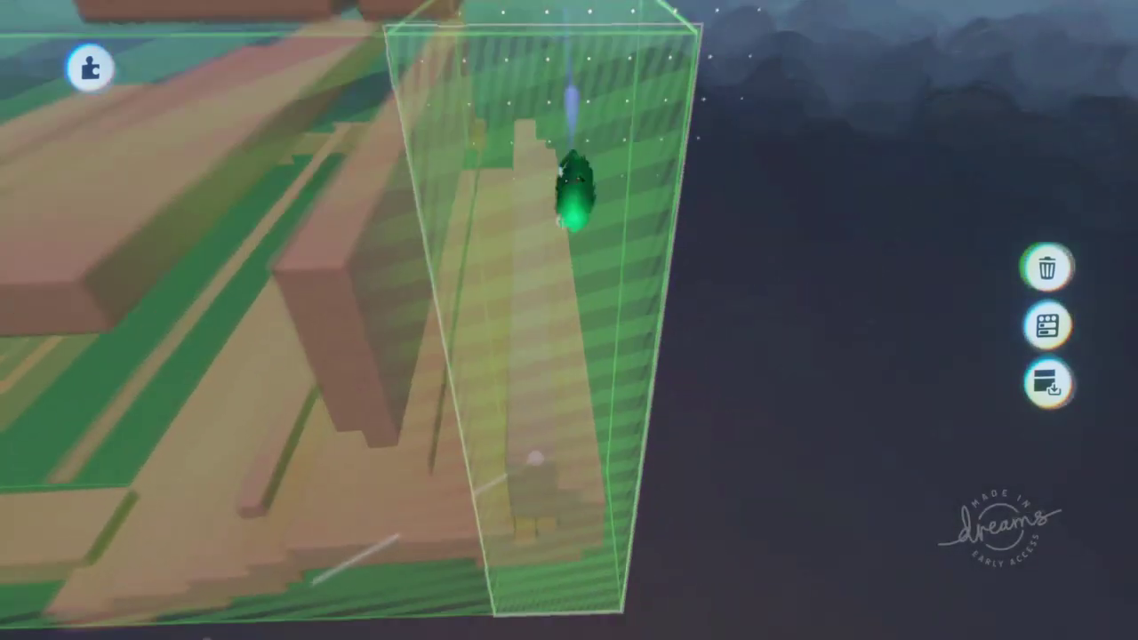
{"action": "middle_click_drag", "start_coordinate": [573, 191], "coordinate": [551, 298]}
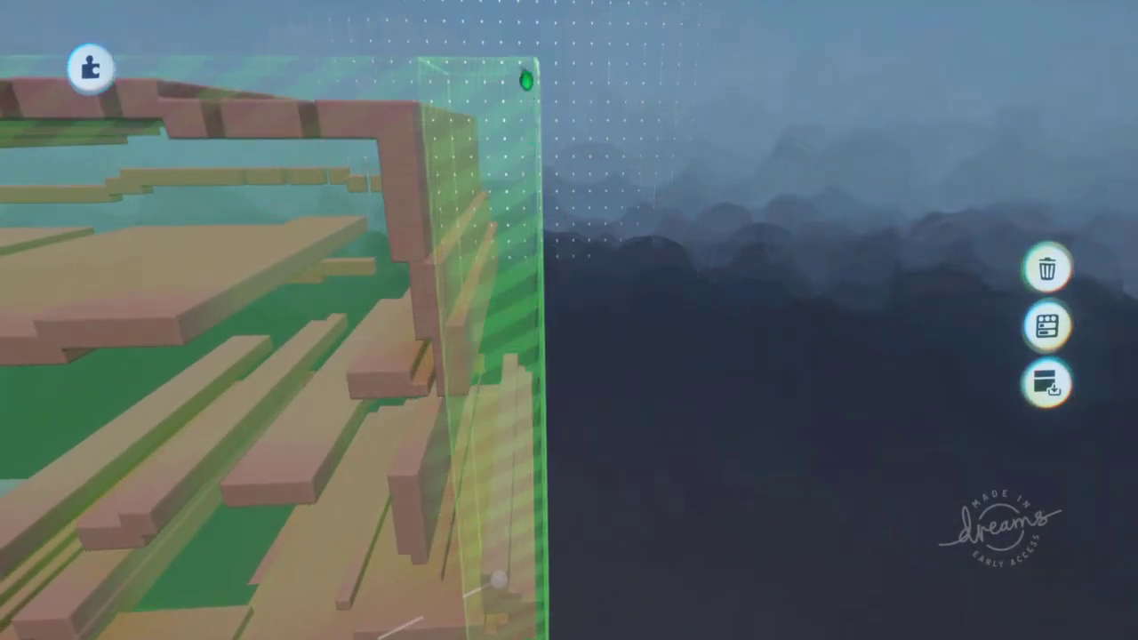
{"action": "mouse_move", "coordinate": [498, 580]}
{"action": "middle_mouse_down"}
{"action": "mouse_move", "coordinate": [483, 279]}
{"action": "mouse_move", "coordinate": [468, 488]}
{"action": "mouse_move", "coordinate": [507, 554]}
{"action": "mouse_move", "coordinate": [507, 604]}
{"action": "mouse_move", "coordinate": [521, 578]}
{"action": "mouse_move", "coordinate": [508, 280]}
{"action": "mouse_move", "coordinate": [475, 407]}
{"action": "mouse_move", "coordinate": [495, 507]}
{"action": "mouse_move", "coordinate": [504, 343]}
{"action": "middle_mouse_up"}
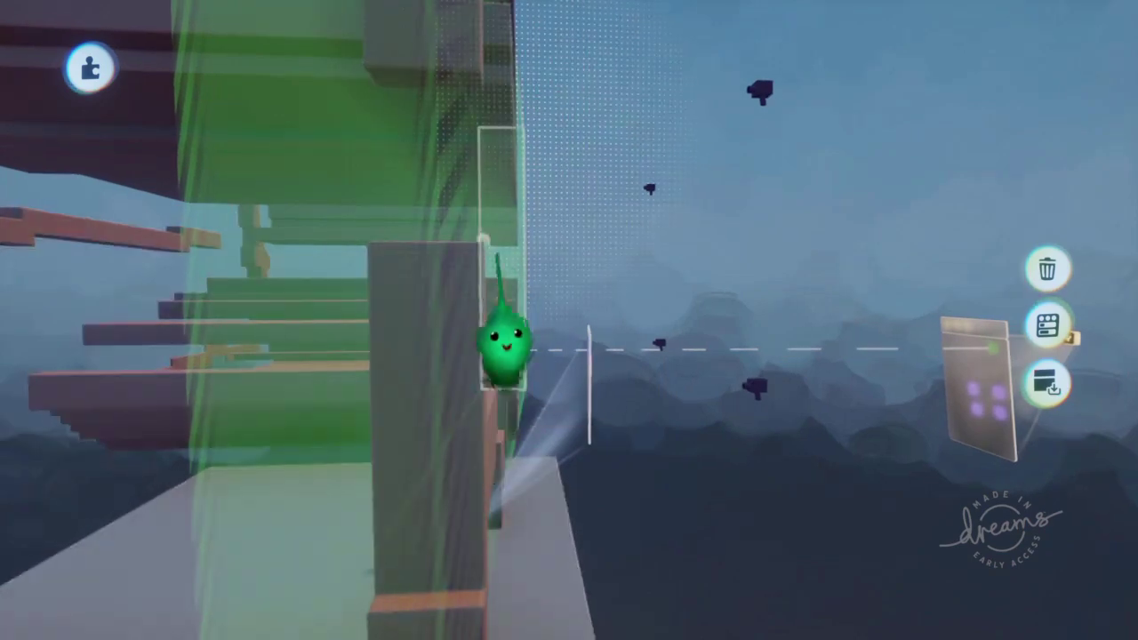
{"action": "mouse_move", "coordinate": [467, 283]}
{"action": "middle_mouse_down"}
{"action": "mouse_move", "coordinate": [536, 365]}
{"action": "mouse_move", "coordinate": [466, 324]}
{"action": "middle_mouse_up"}
{"action": "mouse_move", "coordinate": [461, 262]}
{"action": "middle_mouse_down"}
{"action": "mouse_move", "coordinate": [507, 279]}
{"action": "mouse_move", "coordinate": [525, 537]}
{"action": "mouse_move", "coordinate": [487, 533]}
{"action": "middle_mouse_up"}
Add a Number Displayer from the gameplay gadgets to the camera microchip
{"action": "left_click", "coordinate": [469, 417]}
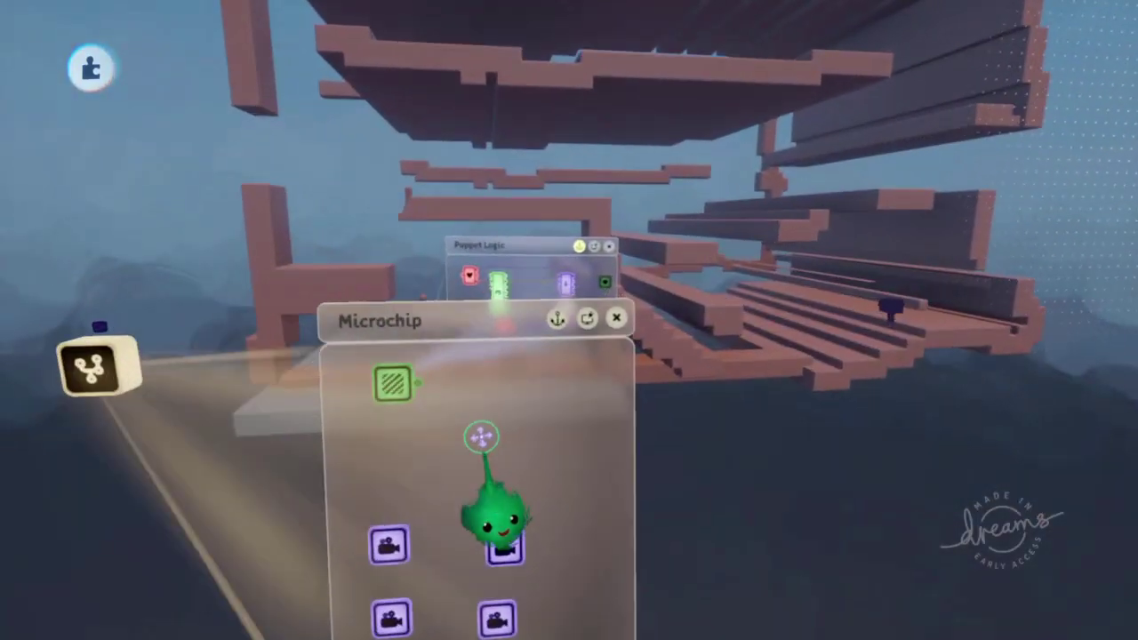
{"action": "left_click_drag", "start_coordinate": [480, 436], "coordinate": [449, 380]}
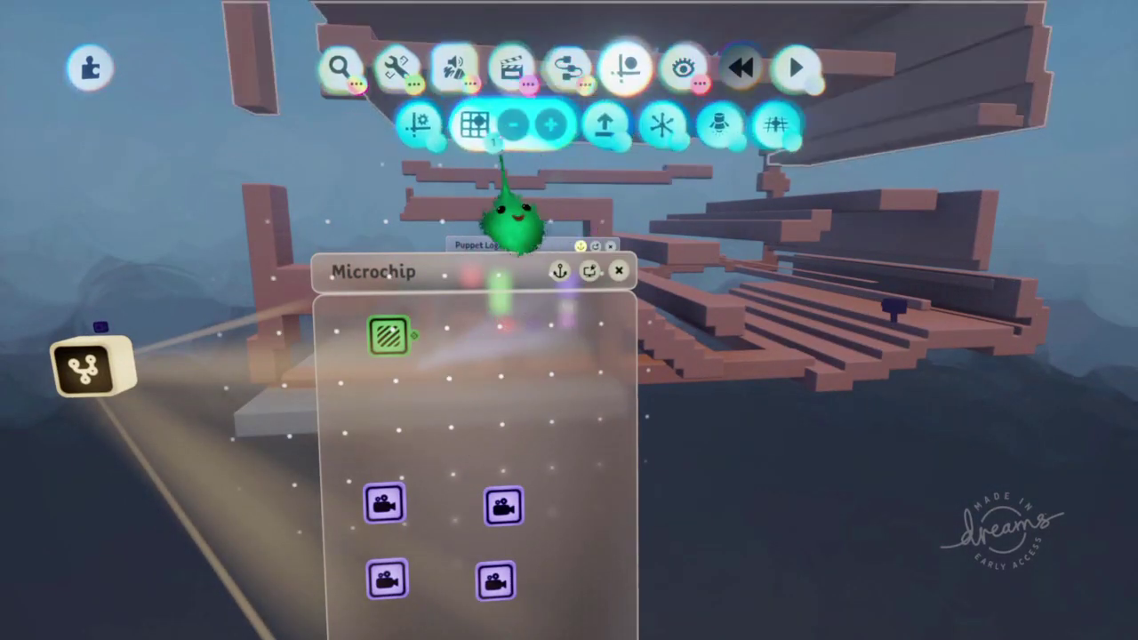
{"action": "left_click", "coordinate": [569, 67]}
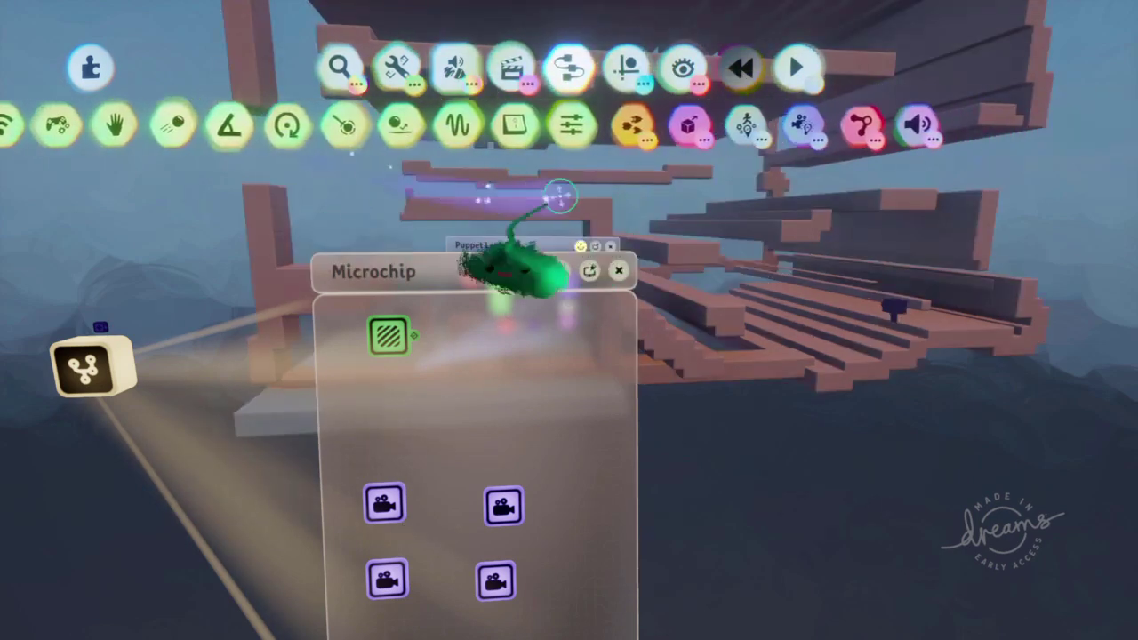
{"action": "left_click", "coordinate": [685, 125]}
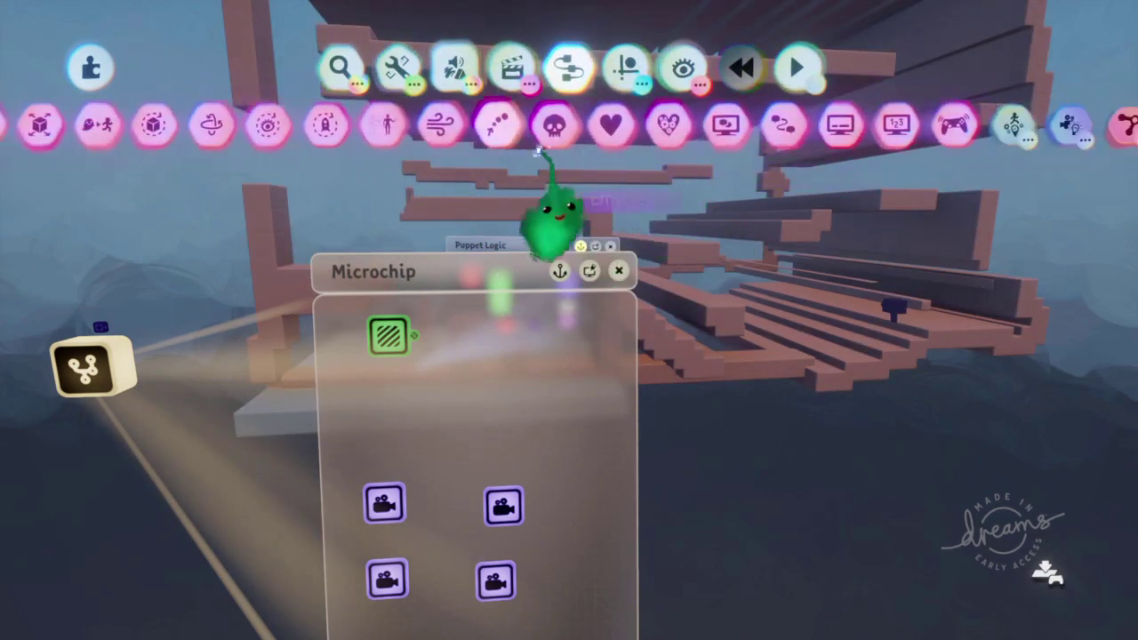
{"action": "left_click", "coordinate": [853, 124]}
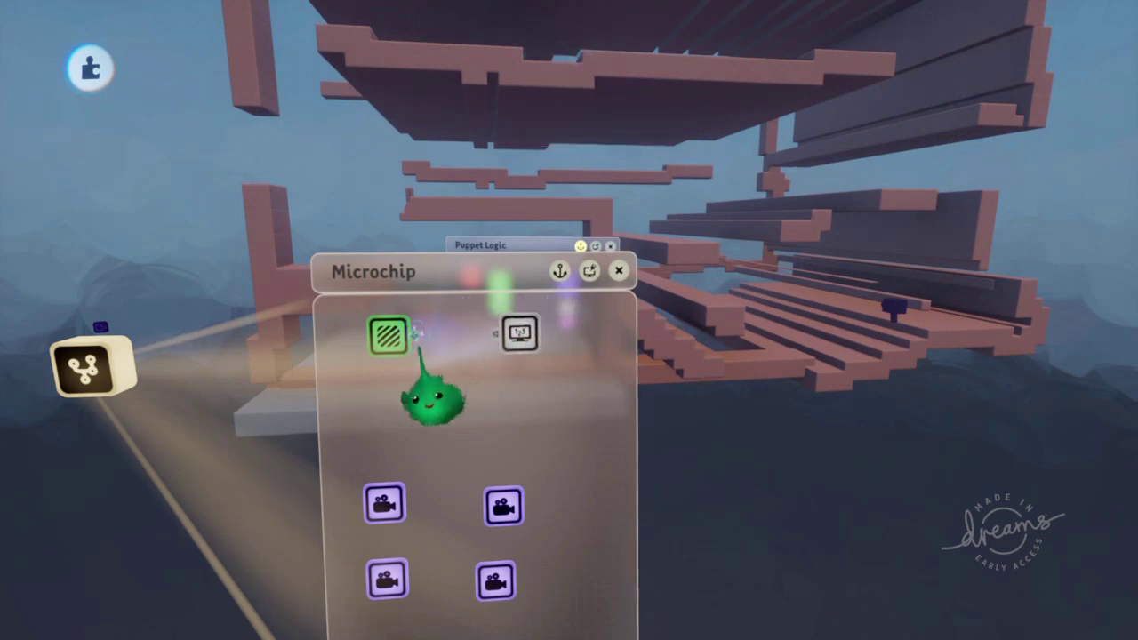
Raise the display to three decimal places and play-test it reading 0.233
{"action": "left_click", "coordinate": [518, 332]}
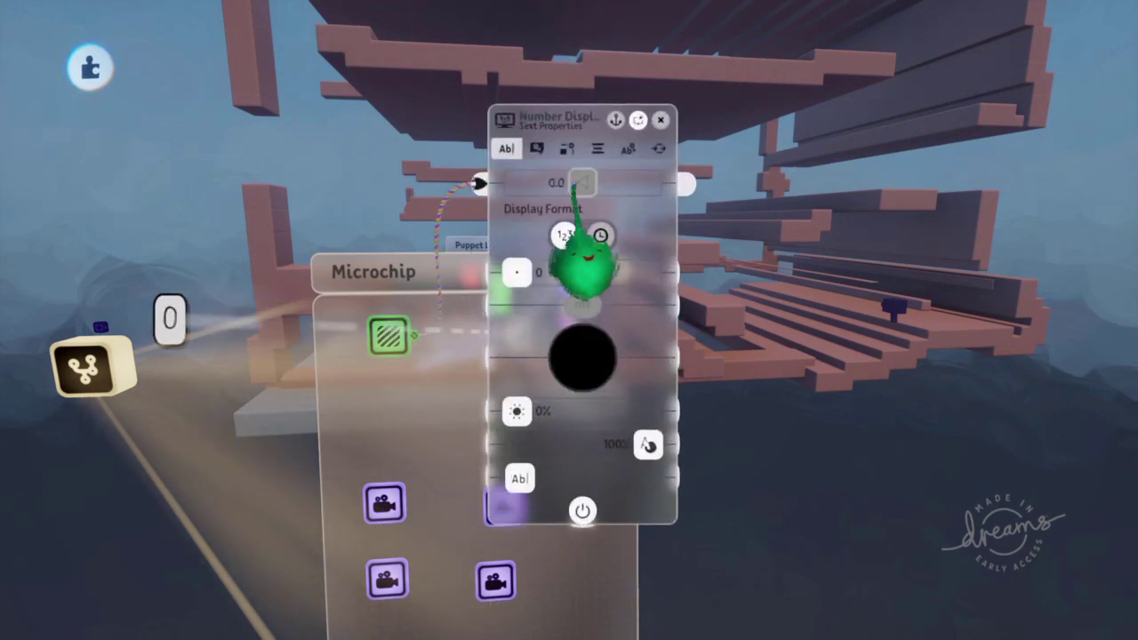
{"action": "left_click_drag", "start_coordinate": [547, 351], "coordinate": [706, 355]}
{"action": "key", "text": "Escape"}
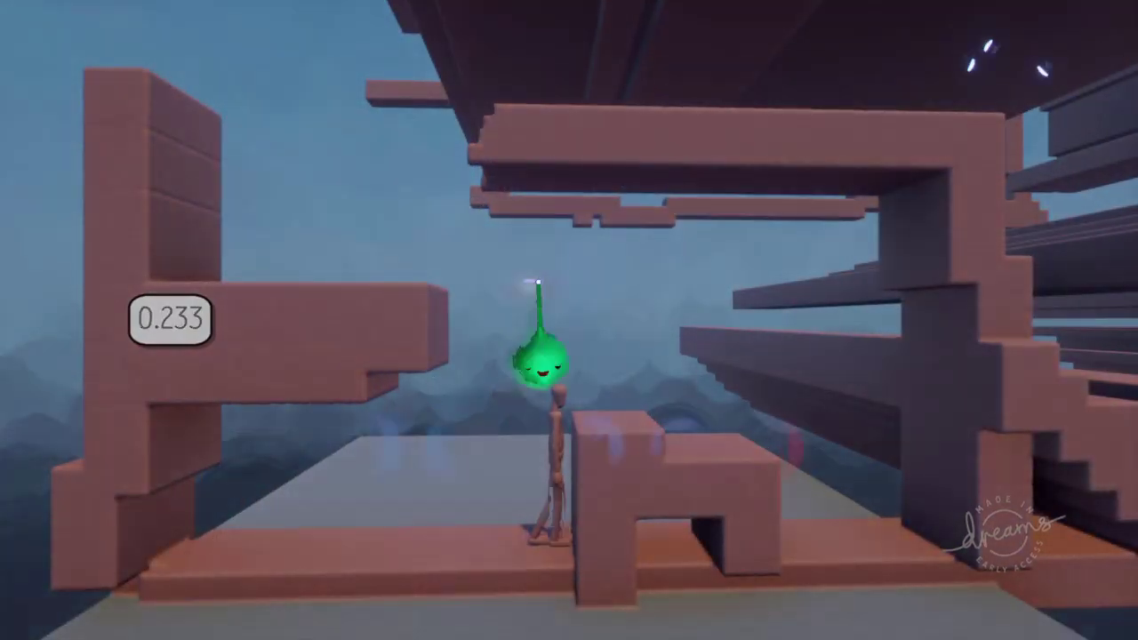
{"action": "key", "text": "Escape"}
Return to edit mode and place a Camera Pointer gadget near the puppet
{"action": "left_click", "coordinate": [368, 441]}
{"action": "key", "text": "Escape"}
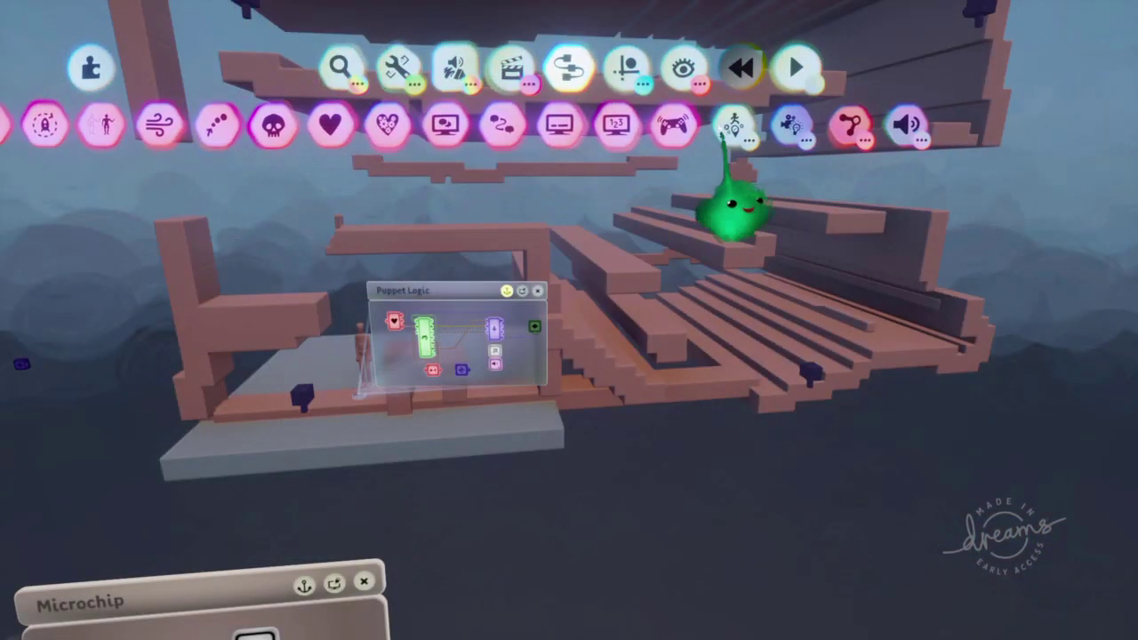
{"action": "left_click", "coordinate": [734, 152]}
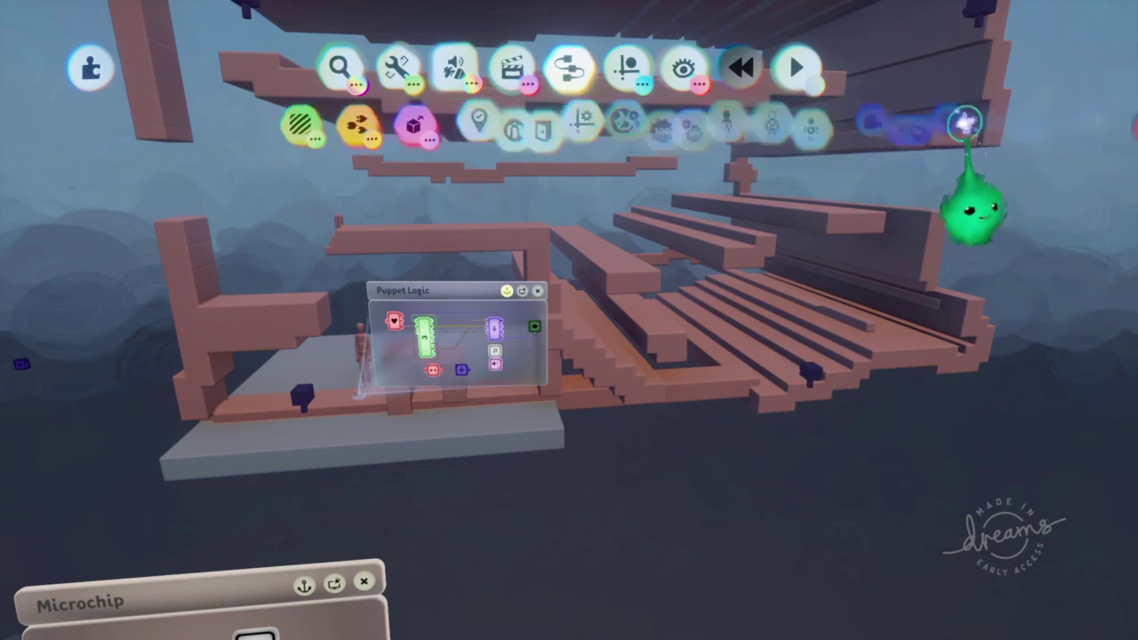
{"action": "left_click", "coordinate": [969, 125]}
{"action": "left_click", "coordinate": [691, 125]}
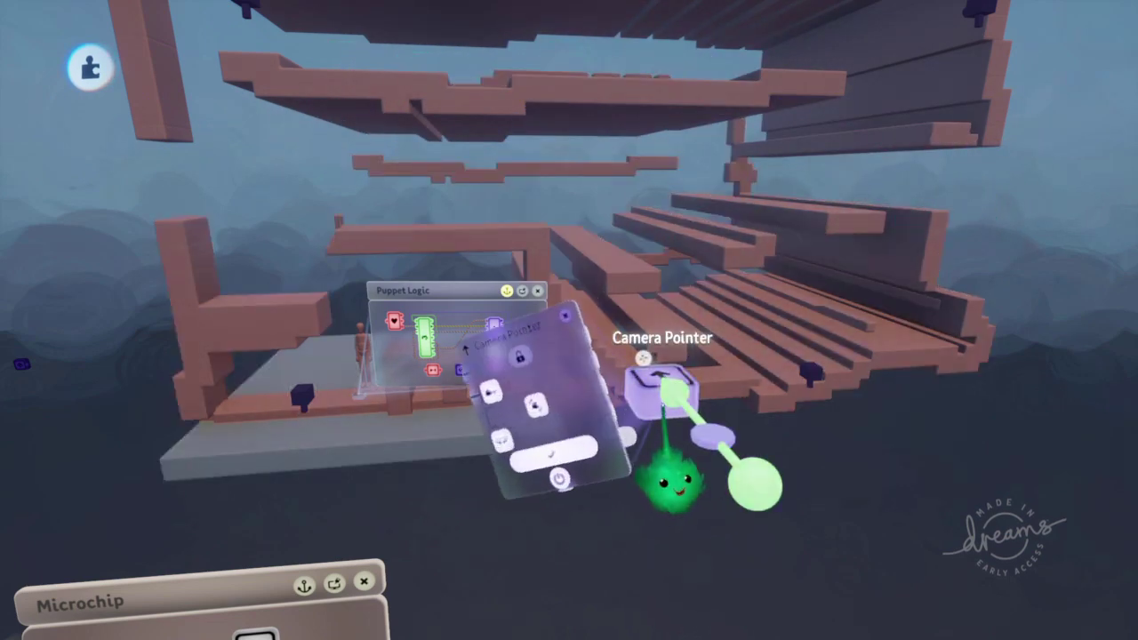
{"action": "left_click", "coordinate": [480, 471]}
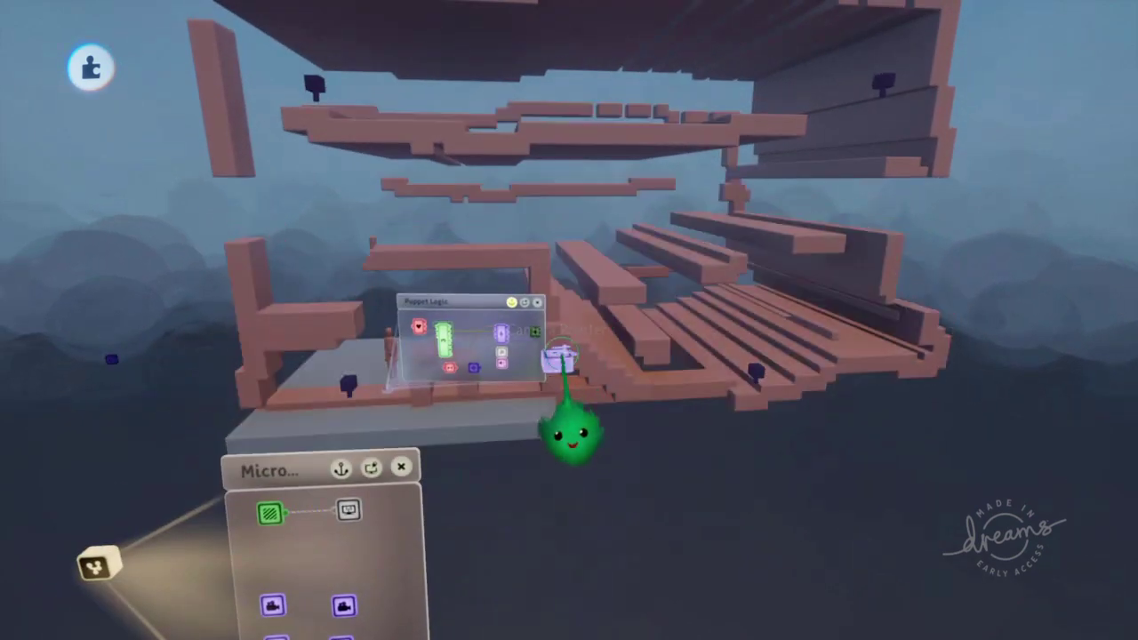
Check the Camera Pointer's settings, then bring up one camera gadget's settings
{"action": "left_click", "coordinate": [557, 357]}
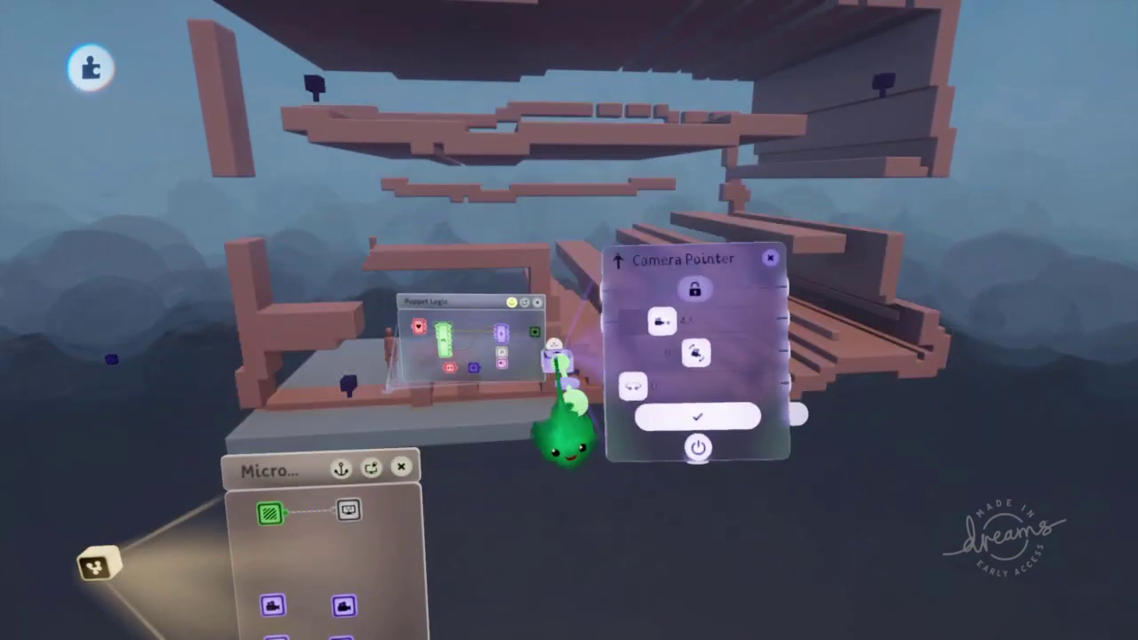
{"action": "key", "text": "Escape"}
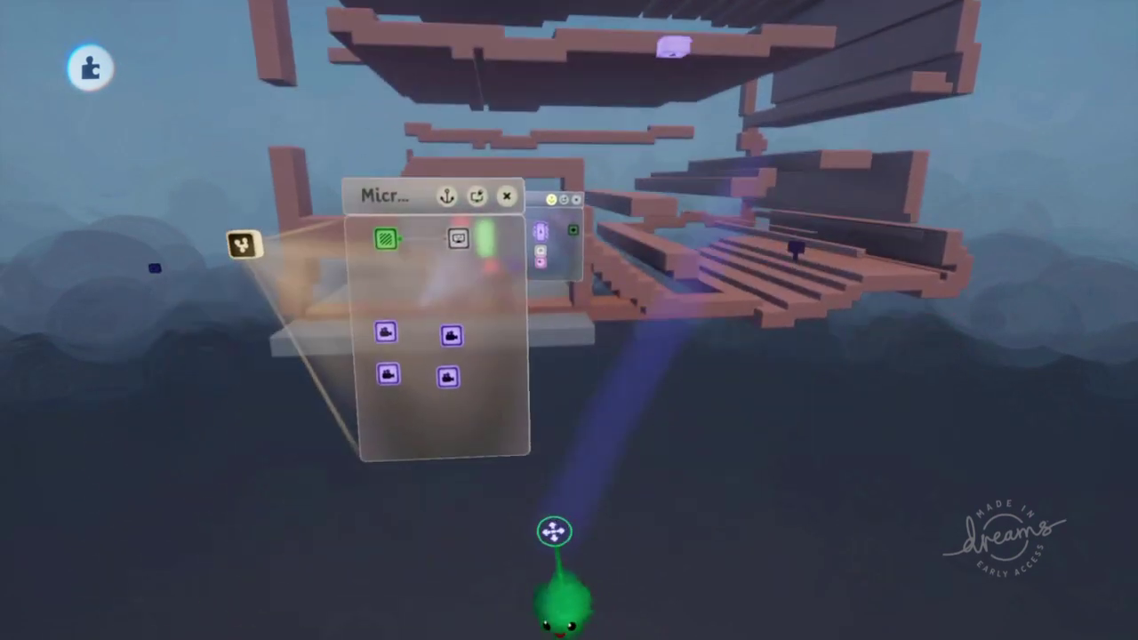
{"action": "scroll", "coordinate": [391, 316], "scroll_direction": "up", "scroll_amount": 5}
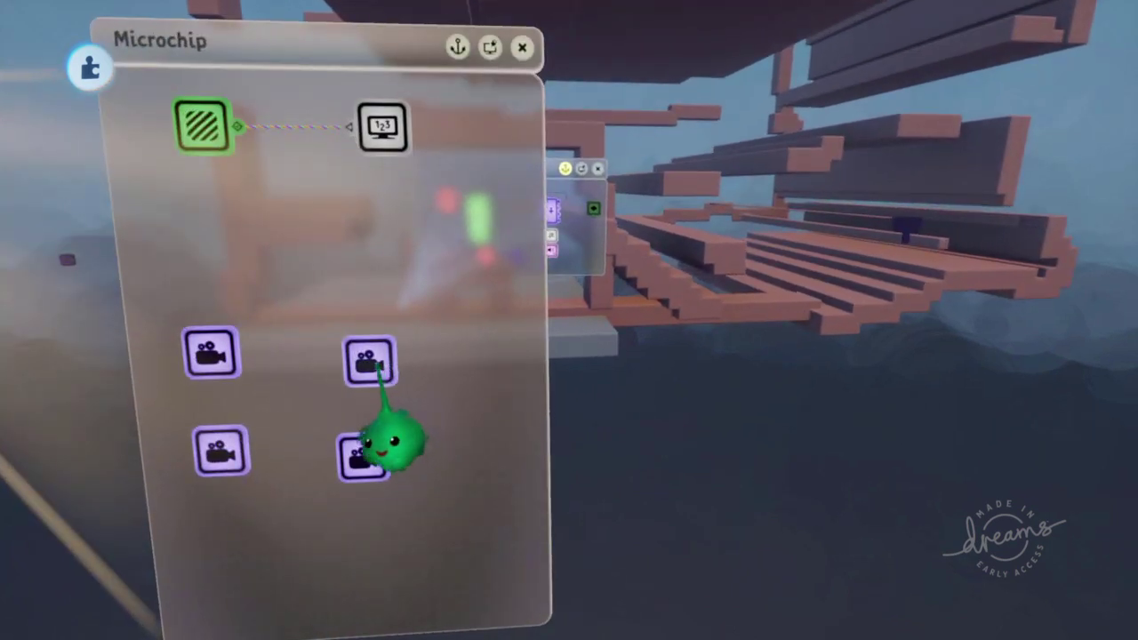
{"action": "left_click", "coordinate": [216, 357]}
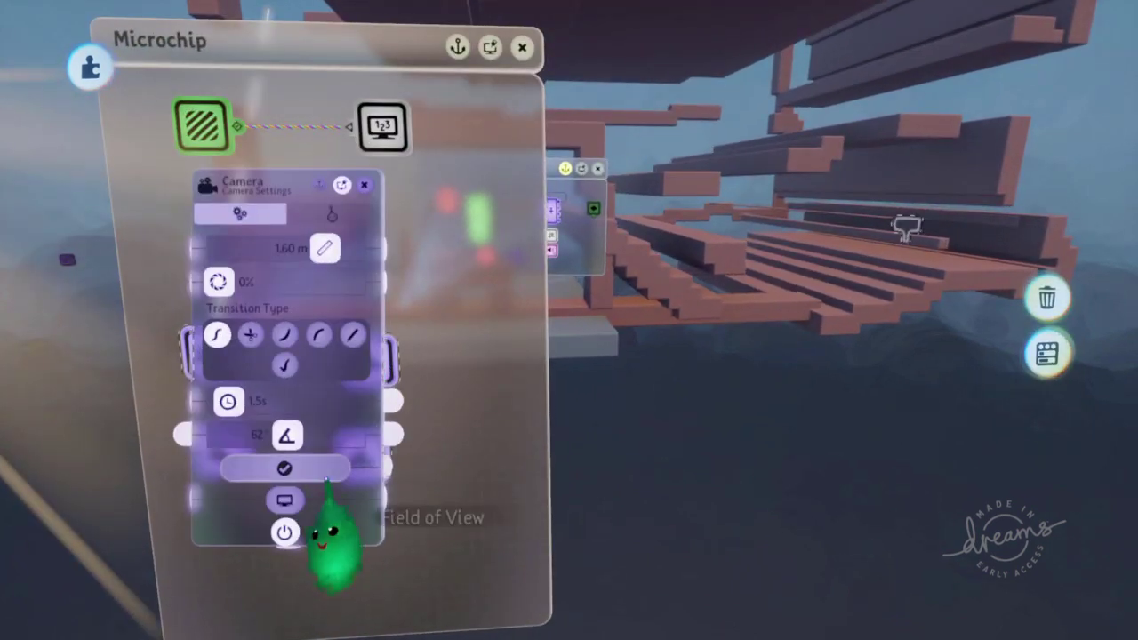
Play-test briefly, return to edit mode and open the trigger zone's settings, still detecting 'Player'
{"action": "key", "text": "Escape"}
{"action": "key", "text": "Escape"}
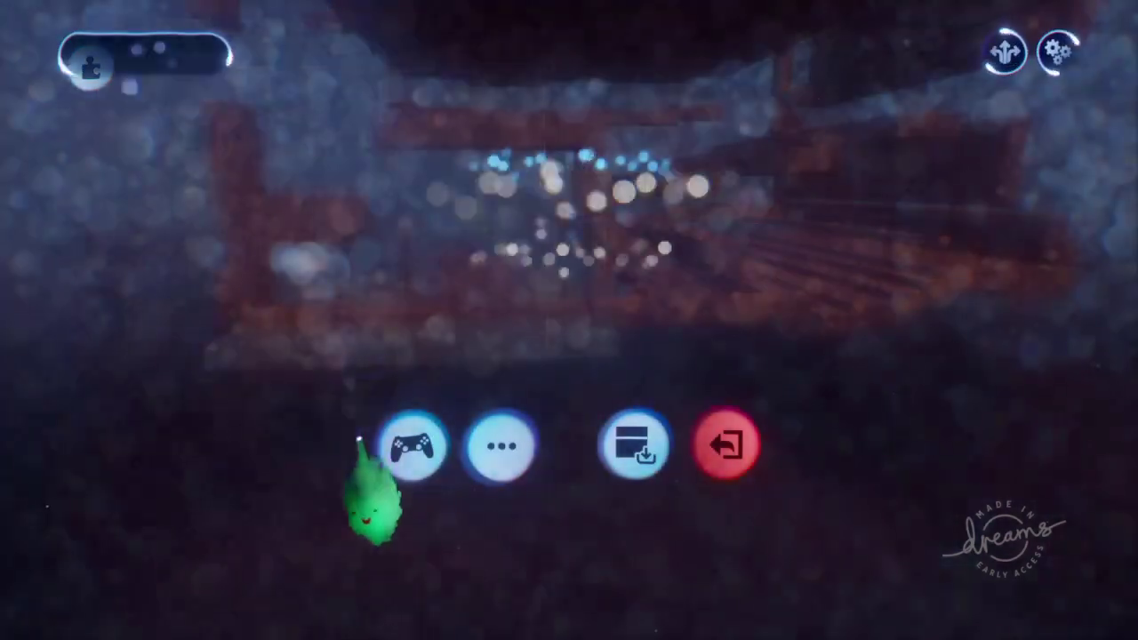
{"action": "left_click", "coordinate": [406, 444]}
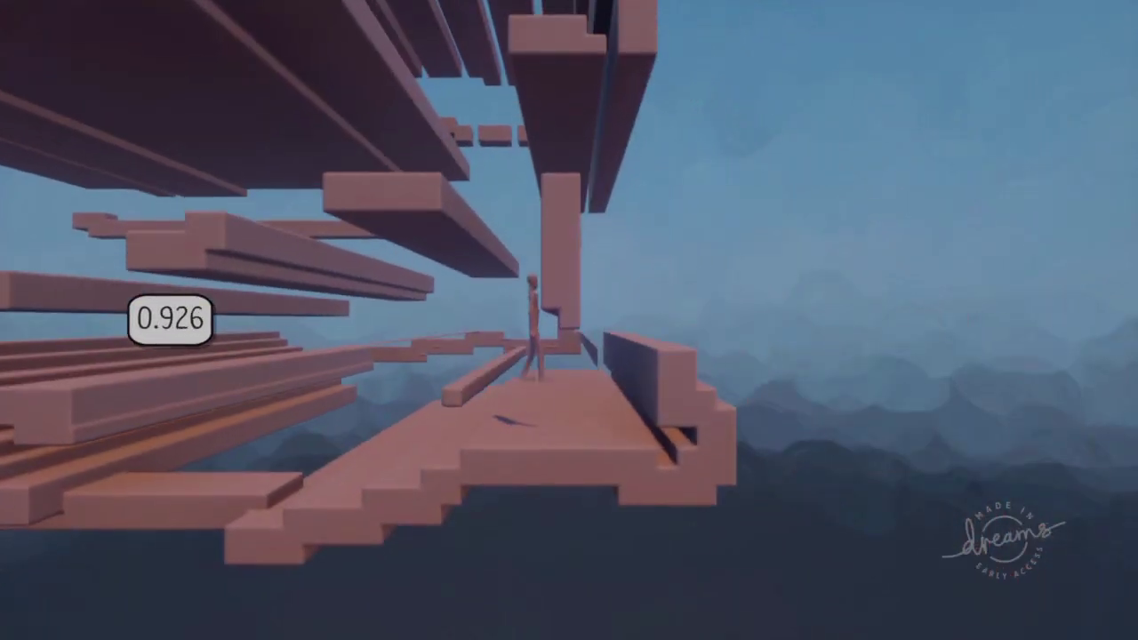
{"action": "key", "text": "Escape"}
{"action": "left_click", "coordinate": [371, 449]}
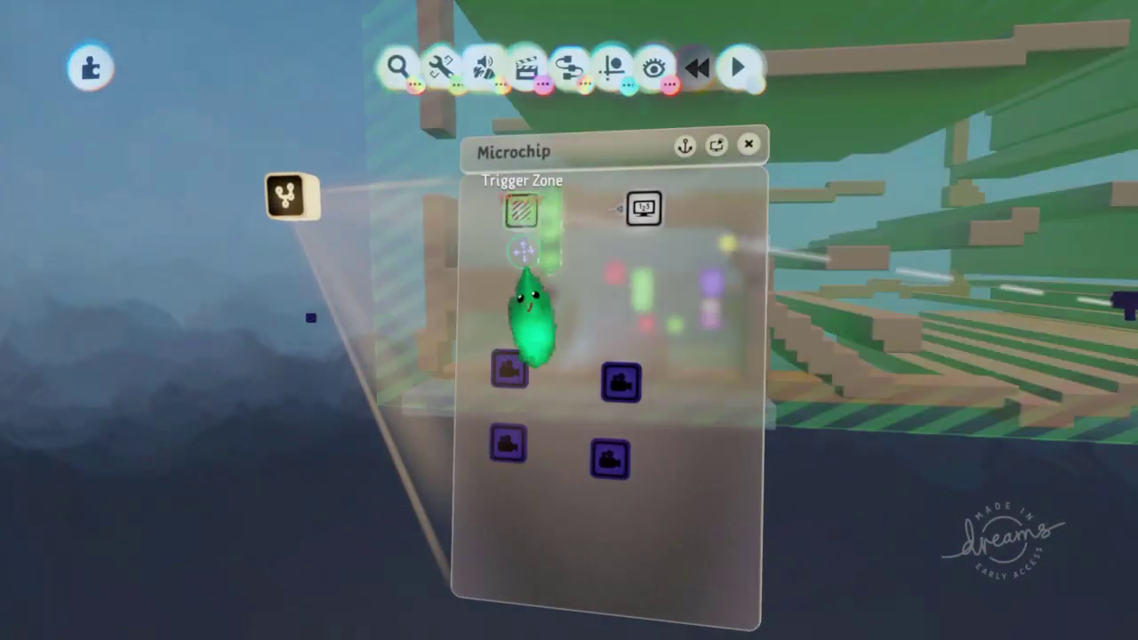
{"action": "left_click", "coordinate": [523, 233]}
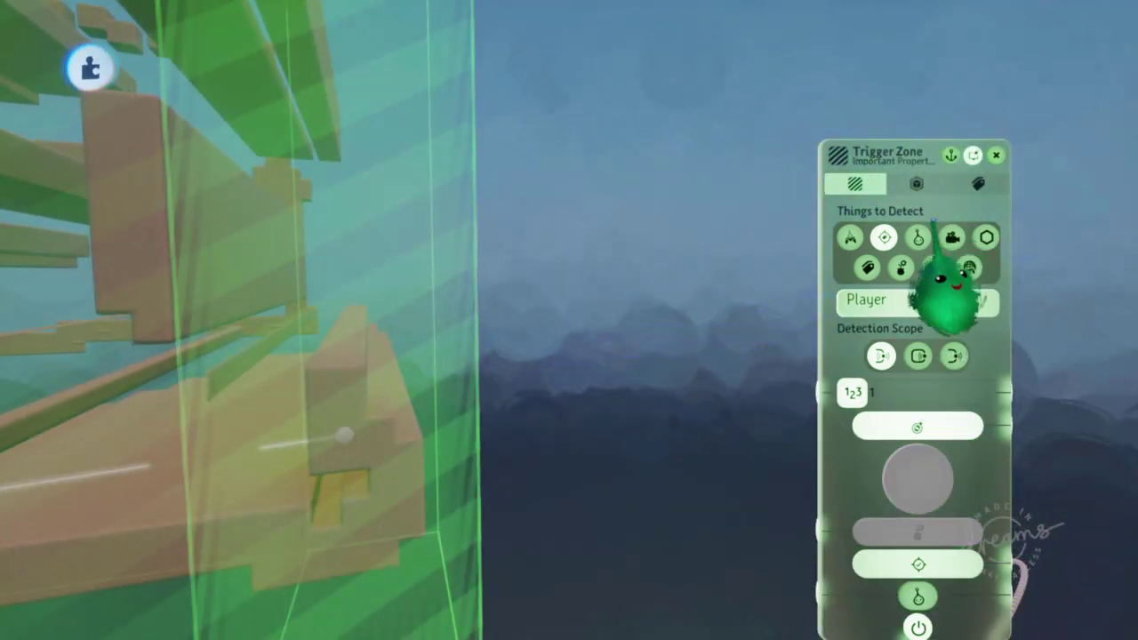
Show the Zone Shape settings, play-test until the display reaches 0.892, then resume editing
{"action": "left_click", "coordinate": [916, 183]}
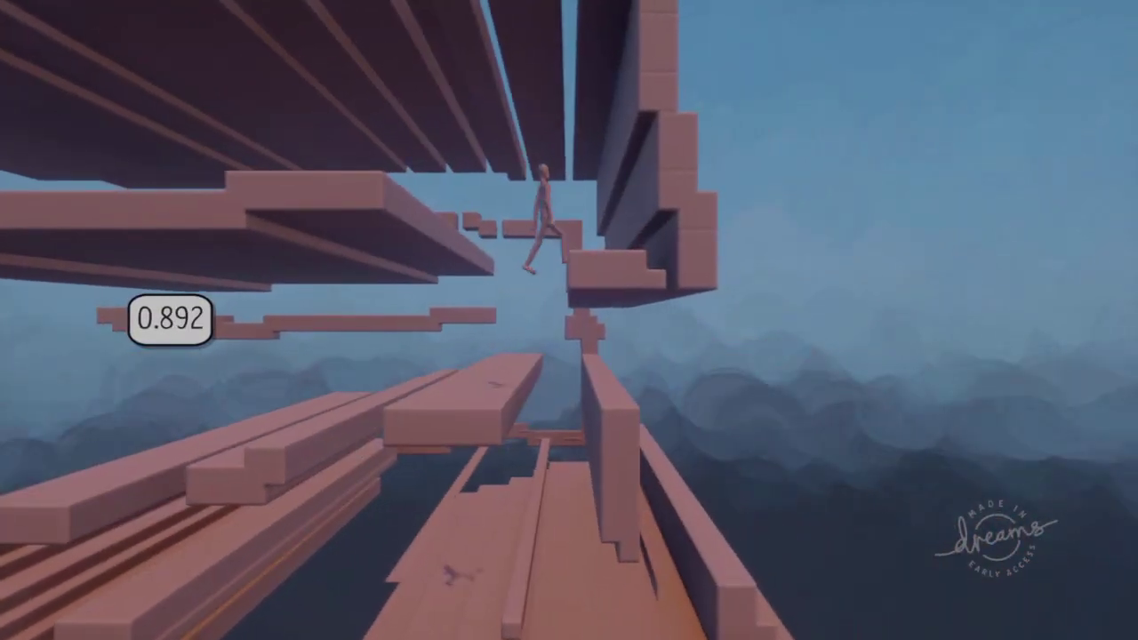
{"action": "key", "text": "Escape"}
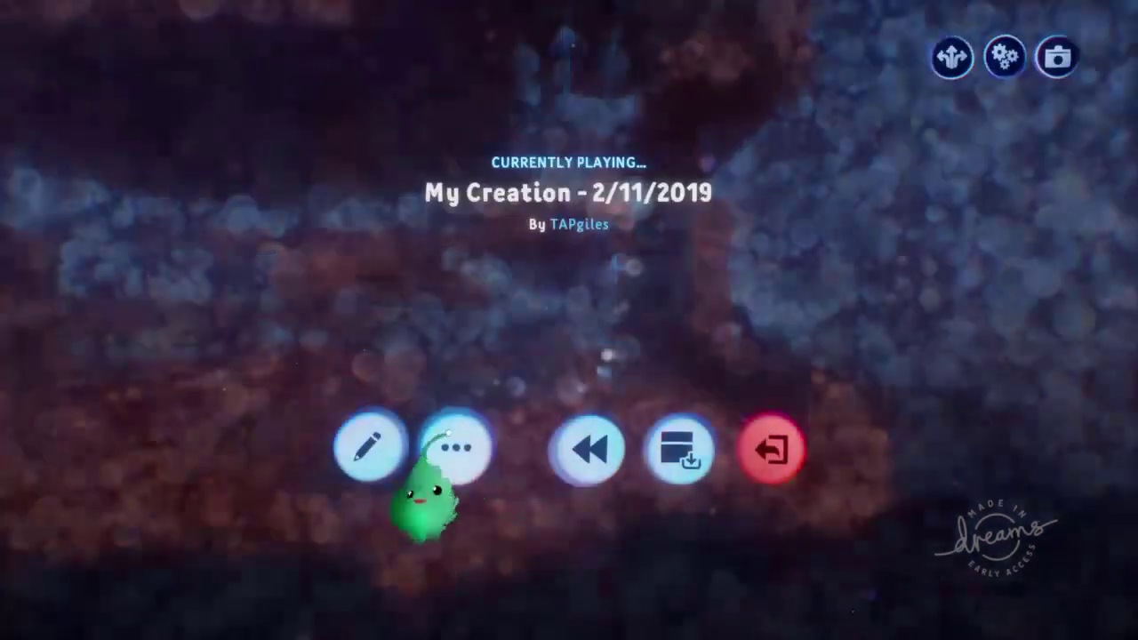
{"action": "left_click", "coordinate": [368, 444]}
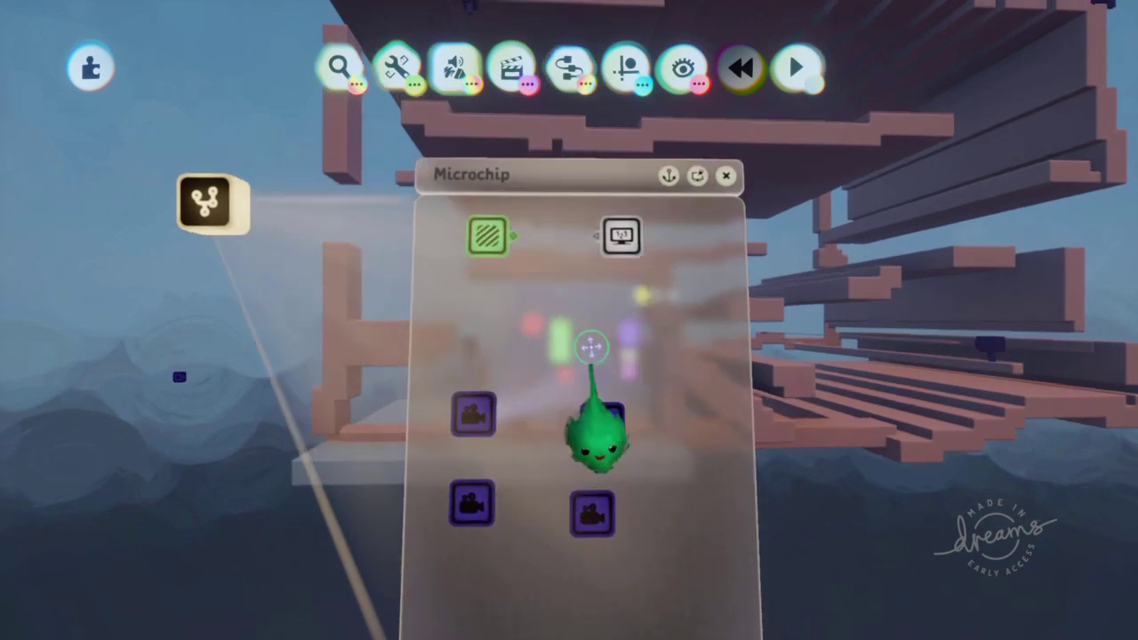
Place a new Timeline gadget inside the microchip and open it
{"action": "left_click", "coordinate": [568, 71]}
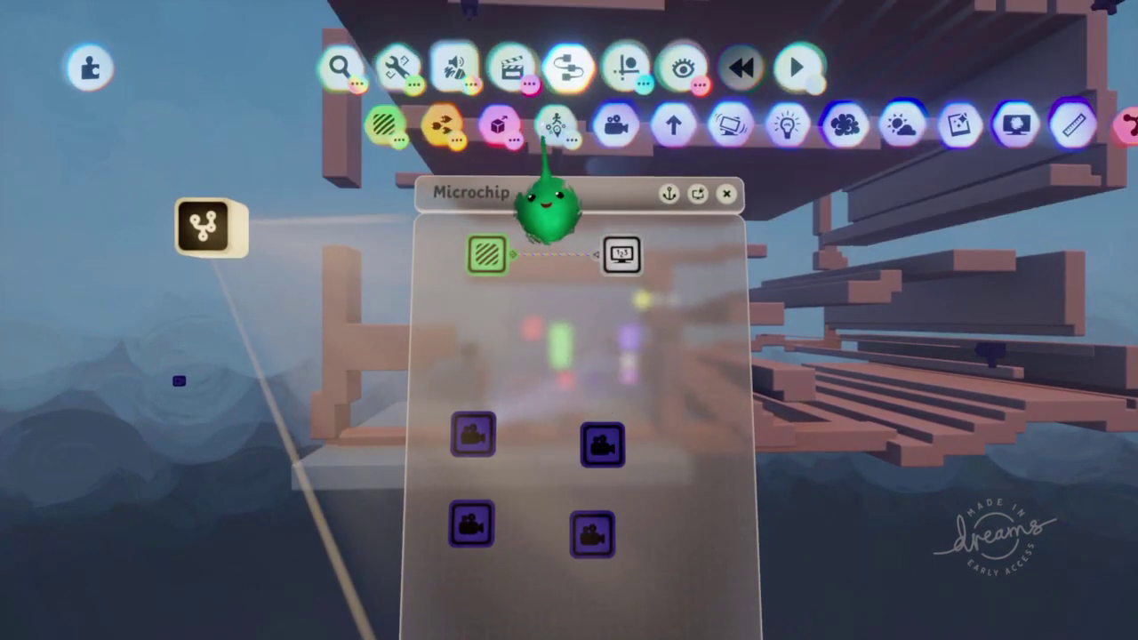
{"action": "left_click", "coordinate": [555, 125]}
{"action": "left_click", "coordinate": [534, 123]}
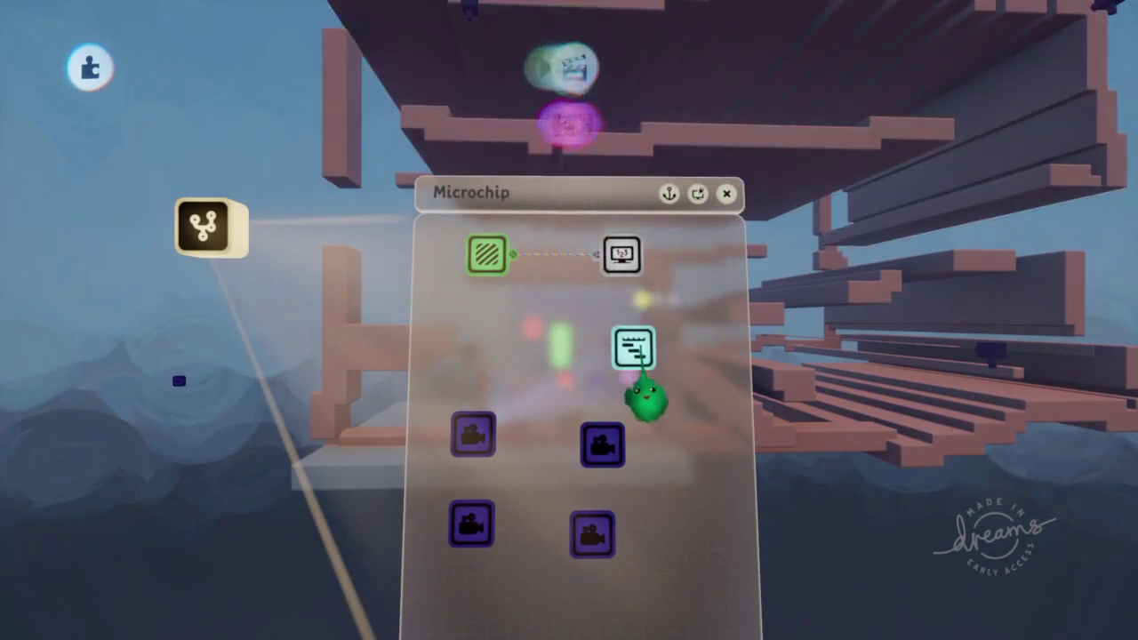
{"action": "left_click", "coordinate": [632, 372]}
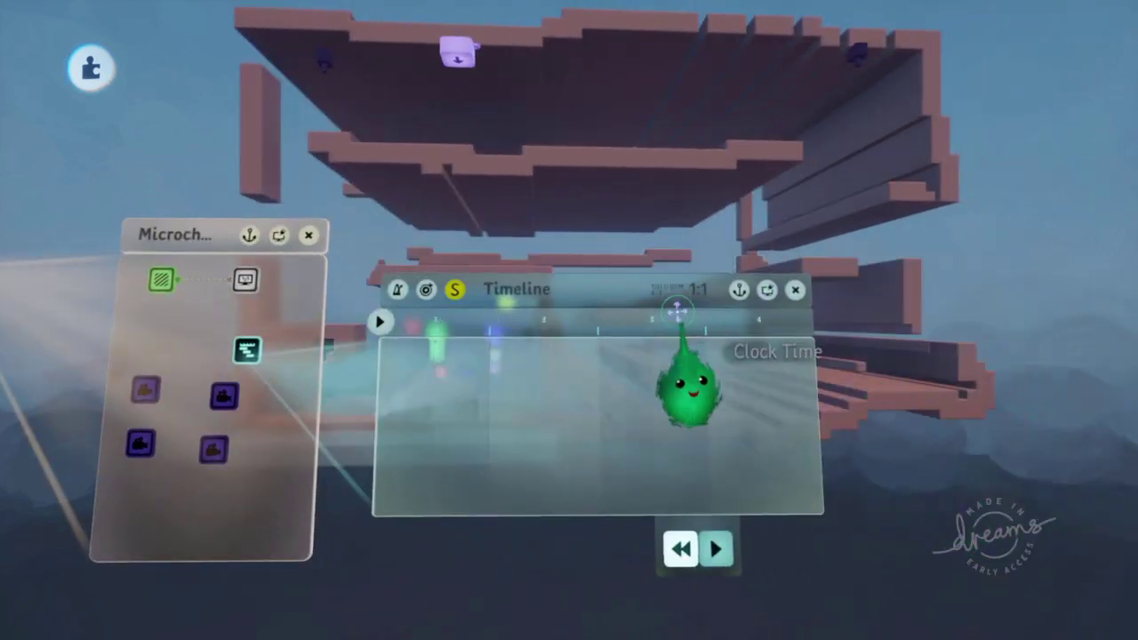
Drag two Camera gadgets onto the timeline as back-to-back clips
{"action": "left_click_drag", "start_coordinate": [678, 311], "coordinate": [660, 556]}
{"action": "middle_click_drag", "start_coordinate": [660, 556], "coordinate": [515, 391]}
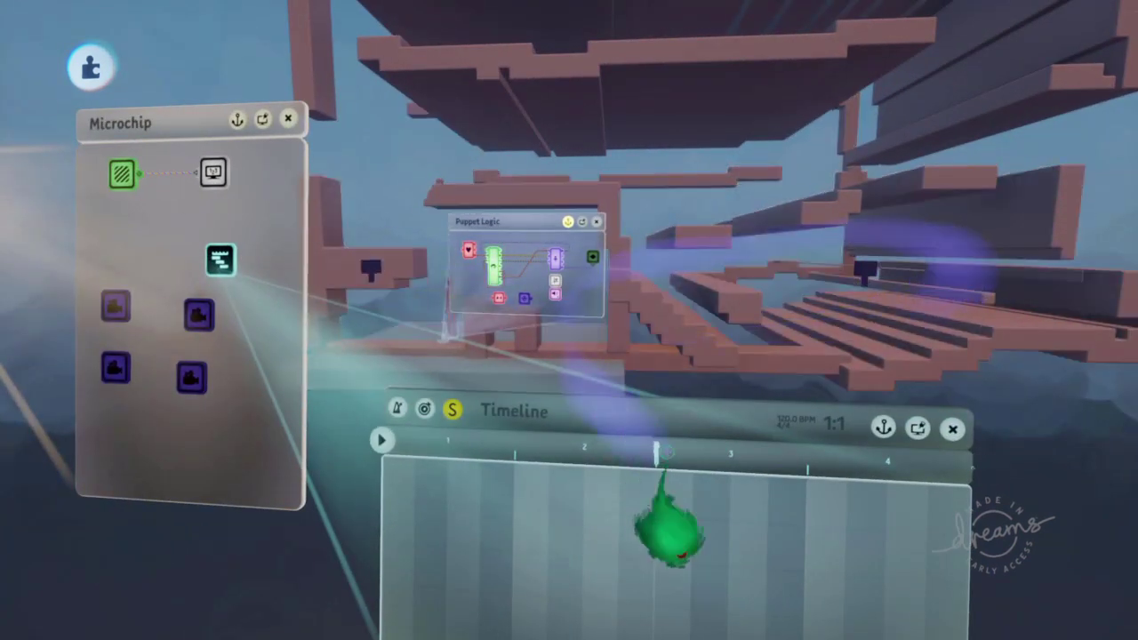
{"action": "middle_click_drag", "start_coordinate": [655, 457], "coordinate": [427, 376]}
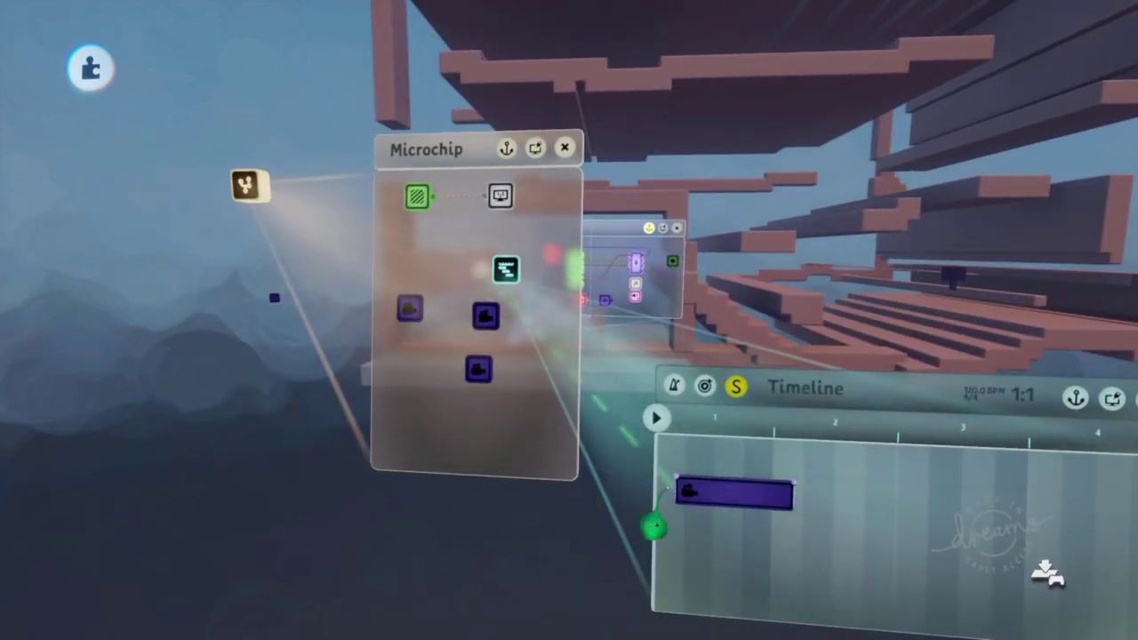
{"action": "left_click_drag", "start_coordinate": [487, 371], "coordinate": [818, 542]}
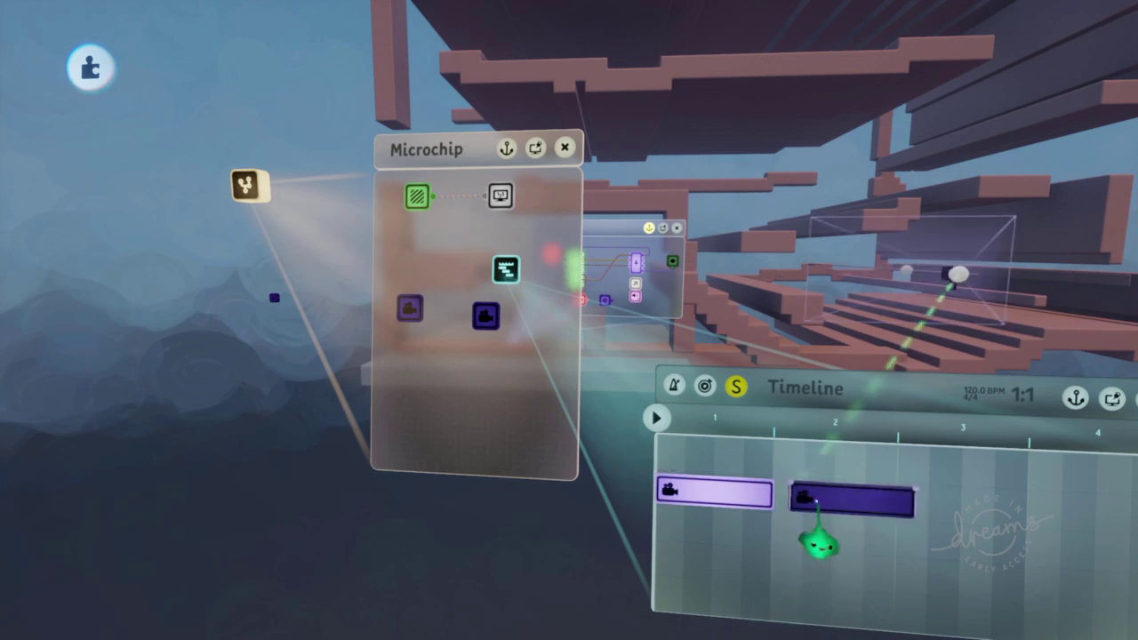
{"action": "middle_click_drag", "start_coordinate": [838, 533], "coordinate": [723, 453]}
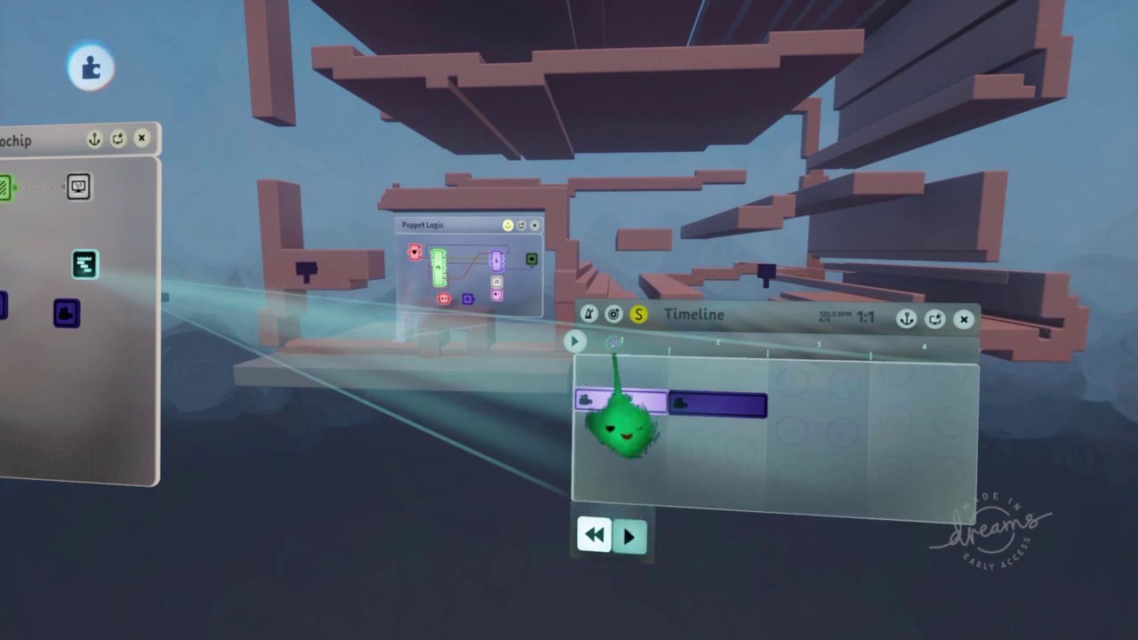
Narrow the timeline to fit its two camera clips
{"action": "left_click", "coordinate": [709, 345]}
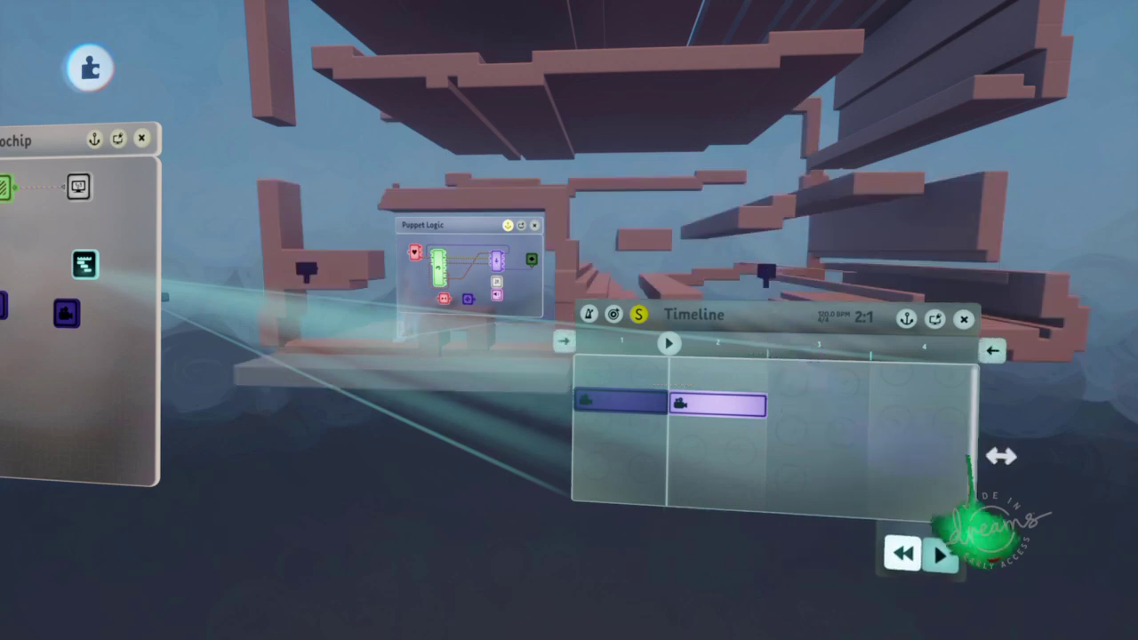
{"action": "left_click_drag", "start_coordinate": [987, 453], "coordinate": [630, 434]}
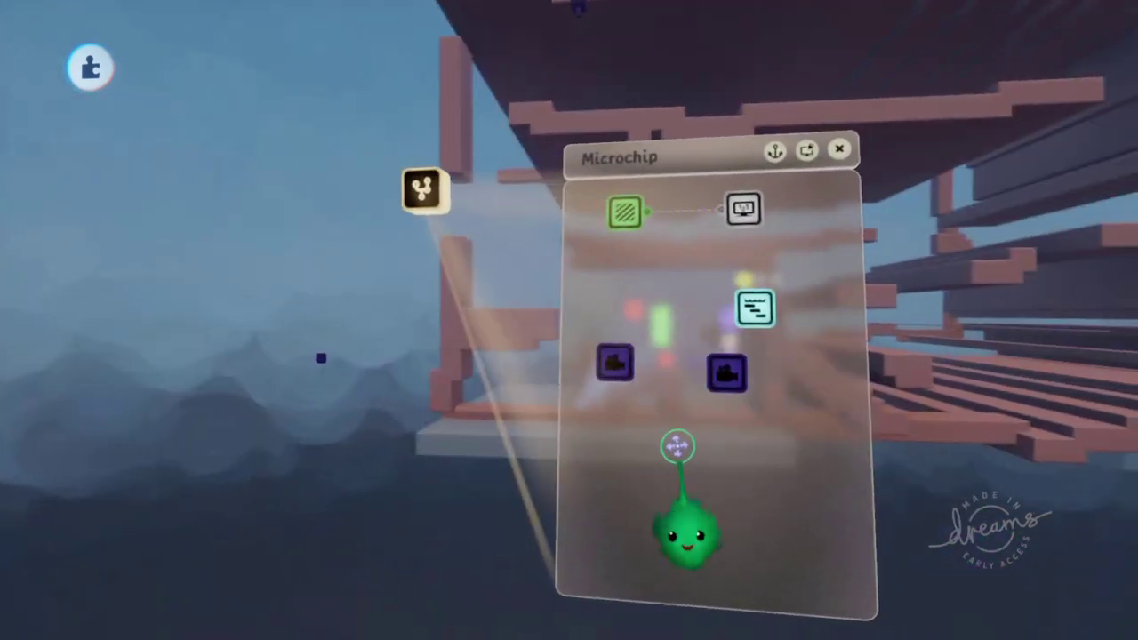
{"action": "middle_click_drag", "start_coordinate": [676, 446], "coordinate": [563, 355]}
Wire a test Value Slider to the playhead and raise it to 0.8 to reach the second clip
{"action": "key", "text": "Tab"}
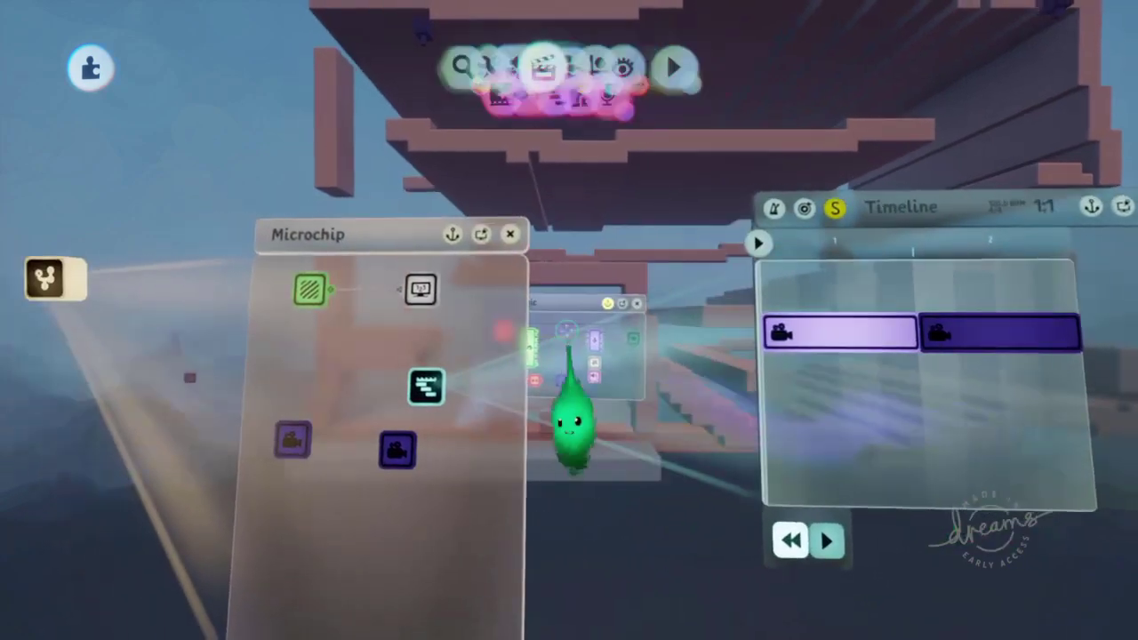
{"action": "left_click", "coordinate": [569, 67]}
{"action": "left_click", "coordinate": [569, 124]}
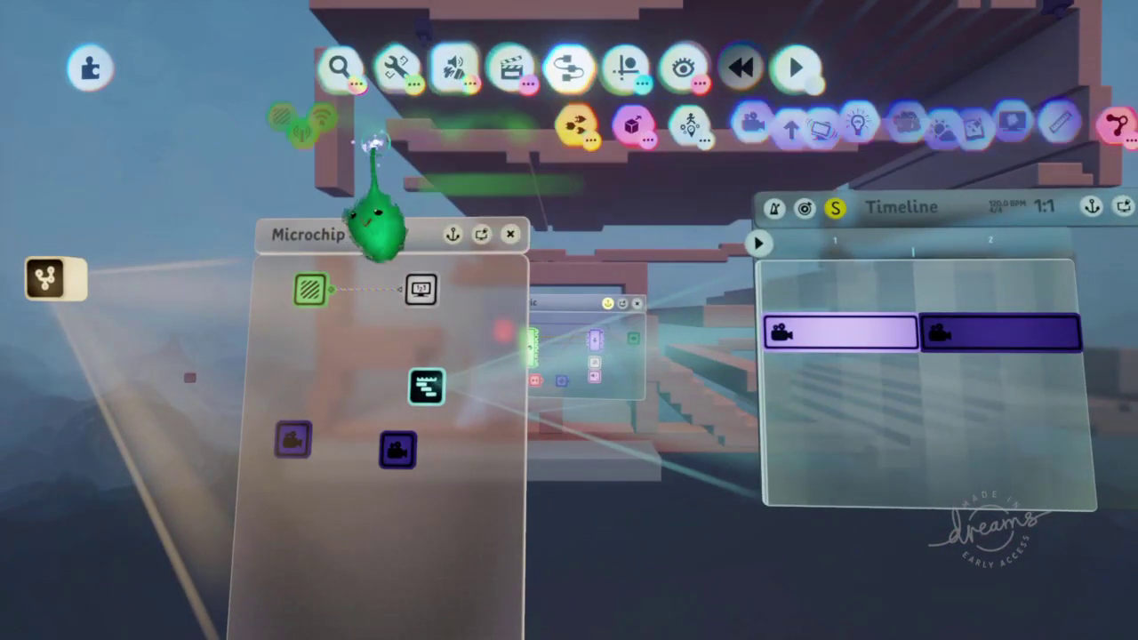
{"action": "left_click", "coordinate": [783, 125]}
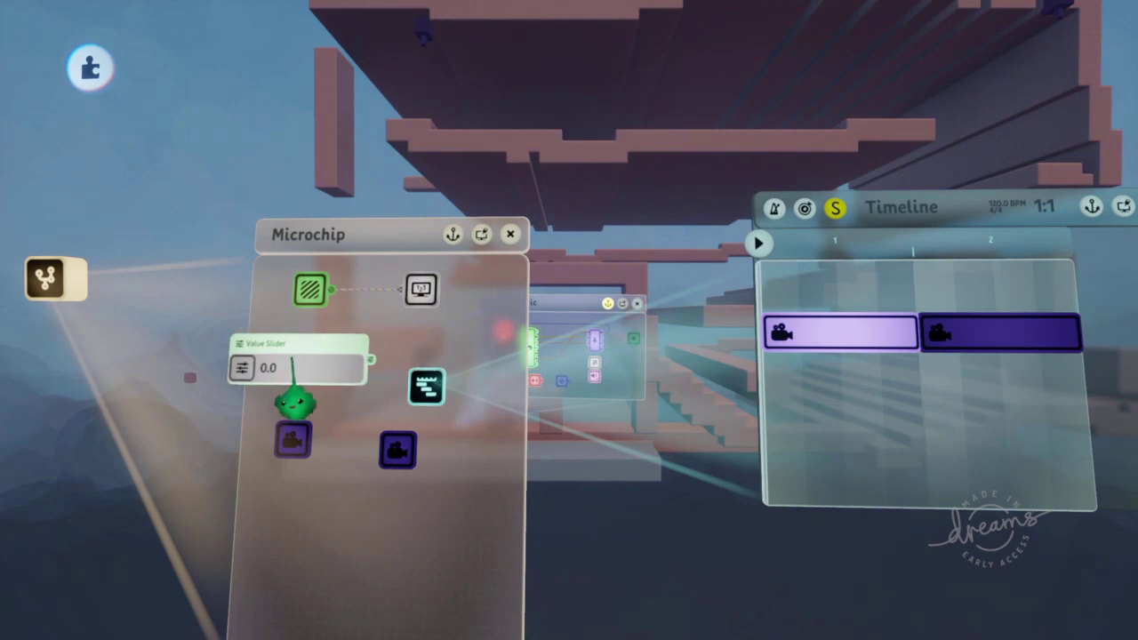
{"action": "left_click", "coordinate": [258, 444]}
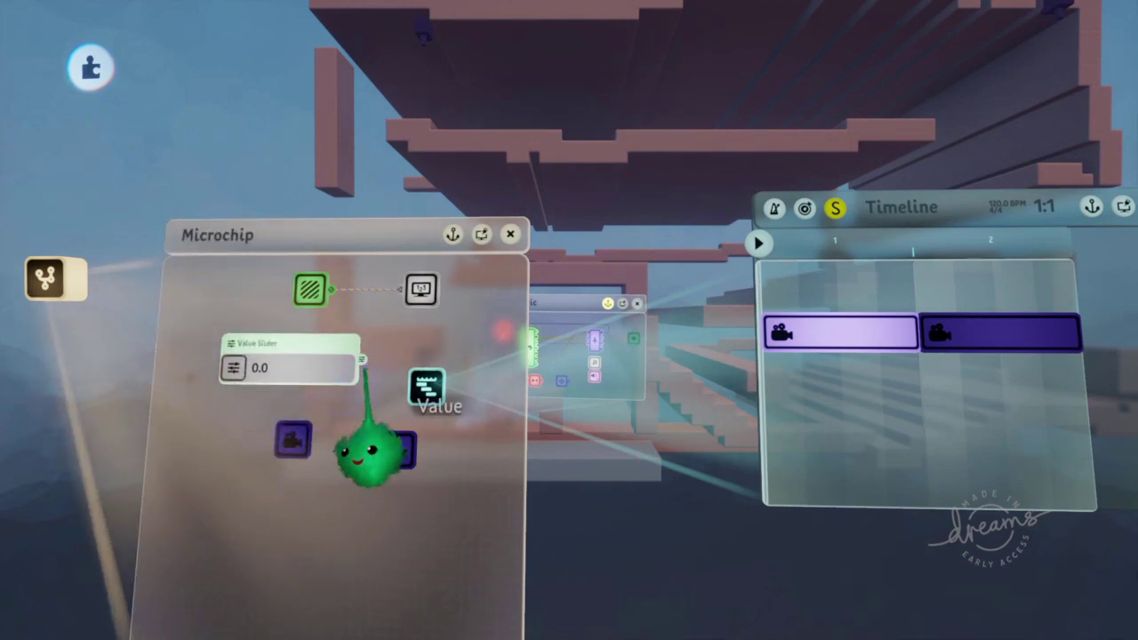
{"action": "left_click_drag", "start_coordinate": [371, 453], "coordinate": [673, 628]}
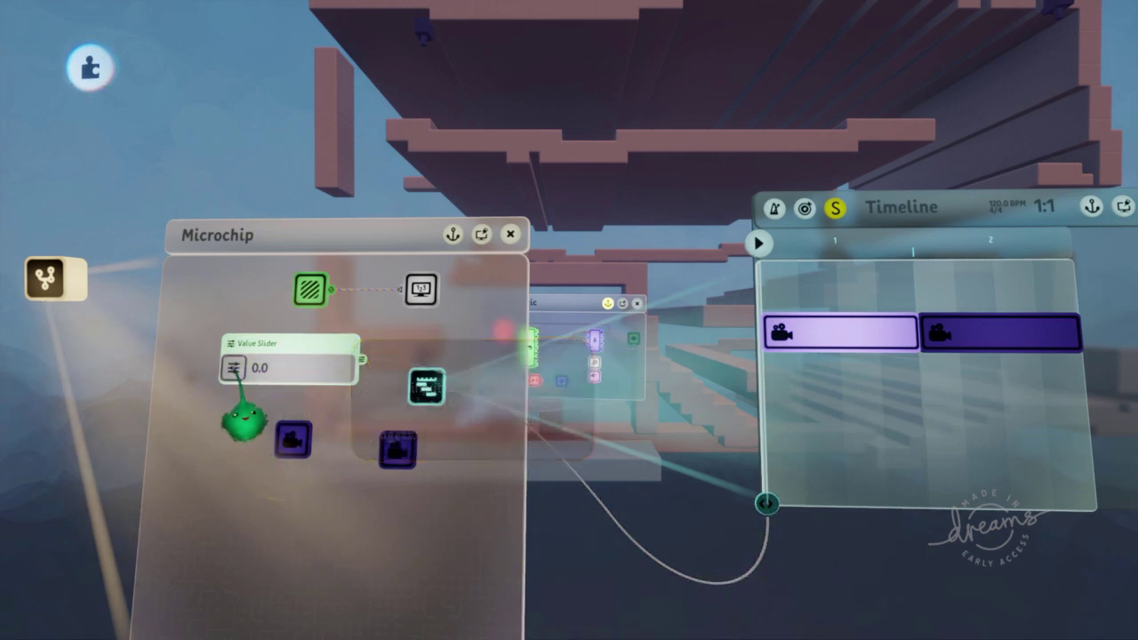
{"action": "mouse_move", "coordinate": [233, 367]}
{"action": "left_mouse_down"}
{"action": "mouse_move", "coordinate": [341, 367]}
{"action": "mouse_move", "coordinate": [233, 368]}
{"action": "mouse_move", "coordinate": [307, 367]}
{"action": "mouse_move", "coordinate": [256, 367]}
{"action": "left_mouse_up"}
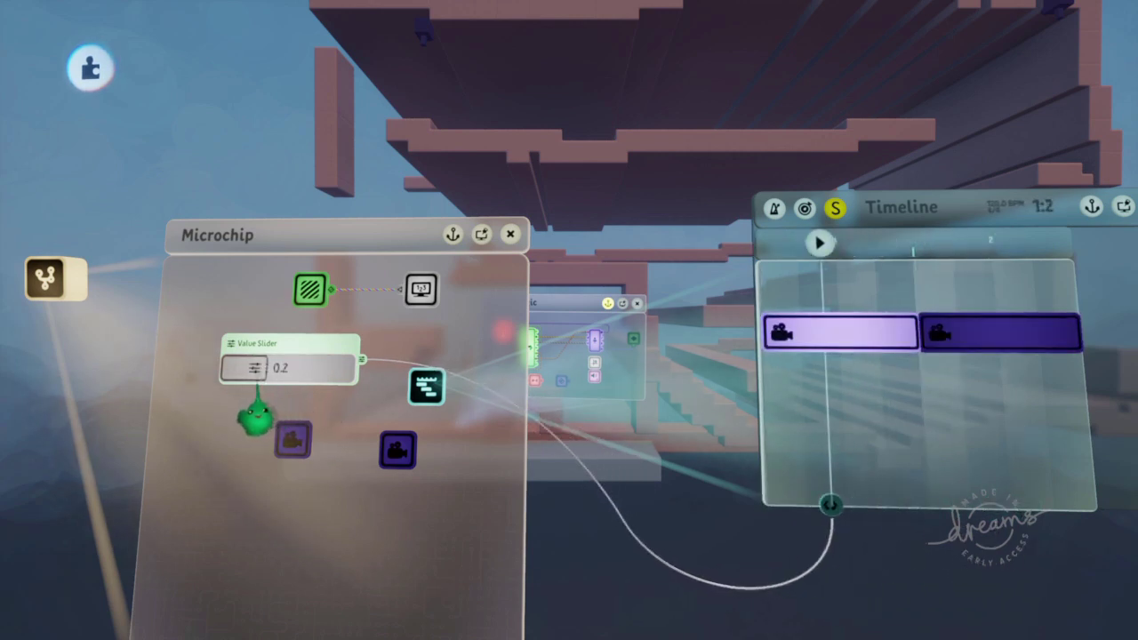
{"action": "left_click", "coordinate": [795, 431]}
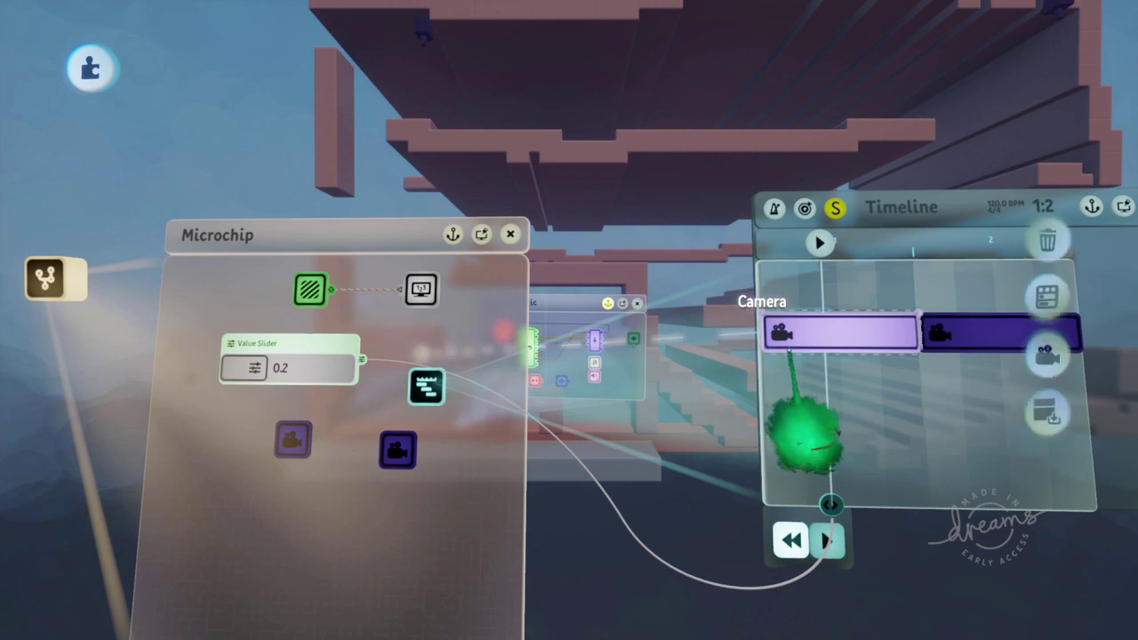
{"action": "left_click_drag", "start_coordinate": [255, 367], "coordinate": [317, 367]}
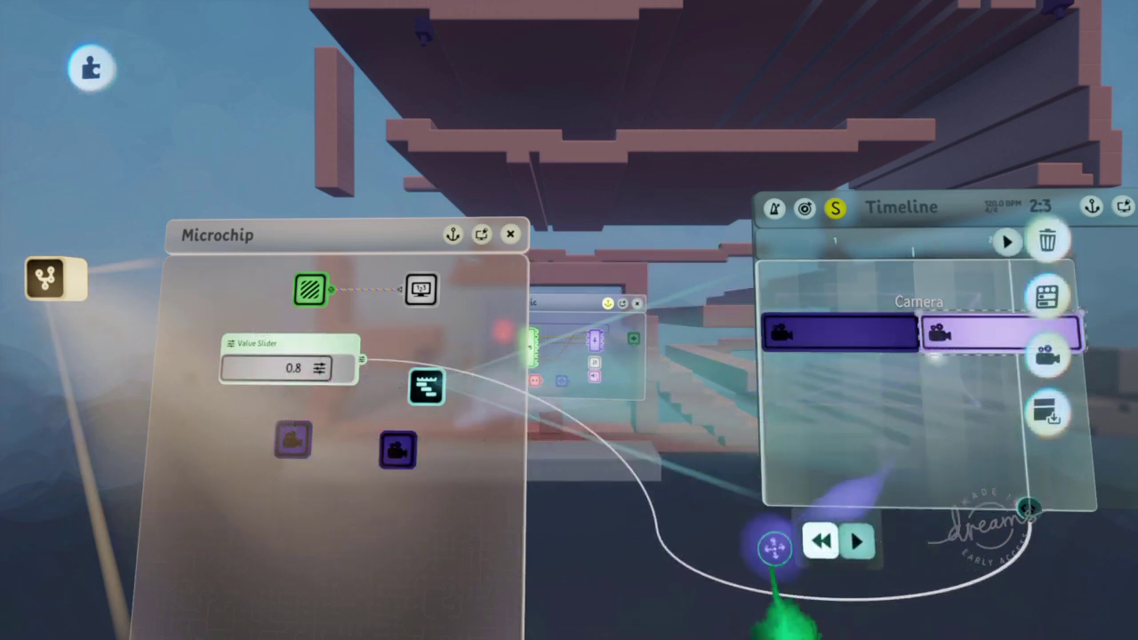
Delete the test slider and wire the trigger zone's output to the timeline playhead
{"action": "key", "text": "Delete"}
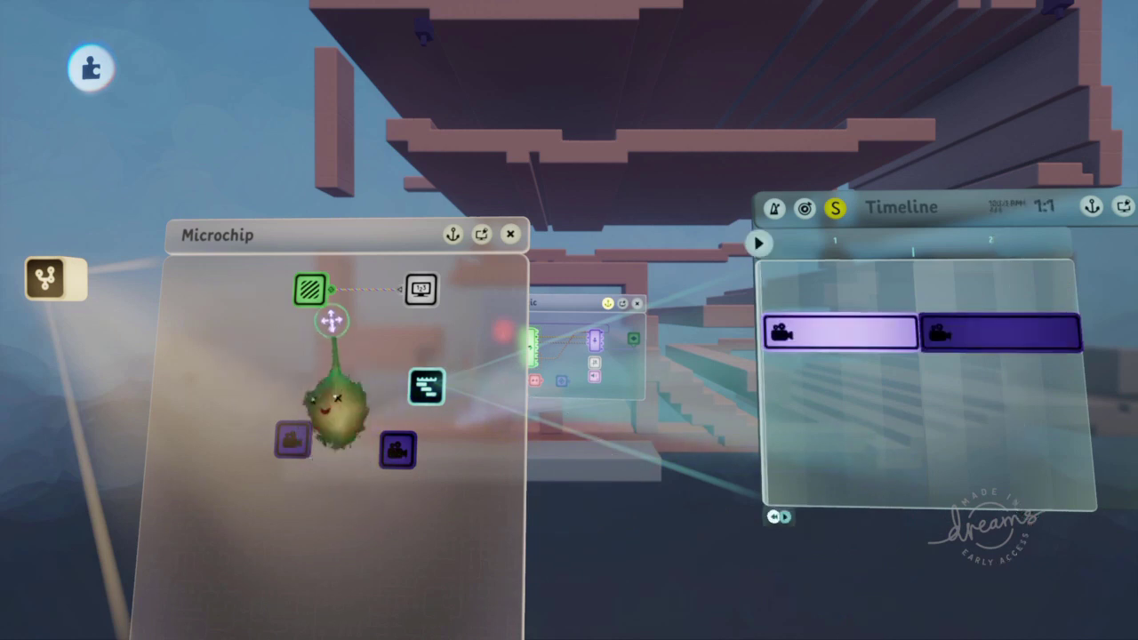
{"action": "left_click_drag", "start_coordinate": [363, 413], "coordinate": [808, 549]}
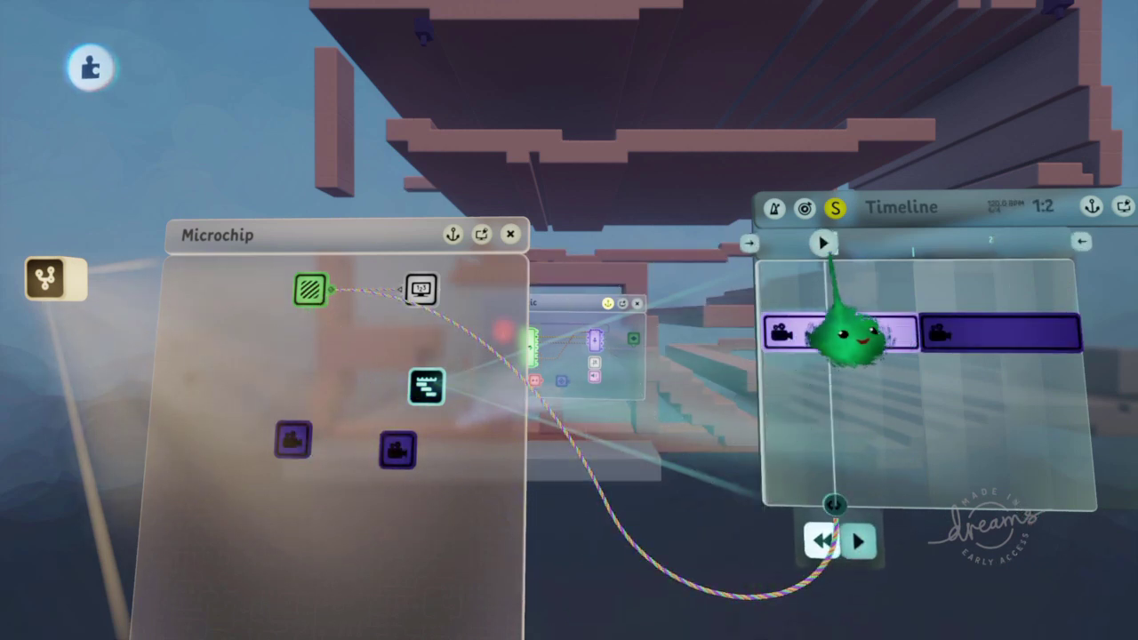
{"action": "left_click_drag", "start_coordinate": [1022, 311], "coordinate": [749, 305]}
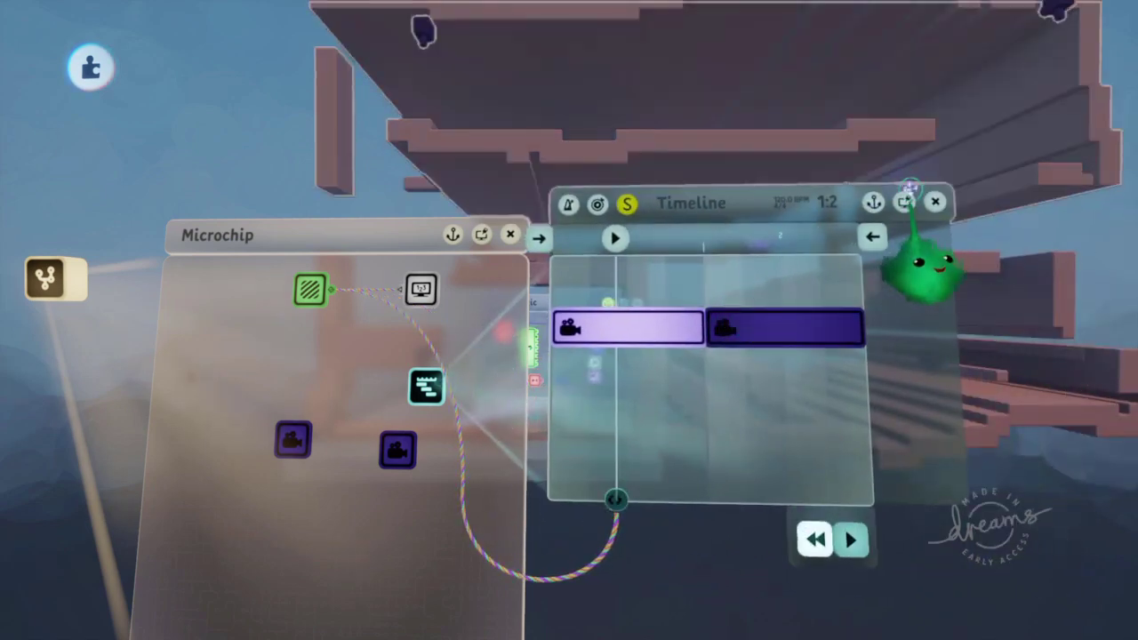
{"action": "middle_click_drag", "start_coordinate": [750, 469], "coordinate": [446, 176]}
Play-test the level, walking the runner back to rewind the timeline, then exit testing
{"action": "left_click", "coordinate": [455, 68]}
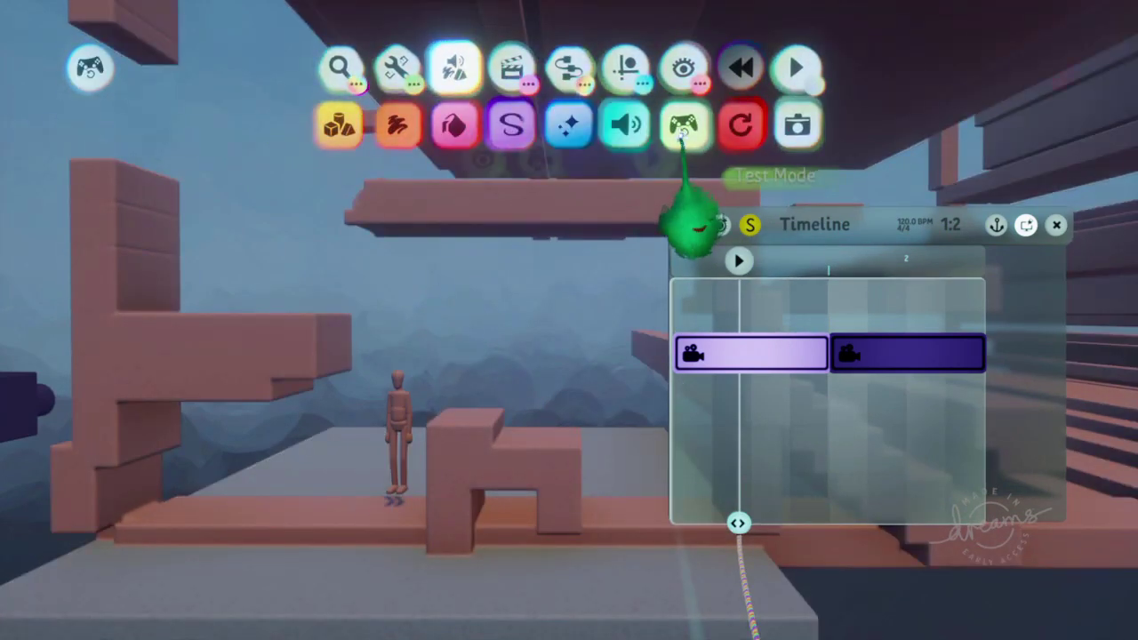
{"action": "left_click", "coordinate": [680, 122]}
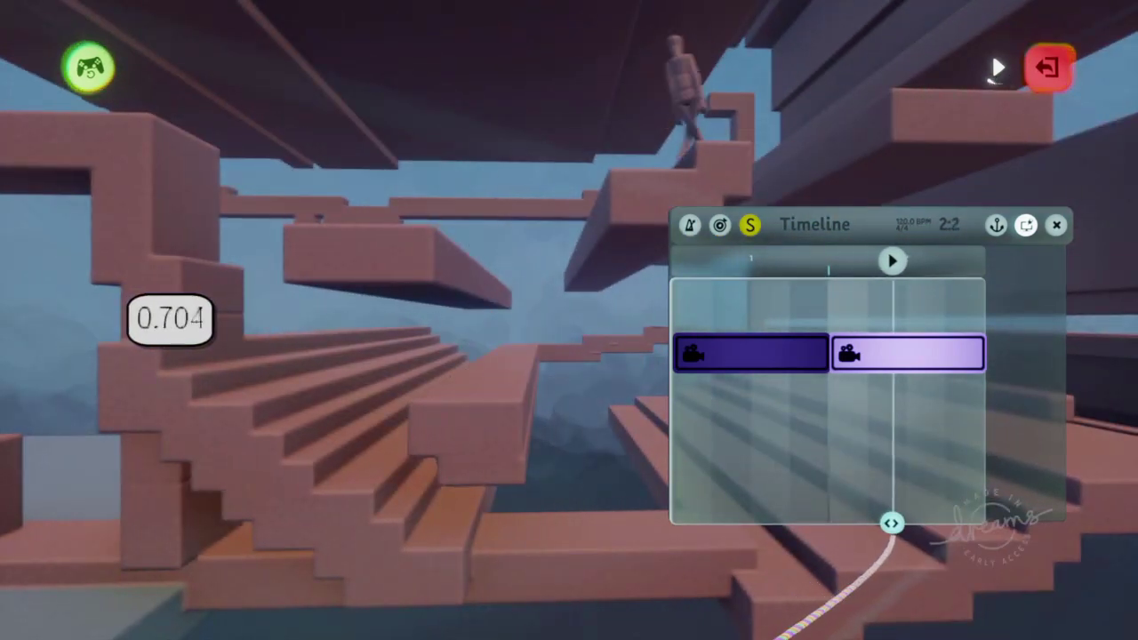
{"action": "left_click_drag", "start_coordinate": [835, 523], "coordinate": [711, 520]}
{"action": "key", "text": "Escape"}
{"action": "left_click", "coordinate": [412, 449]}
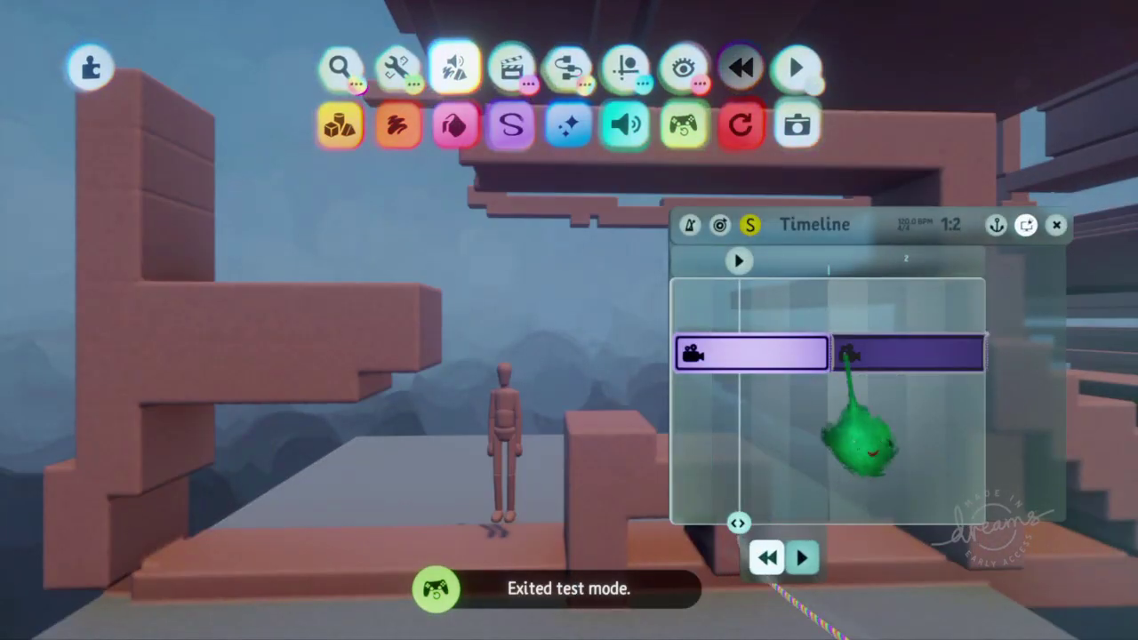
Check the first camera clip's settings, retest until the display reaches 0.385, and pause
{"action": "left_click", "coordinate": [756, 360]}
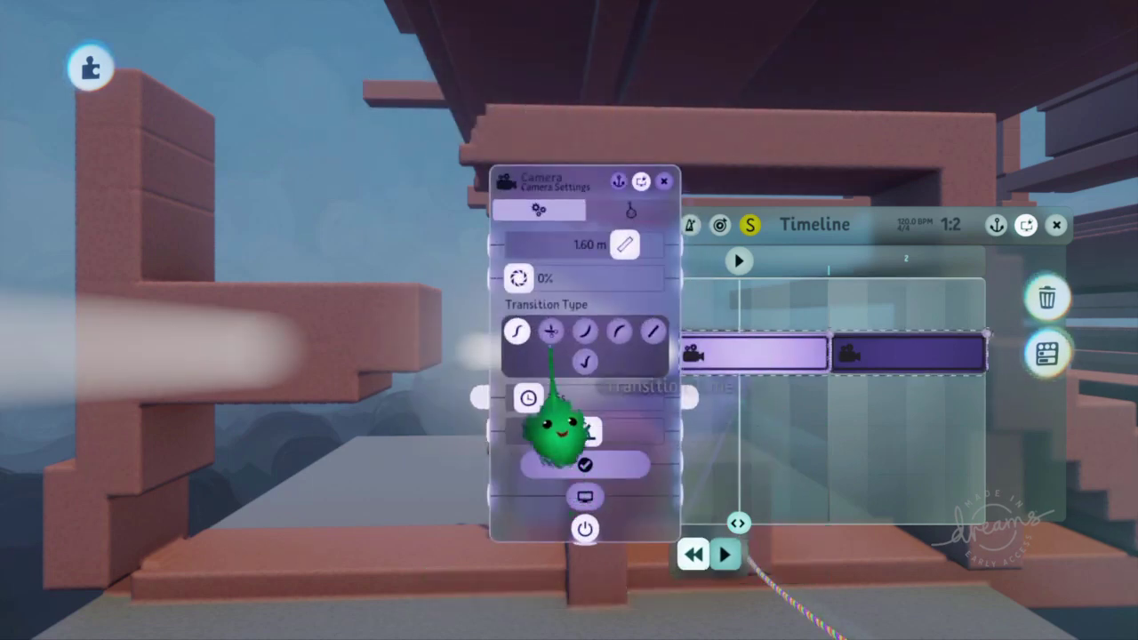
{"action": "key", "text": "Escape"}
{"action": "key", "text": "Escape"}
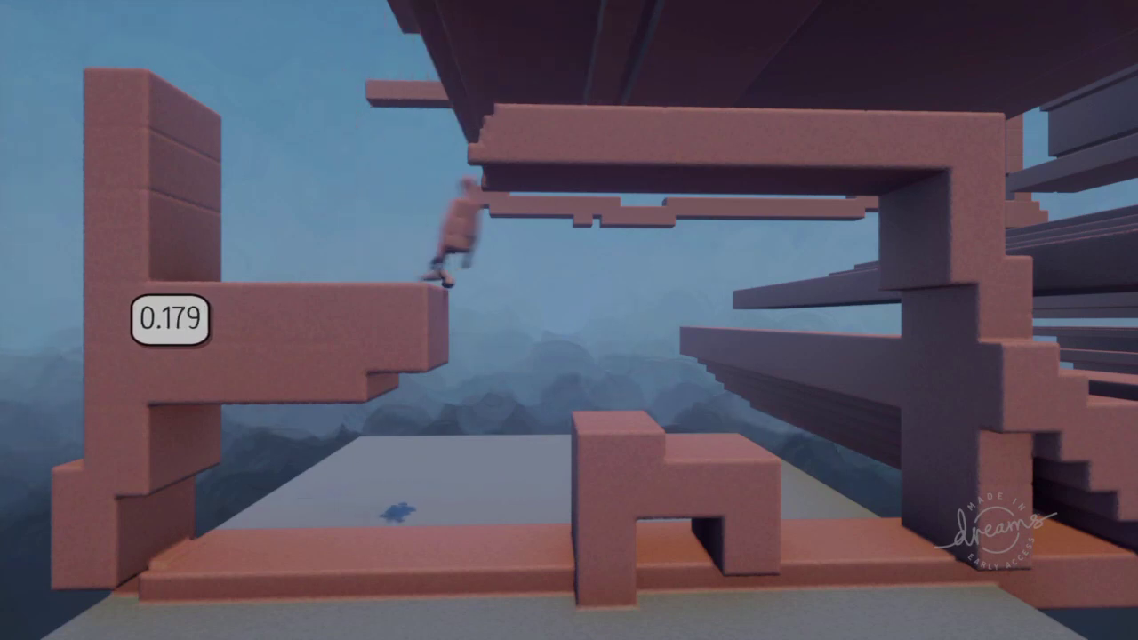
{"action": "key", "text": "Escape"}
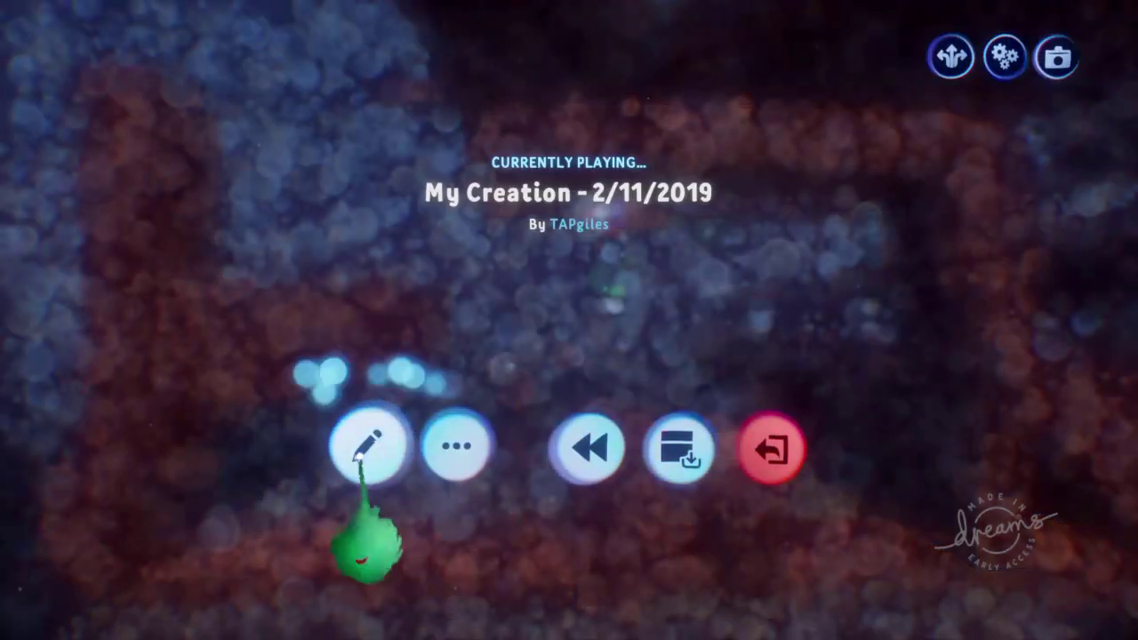
Delete the Number Monitor and place a cloned trigger zone, detecting Player, above the original
{"action": "left_click", "coordinate": [368, 445]}
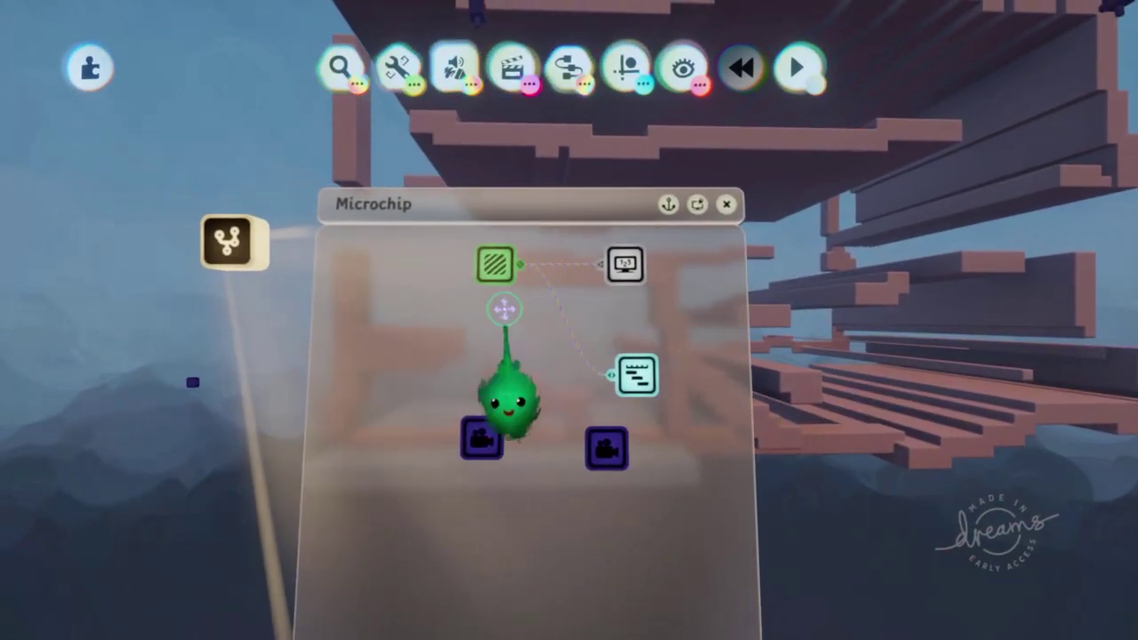
{"action": "key", "text": "Delete"}
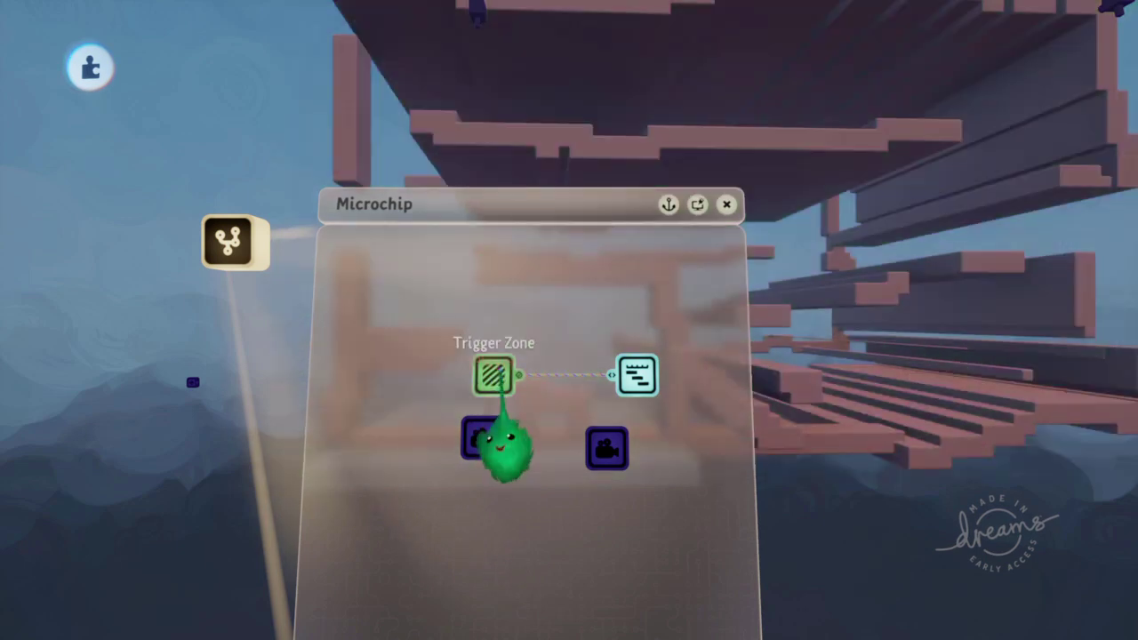
{"action": "left_click_drag", "start_coordinate": [503, 452], "coordinate": [640, 244]}
{"action": "left_click_drag", "start_coordinate": [591, 336], "coordinate": [505, 507]}
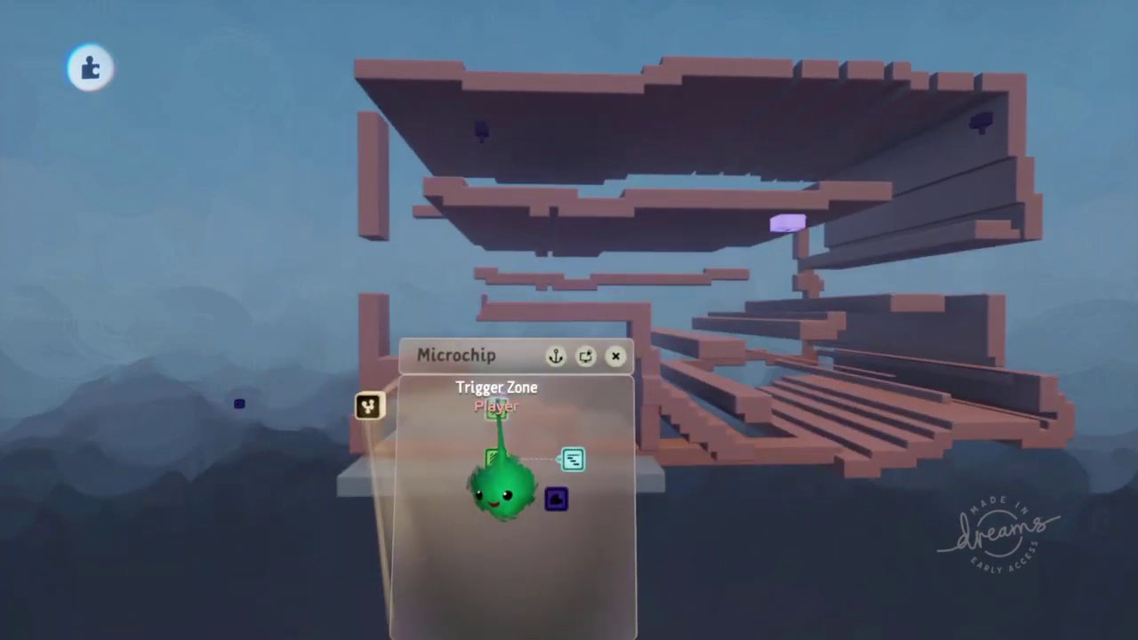
{"action": "left_click", "coordinate": [502, 484]}
Turn on guides and stretch the second trigger zone vertically around the upper platforms
{"action": "left_click_drag", "start_coordinate": [508, 495], "coordinate": [755, 507]}
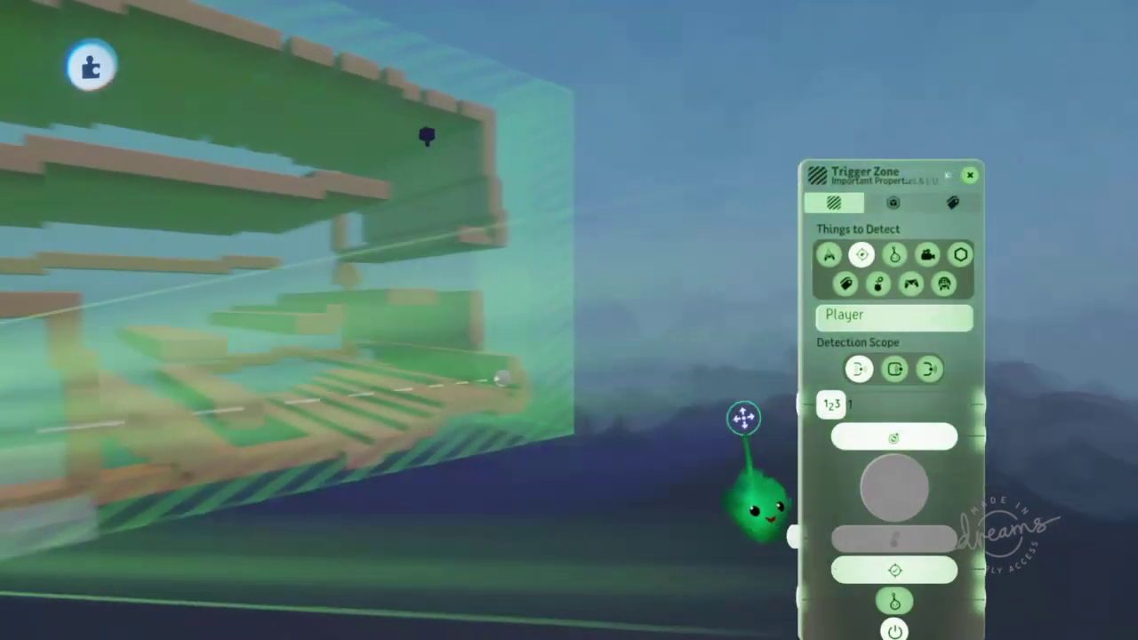
{"action": "left_click_drag", "start_coordinate": [743, 418], "coordinate": [533, 84]}
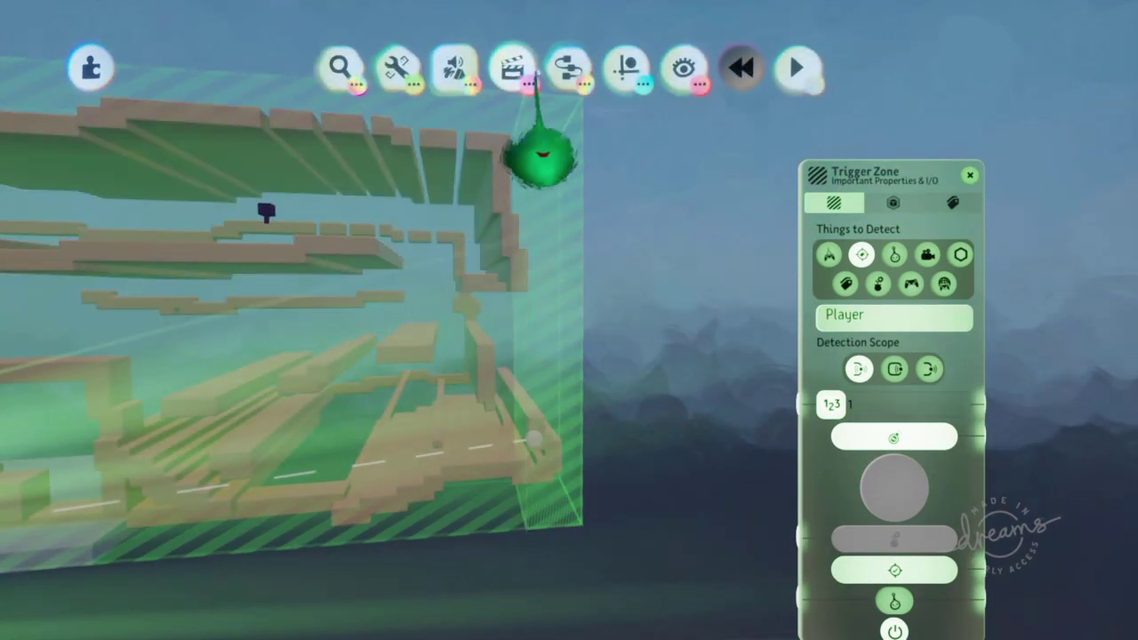
{"action": "left_click", "coordinate": [625, 71]}
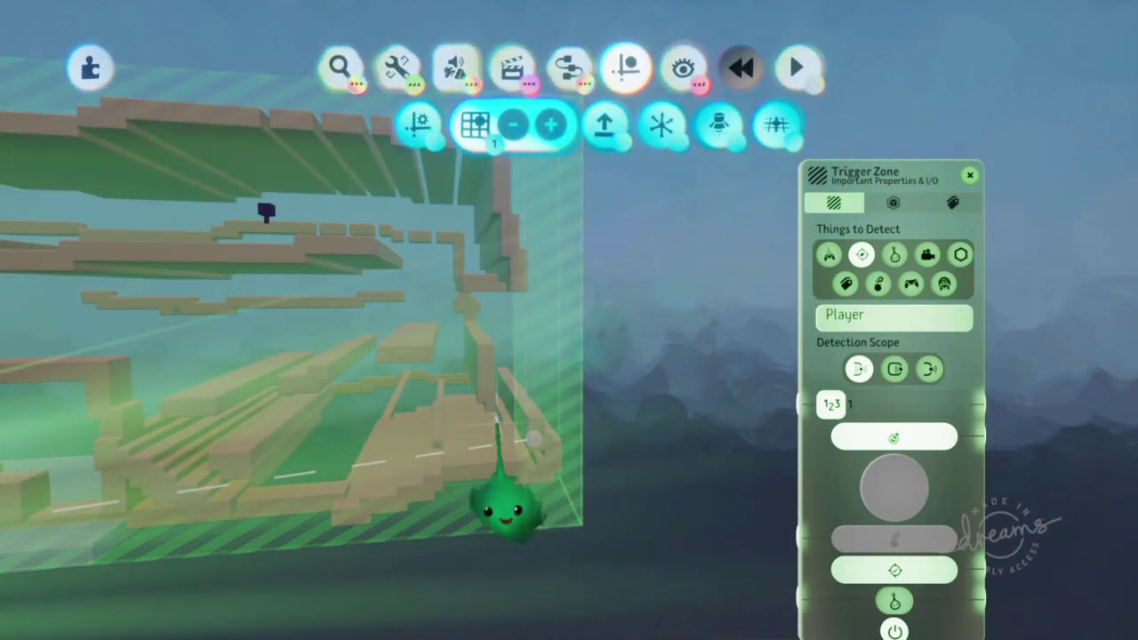
{"action": "left_click_drag", "start_coordinate": [506, 507], "coordinate": [546, 577]}
{"action": "left_click_drag", "start_coordinate": [550, 507], "coordinate": [468, 135]}
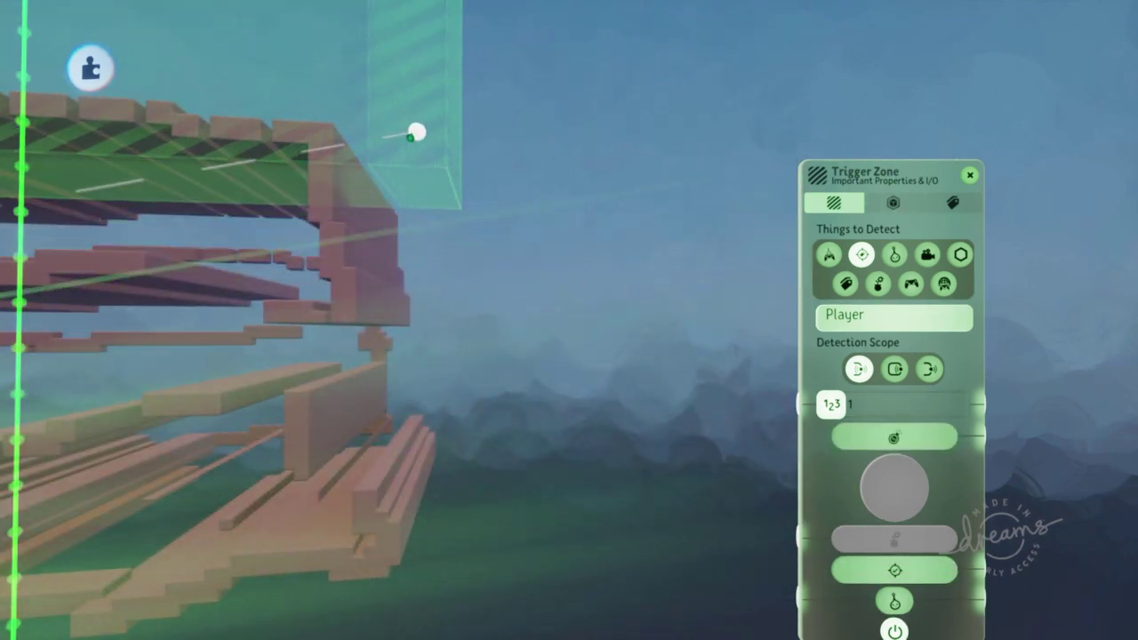
{"action": "left_click_drag", "start_coordinate": [416, 133], "coordinate": [411, 134]}
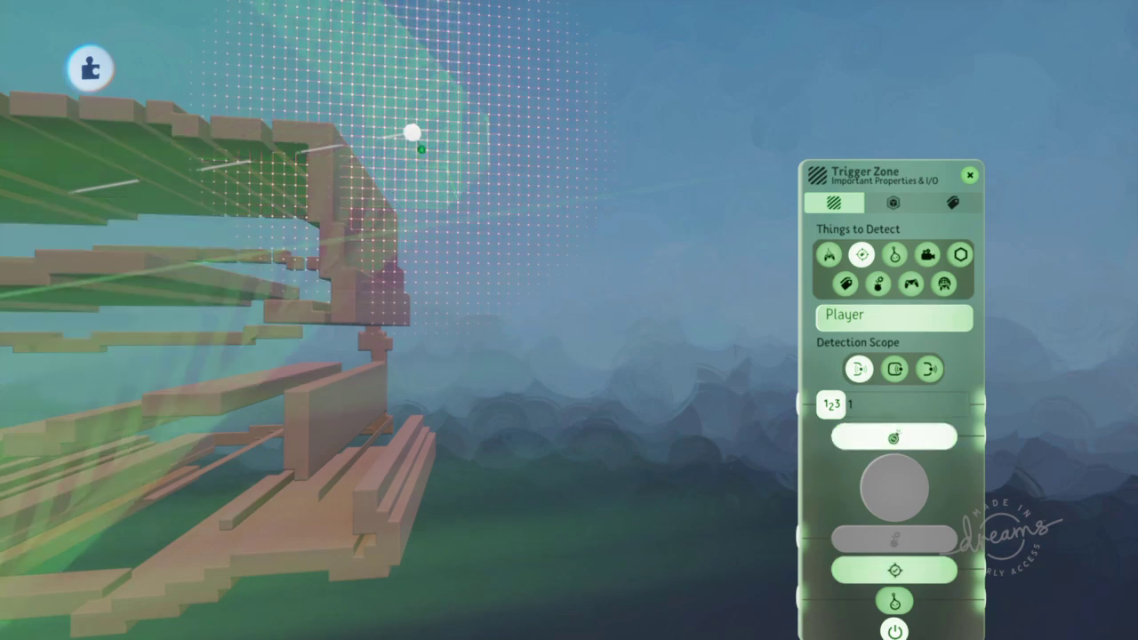
{"action": "left_click_drag", "start_coordinate": [533, 241], "coordinate": [508, 542]}
{"action": "left_click_drag", "start_coordinate": [534, 293], "coordinate": [529, 534]}
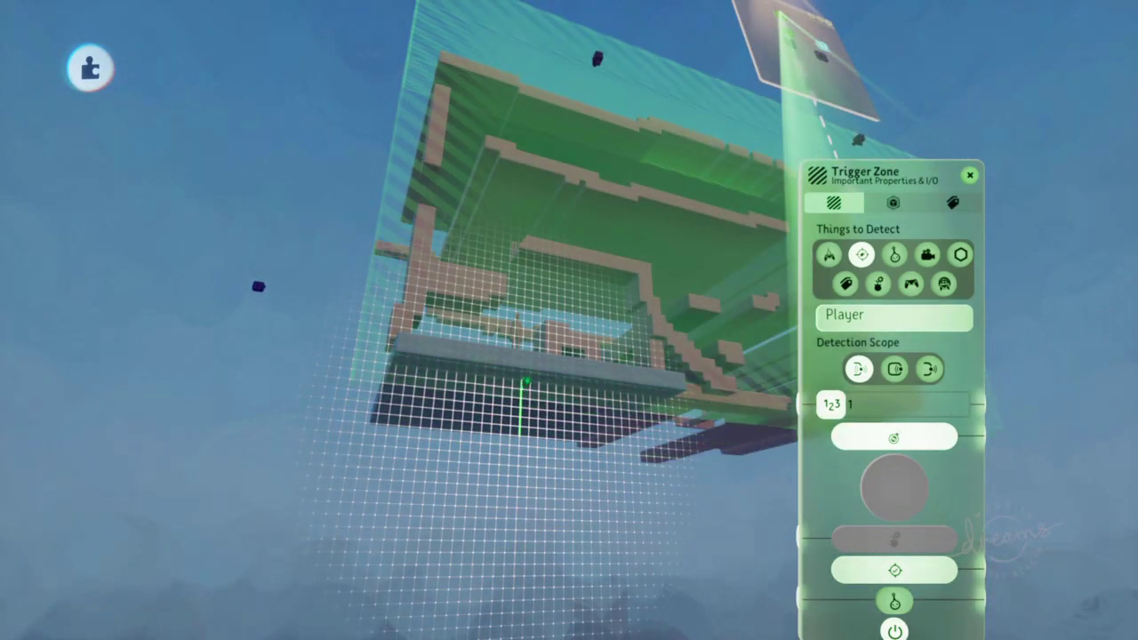
{"action": "left_click_drag", "start_coordinate": [525, 382], "coordinate": [622, 470]}
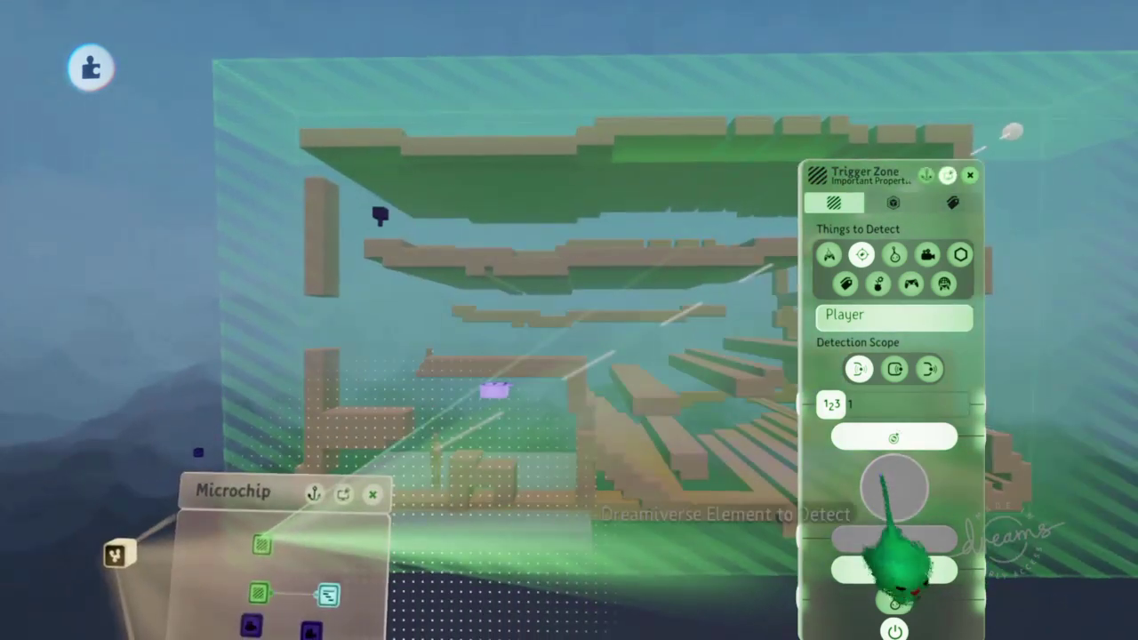
Place a new Timeline gadget from the Animate gadgets into the microchip
{"action": "key", "text": "Escape"}
{"action": "key", "text": "Tab"}
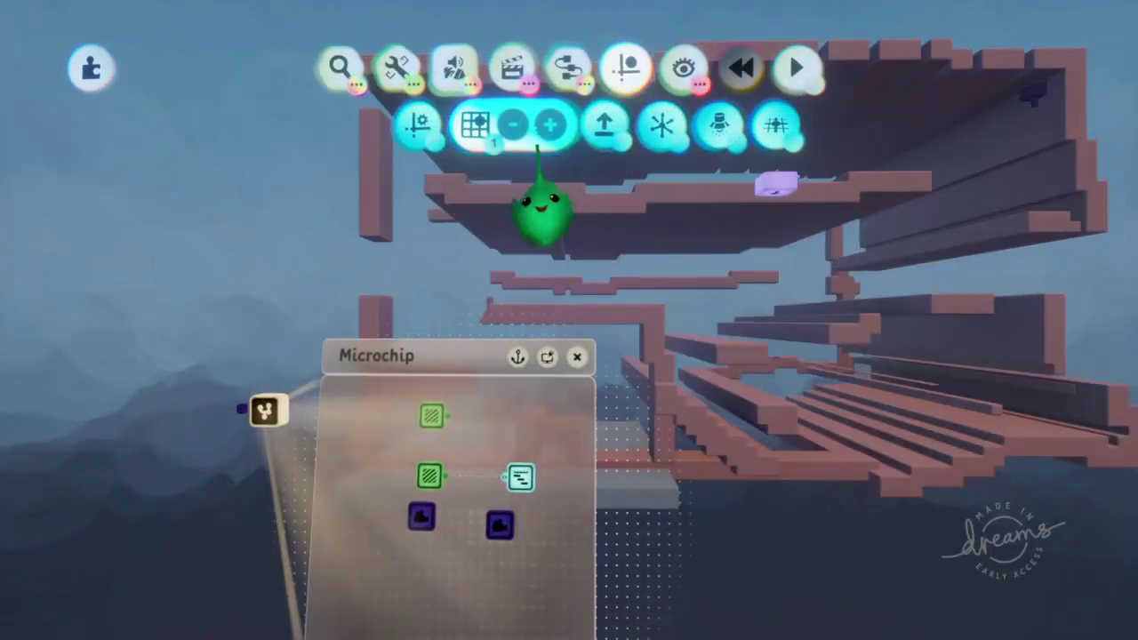
{"action": "key", "text": "Left"}
{"action": "key", "text": "Left"}
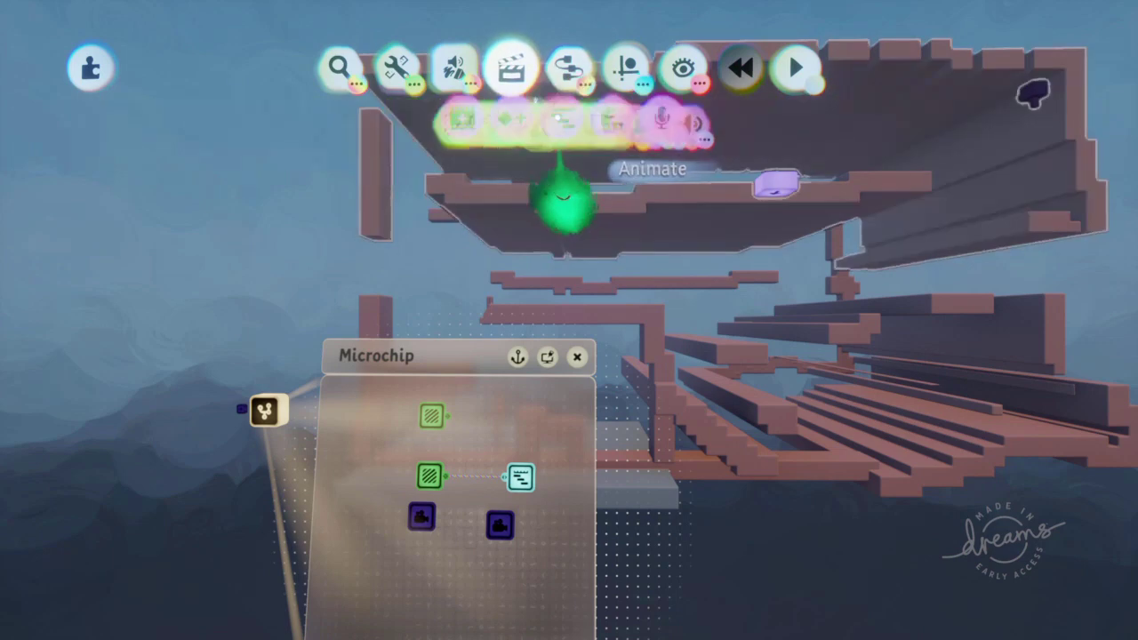
{"action": "left_click", "coordinate": [569, 124]}
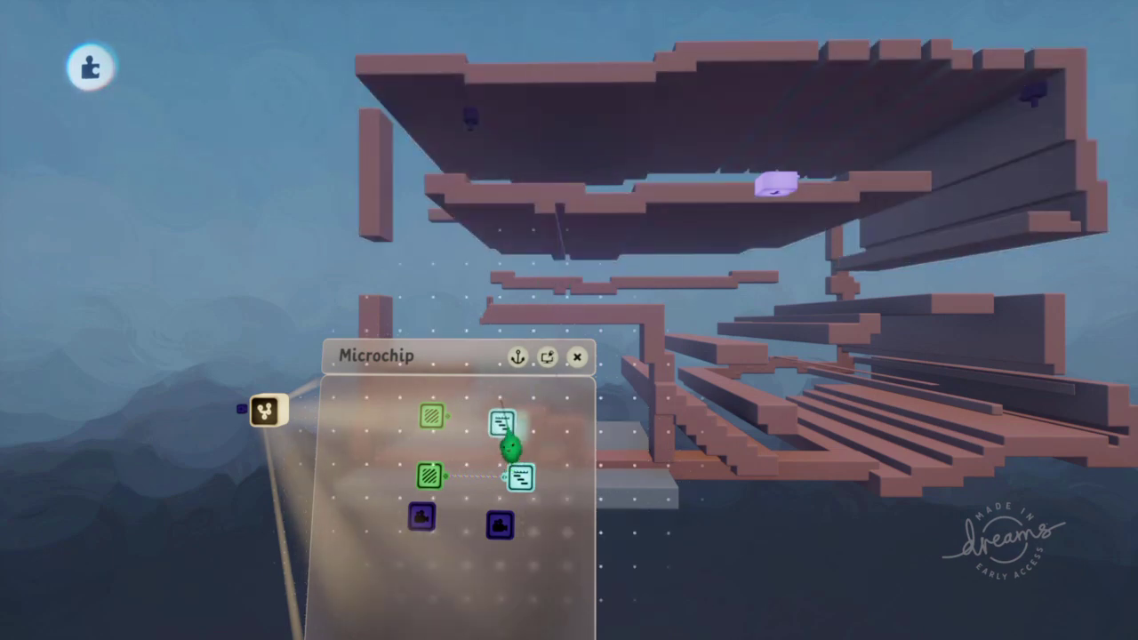
{"action": "left_click", "coordinate": [511, 445]}
Open the new timeline and shorten it by dragging its right edge left
{"action": "key", "text": "Tab"}
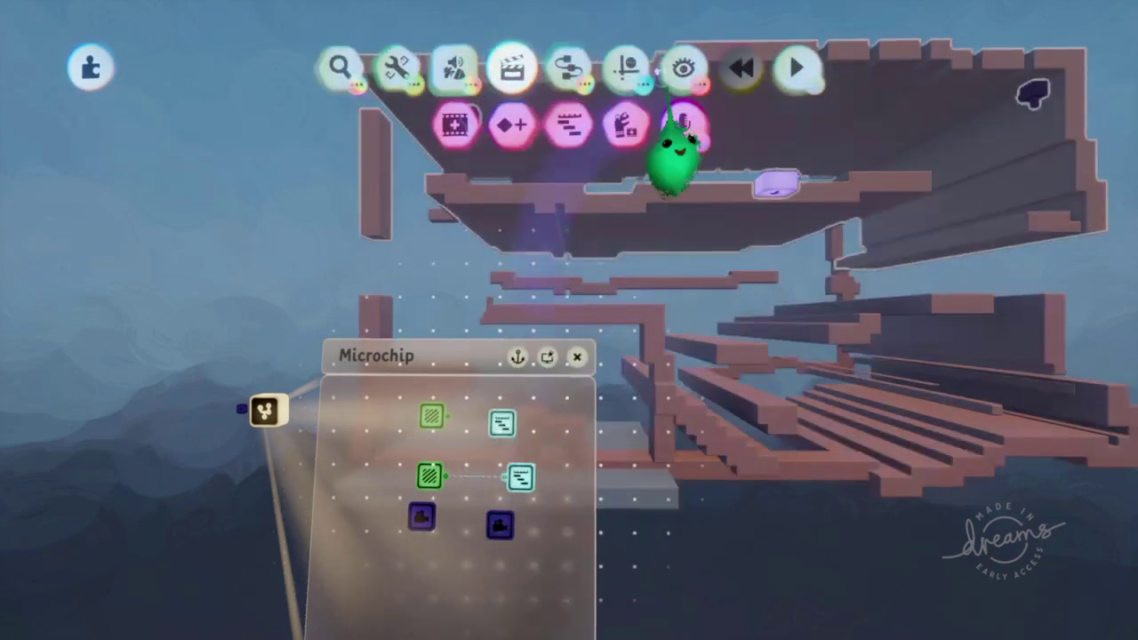
{"action": "key", "text": "Right"}
{"action": "key", "text": "Right"}
{"action": "left_click", "coordinate": [556, 124]}
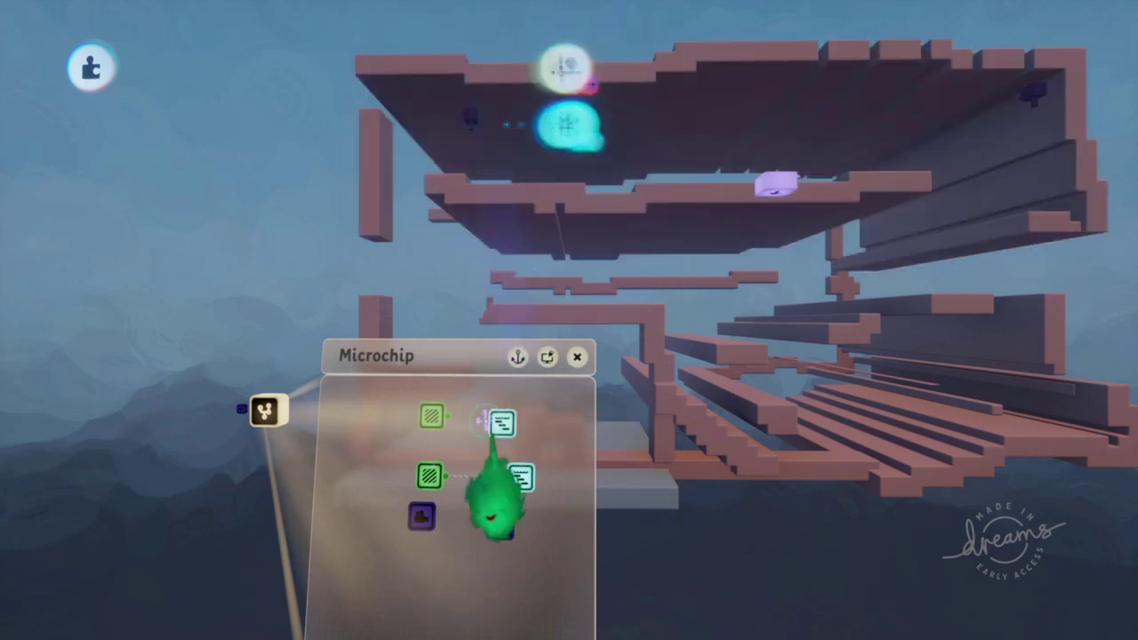
{"action": "left_click", "coordinate": [504, 433]}
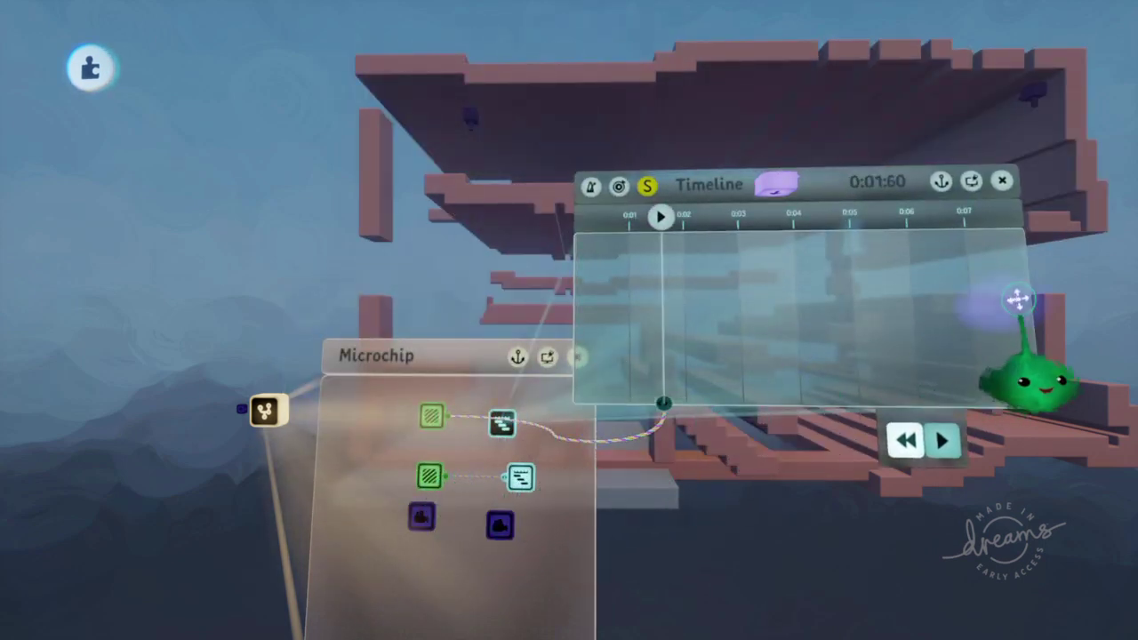
{"action": "left_click_drag", "start_coordinate": [1022, 302], "coordinate": [722, 293]}
{"action": "left_click_drag", "start_coordinate": [803, 222], "coordinate": [867, 278]}
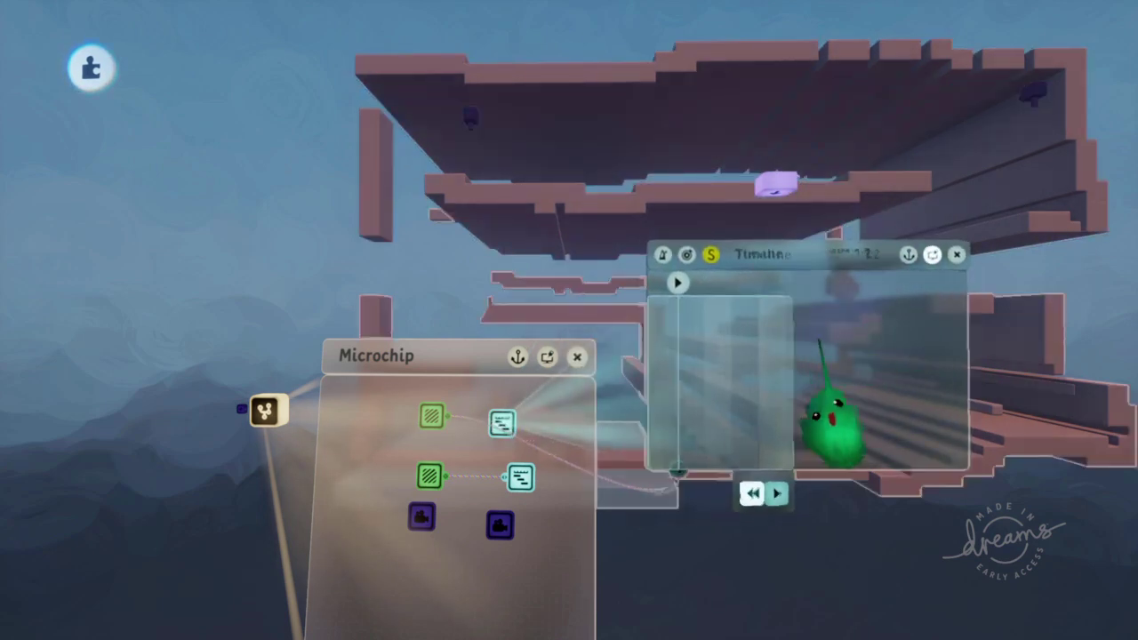
{"action": "middle_click_drag", "start_coordinate": [826, 382], "coordinate": [583, 177]}
{"action": "left_click_drag", "start_coordinate": [583, 178], "coordinate": [668, 262]}
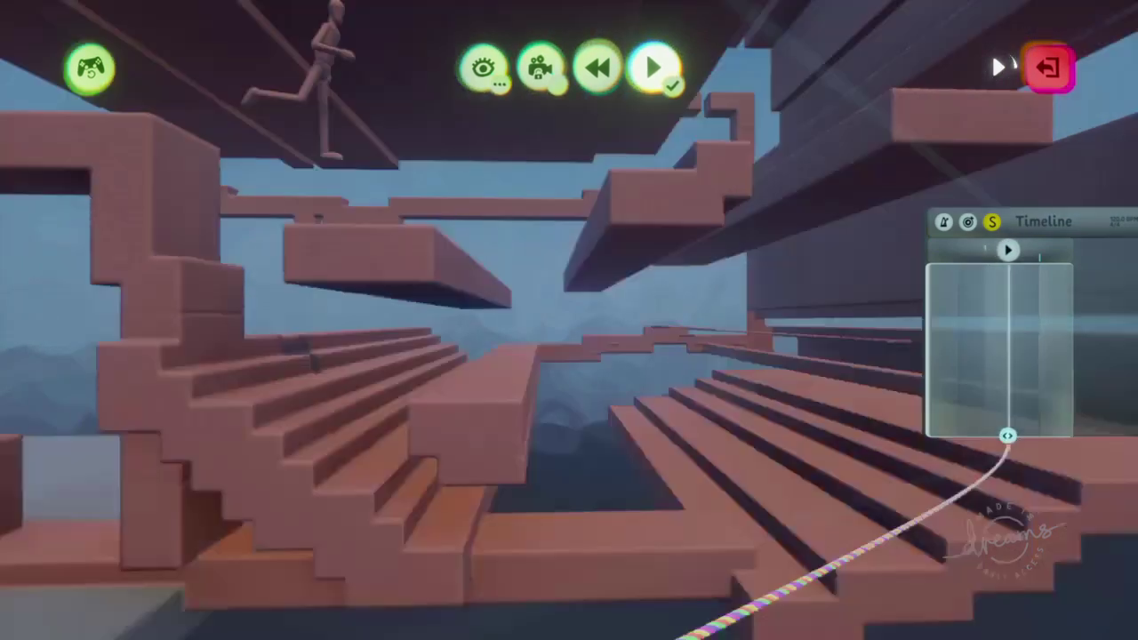
Stop the play-test and return to edit mode with the camera timeline open
{"action": "left_click", "coordinate": [1044, 69]}
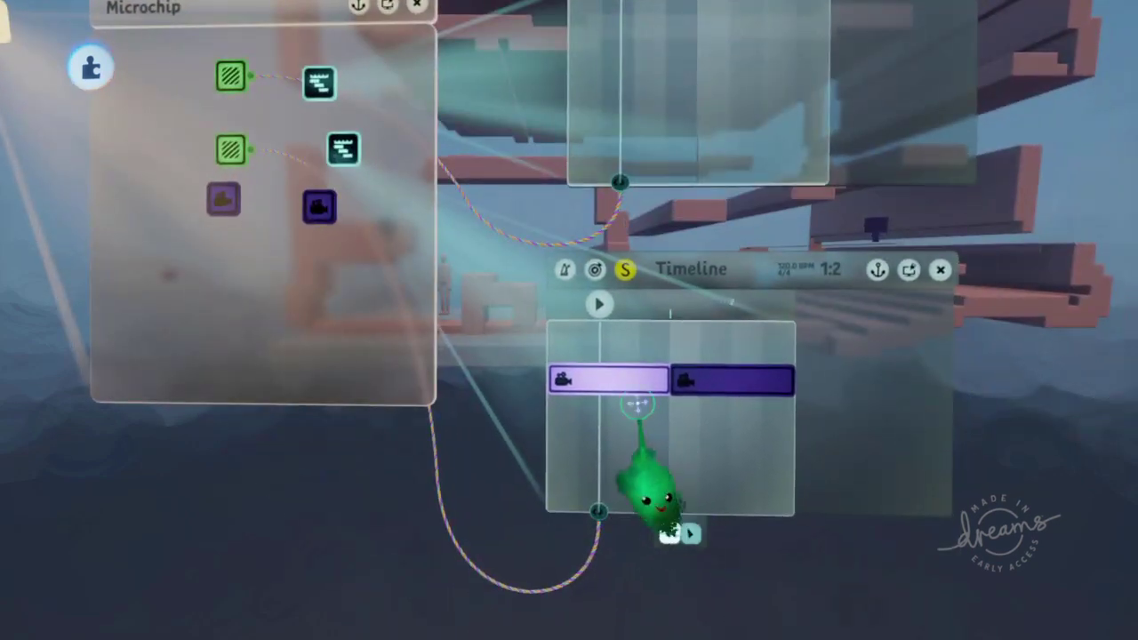
Add a nested timeline clip to the upper timeline and shorten it
{"action": "key", "text": "Escape"}
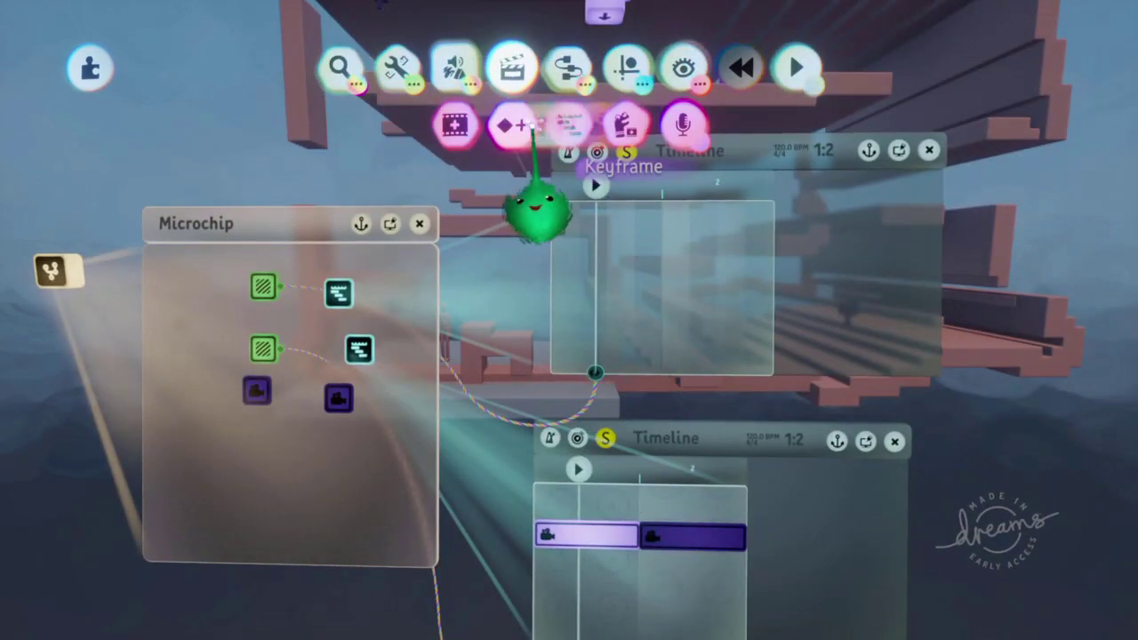
{"action": "left_click", "coordinate": [513, 126]}
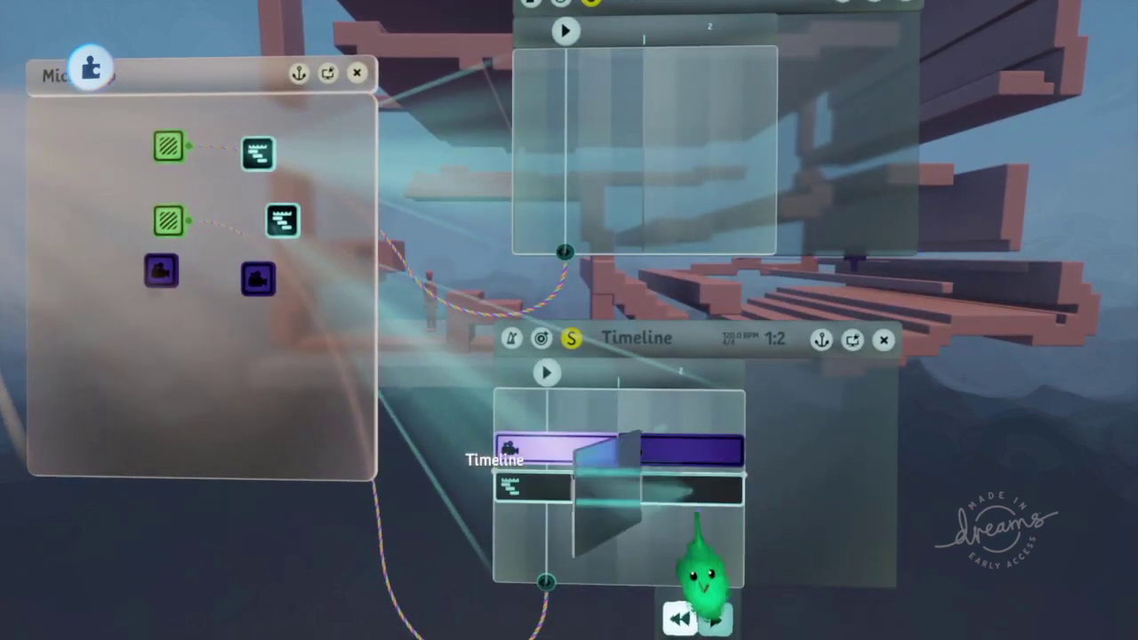
{"action": "left_click", "coordinate": [696, 514]}
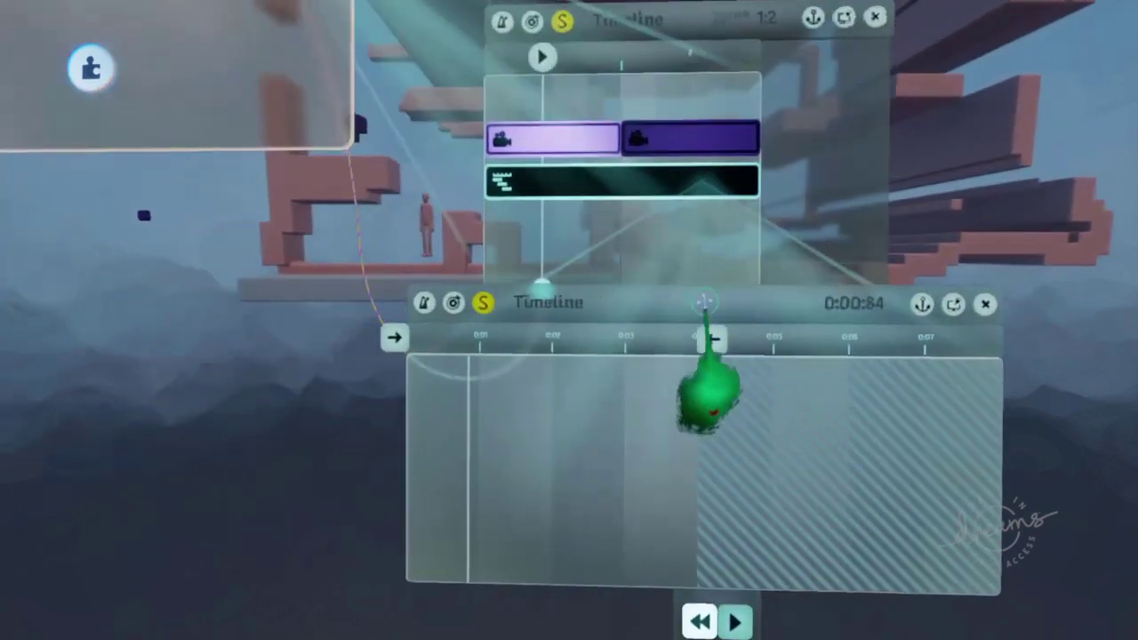
{"action": "left_click_drag", "start_coordinate": [718, 340], "coordinate": [851, 457]}
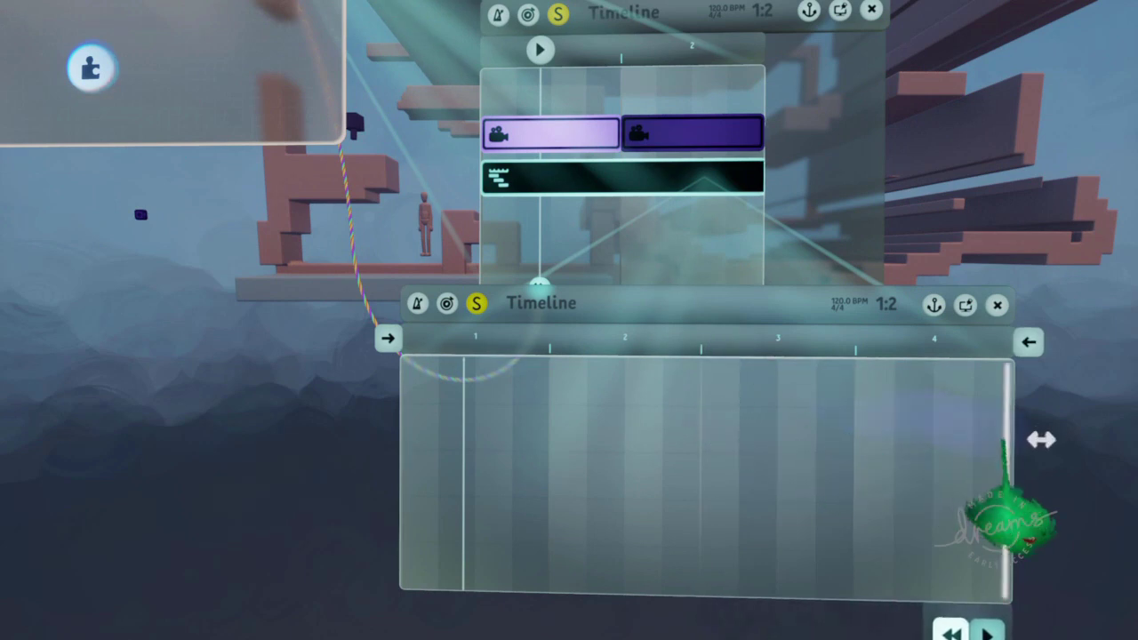
{"action": "left_click_drag", "start_coordinate": [1004, 445], "coordinate": [752, 446]}
{"action": "left_click_drag", "start_coordinate": [604, 374], "coordinate": [696, 382]}
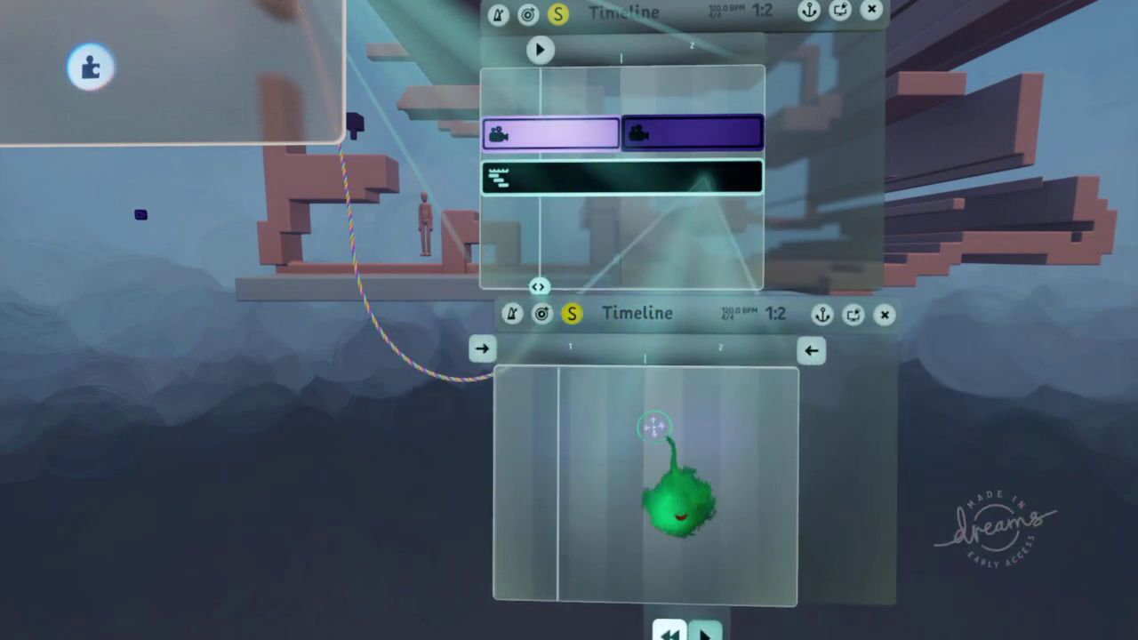
Move the two camera clips into the nested timeline, then back out to the parent
{"action": "middle_click_drag", "start_coordinate": [526, 237], "coordinate": [692, 253]}
{"action": "left_click_drag", "start_coordinate": [691, 253], "coordinate": [679, 320]}
{"action": "left_click", "coordinate": [680, 289]}
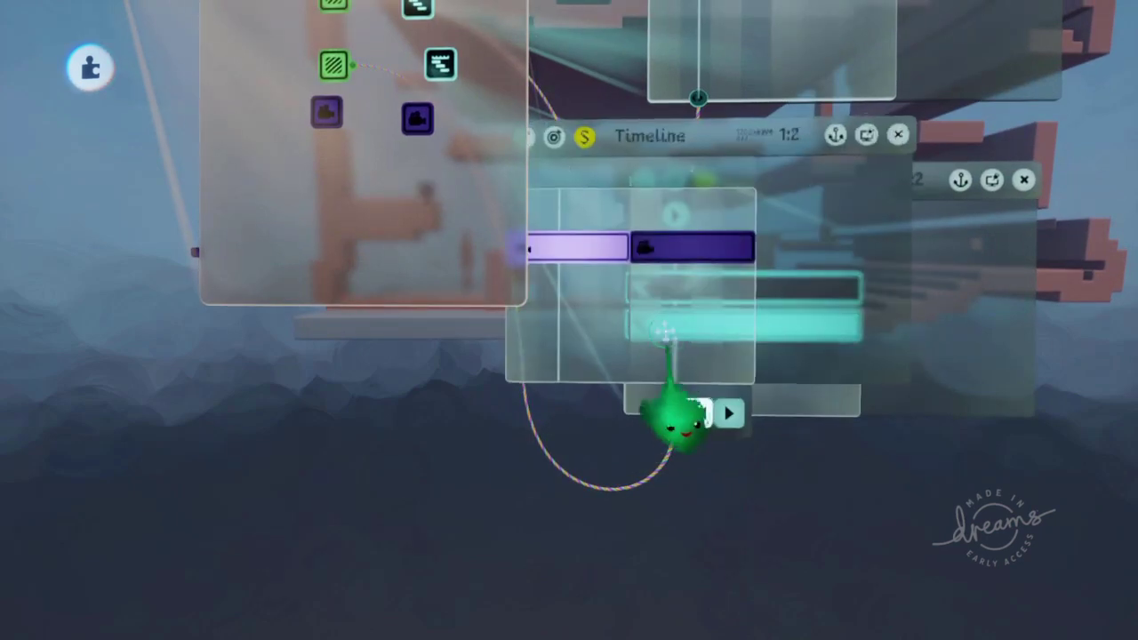
{"action": "key", "text": "Escape"}
{"action": "left_click_drag", "start_coordinate": [336, 113], "coordinate": [346, 200]}
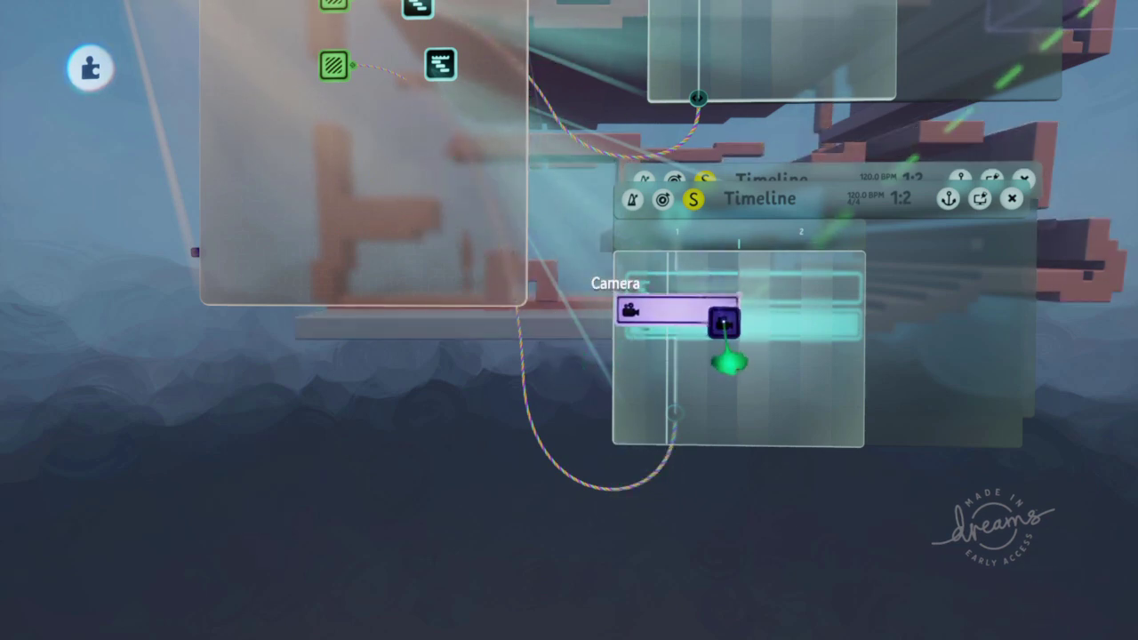
{"action": "key", "text": "Escape"}
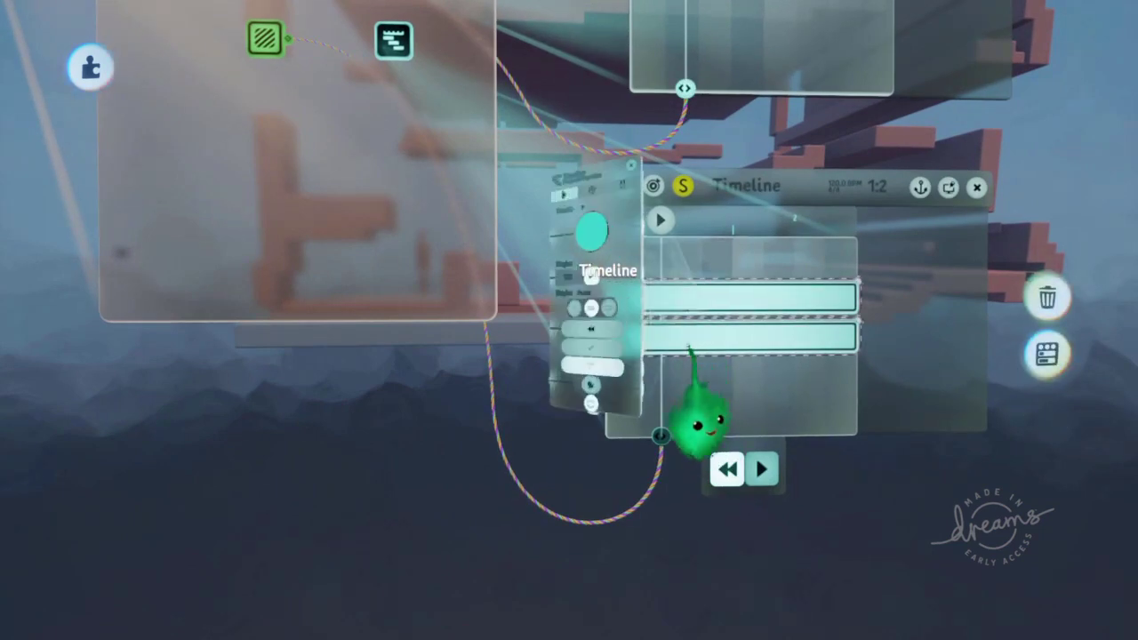
{"action": "key", "text": "Escape"}
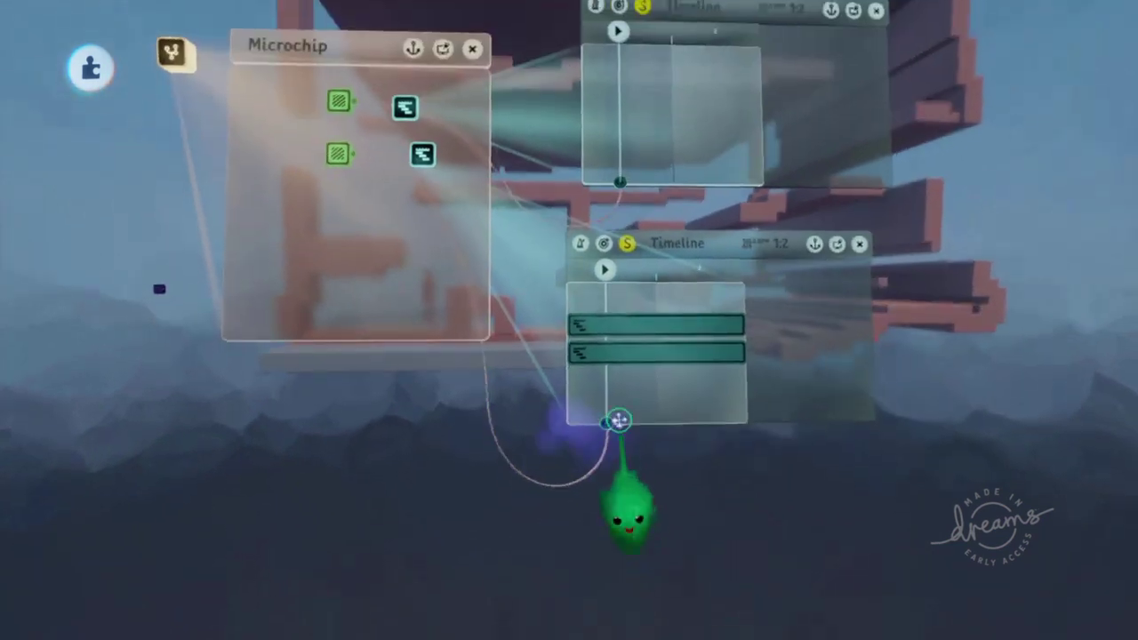
Scrub the upper timeline's playhead and record two keyframes through its Playback Properties
{"action": "left_click_drag", "start_coordinate": [641, 179], "coordinate": [721, 177]}
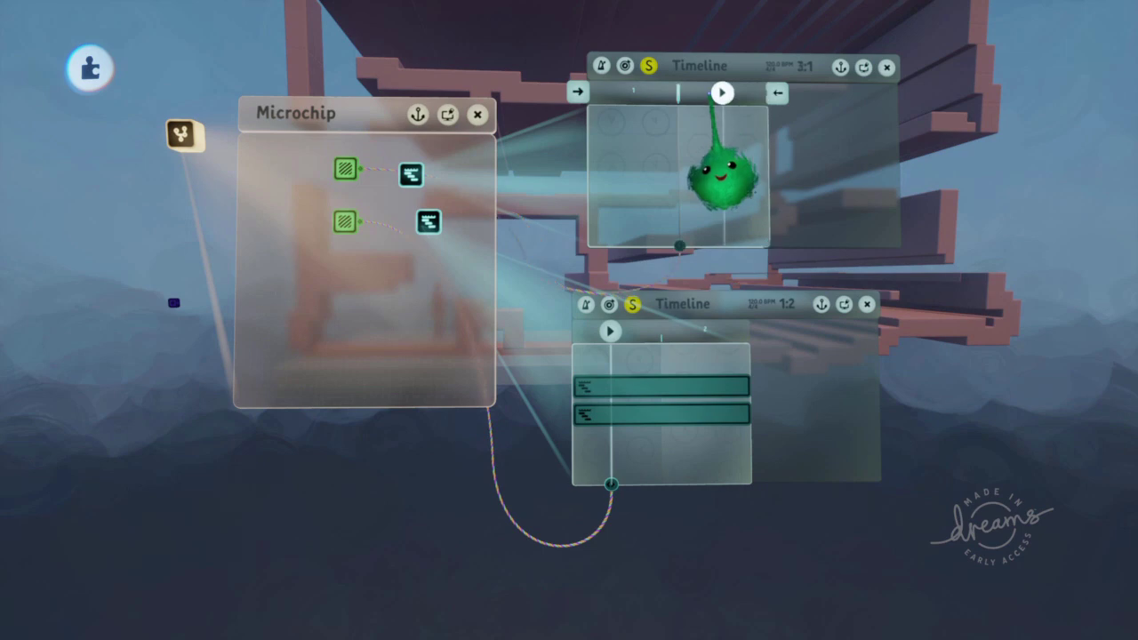
{"action": "key", "text": "Escape"}
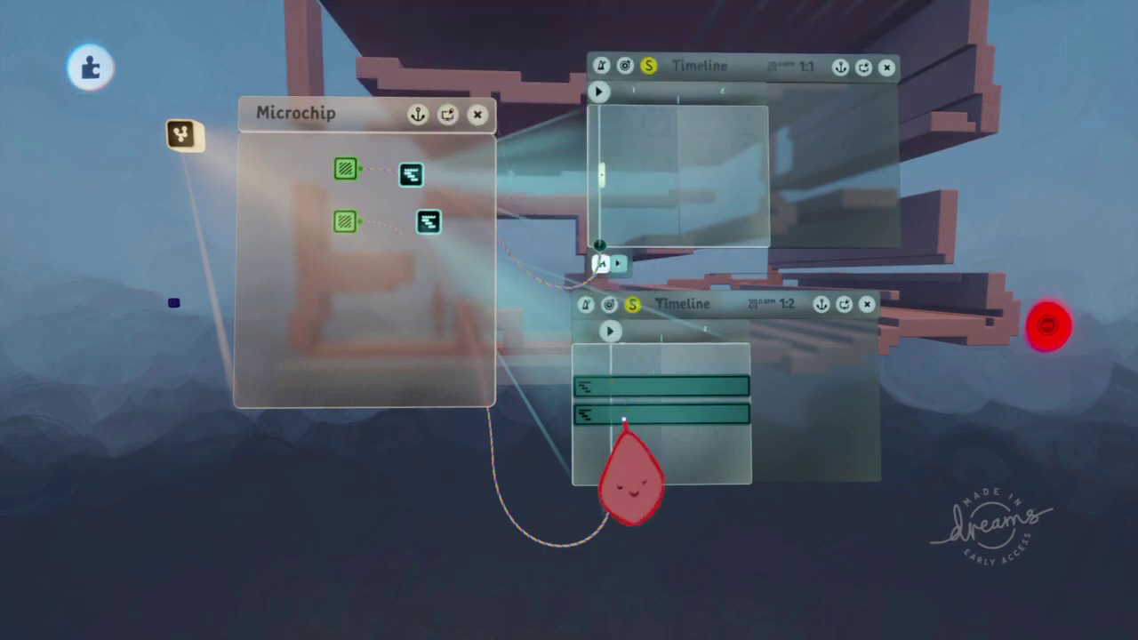
{"action": "left_click", "coordinate": [635, 452]}
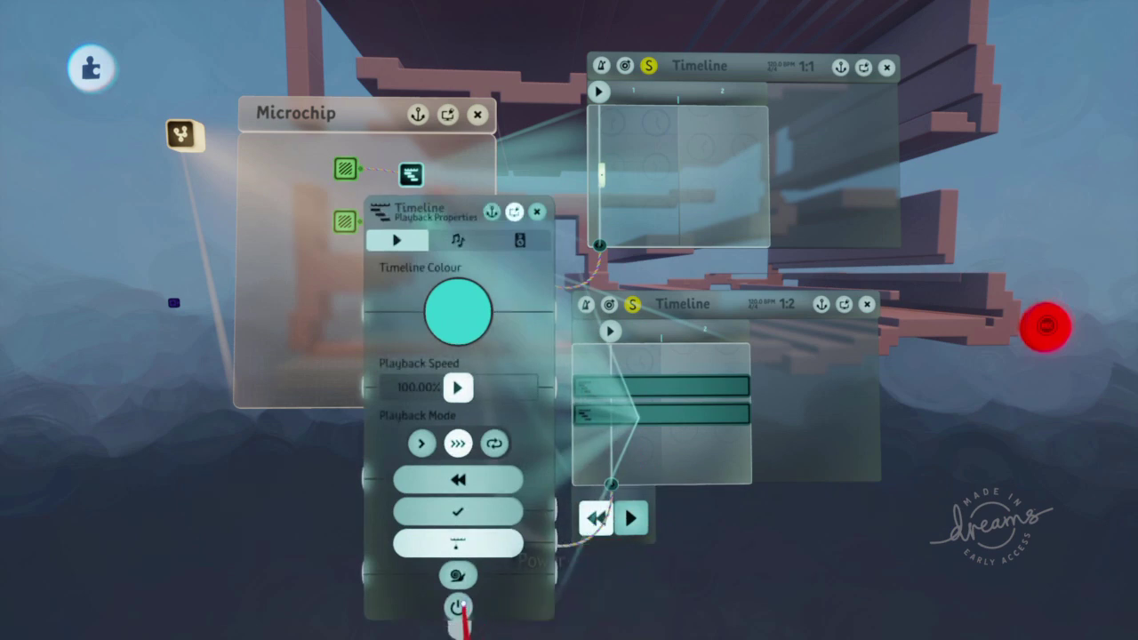
{"action": "key", "text": "Escape"}
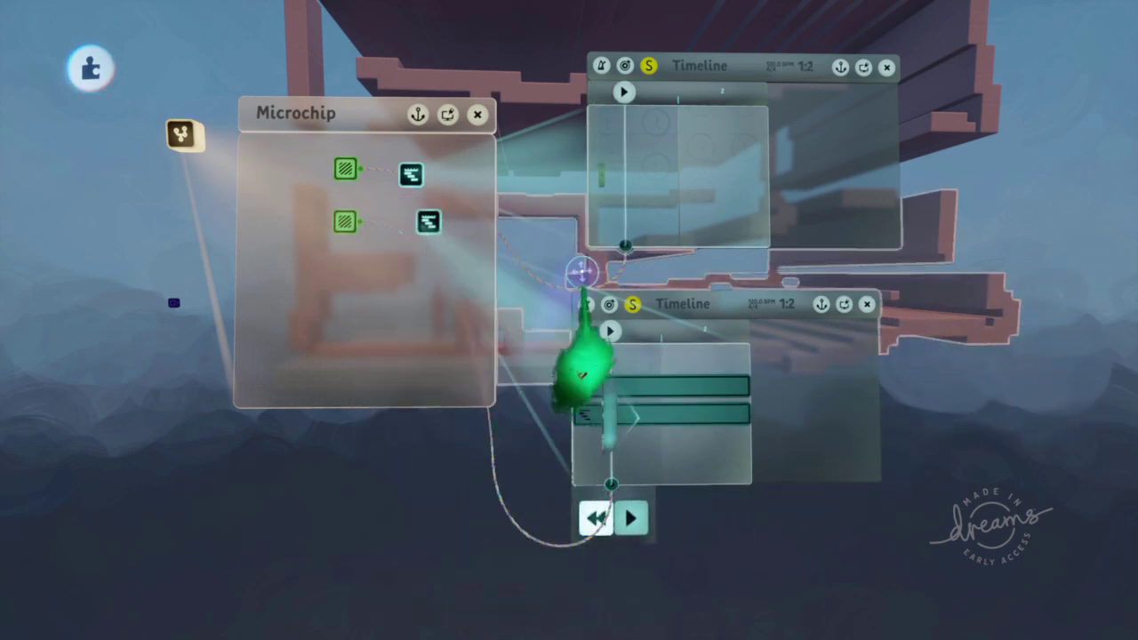
{"action": "key", "text": "Tab"}
{"action": "key", "text": "Escape"}
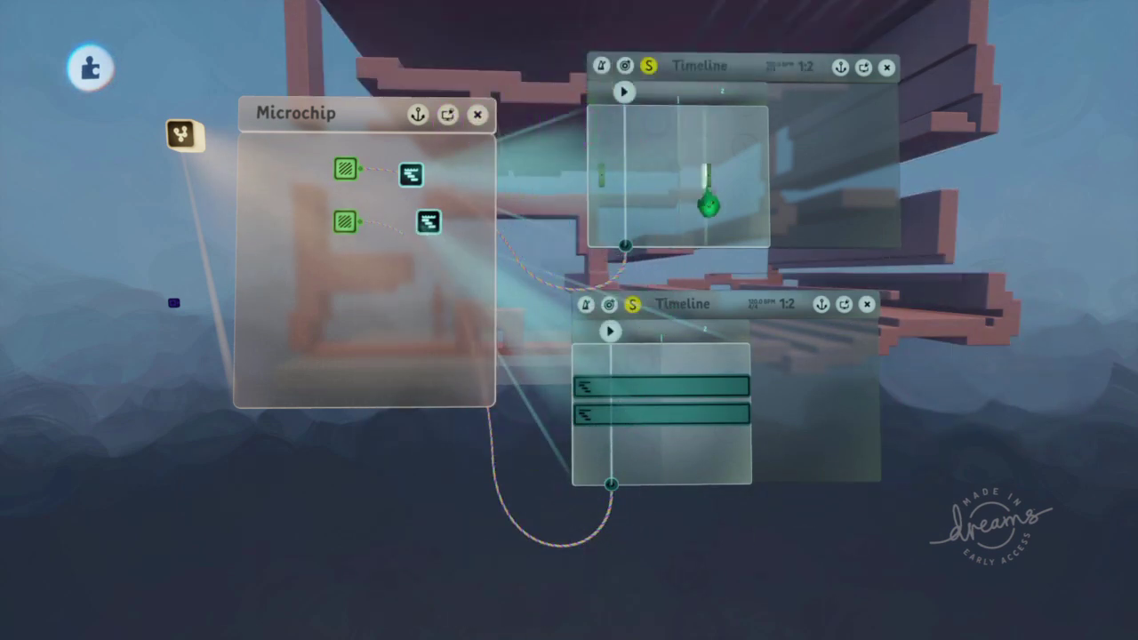
{"action": "left_click", "coordinate": [662, 469]}
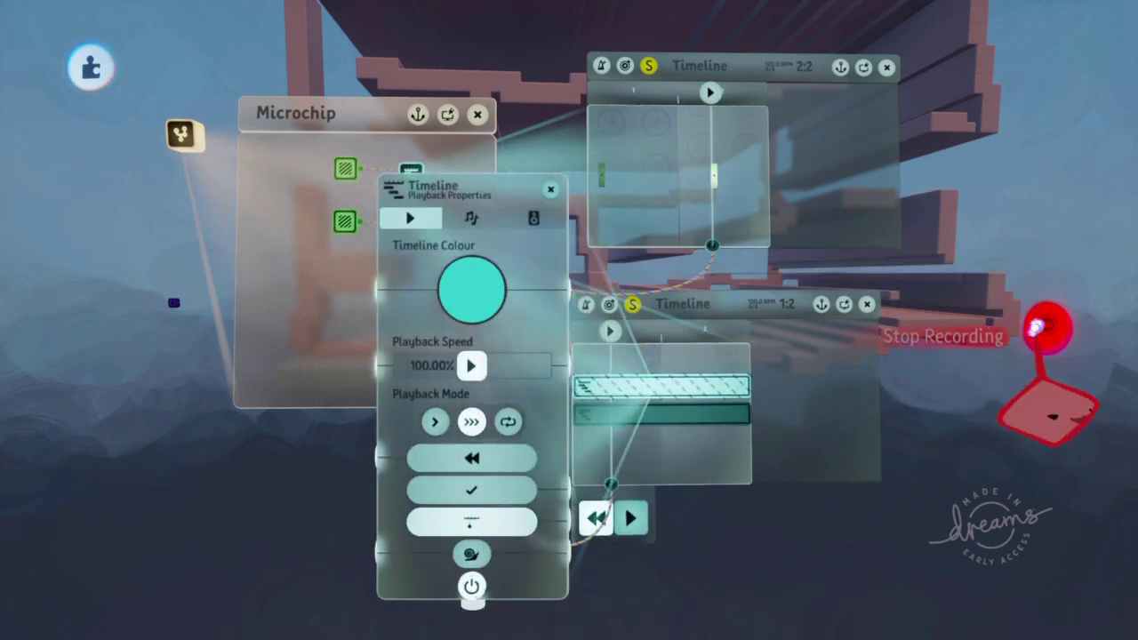
{"action": "key", "text": "Escape"}
{"action": "scroll", "coordinate": [704, 502], "scroll_direction": "up", "scroll_amount": 3}
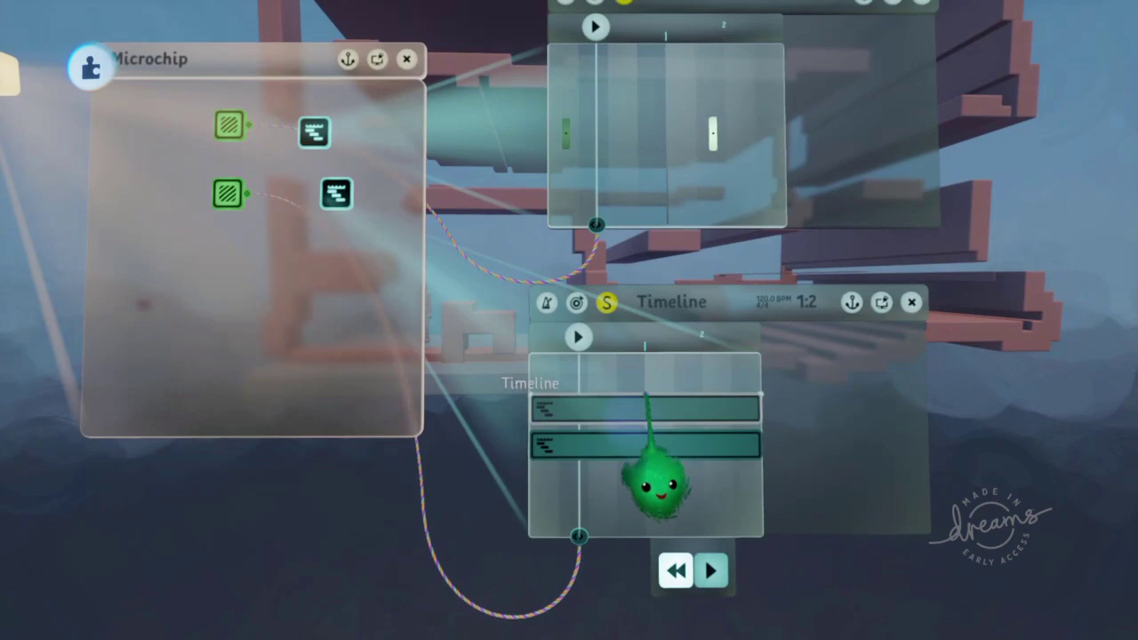
Stretch both keyframe clips so each fills half of the nested timeline
{"action": "mouse_move", "coordinate": [653, 458]}
{"action": "left_mouse_down"}
{"action": "mouse_move", "coordinate": [655, 610]}
{"action": "mouse_move", "coordinate": [662, 463]}
{"action": "left_mouse_up"}
{"action": "scroll", "coordinate": [656, 364], "scroll_direction": "up", "scroll_amount": 5}
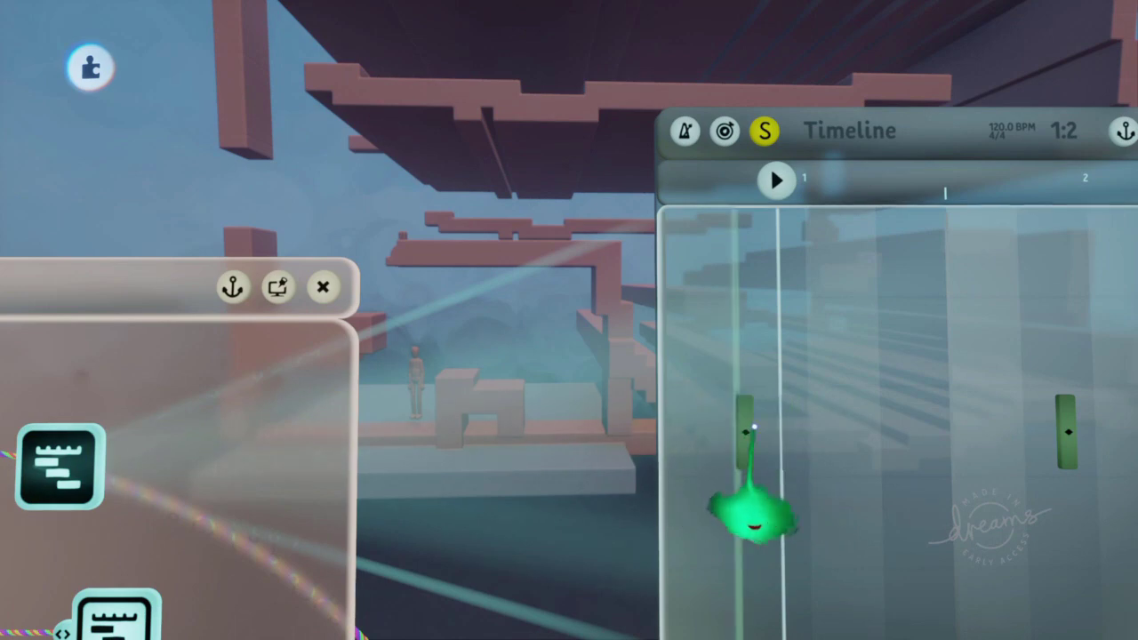
{"action": "scroll", "coordinate": [753, 428], "scroll_direction": "down", "scroll_amount": 5}
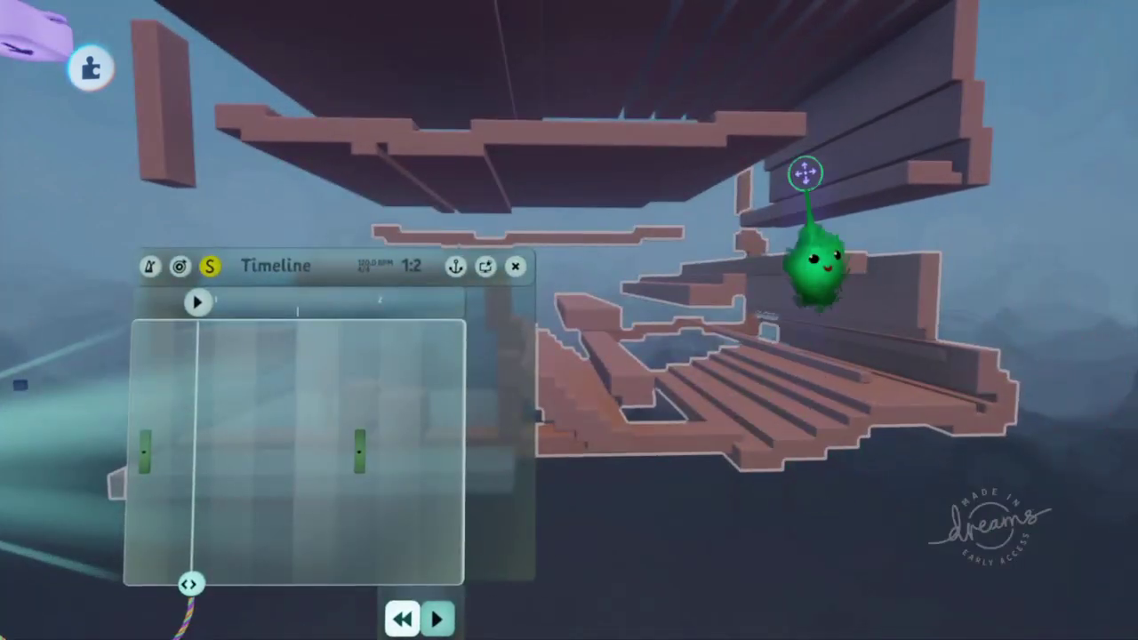
{"action": "scroll", "coordinate": [770, 231], "scroll_direction": "up", "scroll_amount": 5}
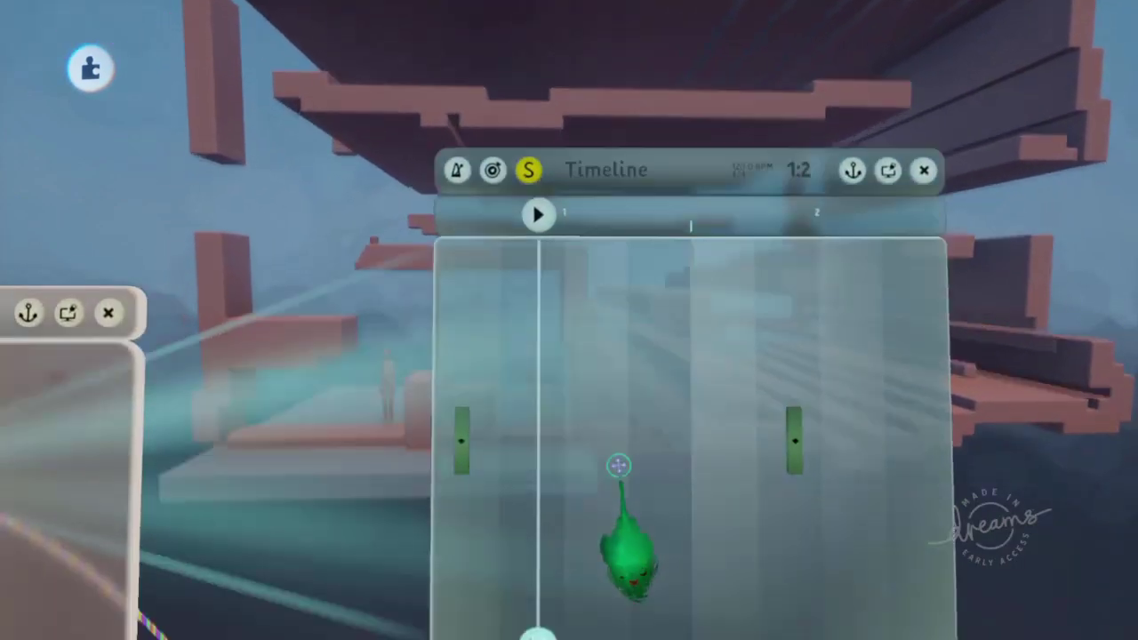
{"action": "scroll", "coordinate": [619, 465], "scroll_direction": "up", "scroll_amount": 5}
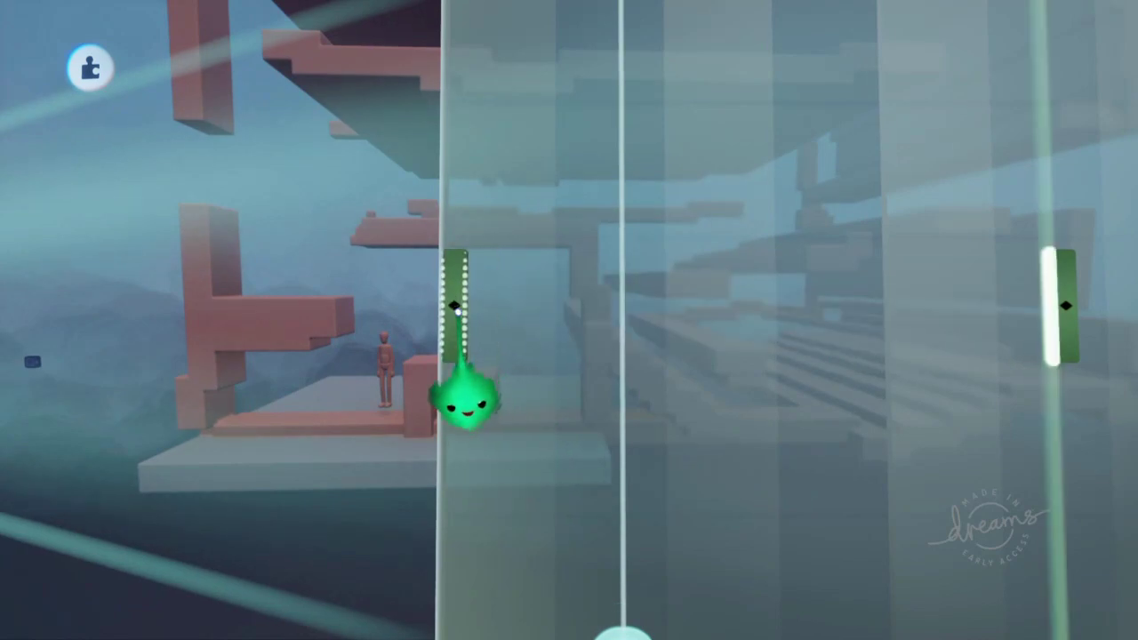
{"action": "left_click_drag", "start_coordinate": [465, 399], "coordinate": [572, 410]}
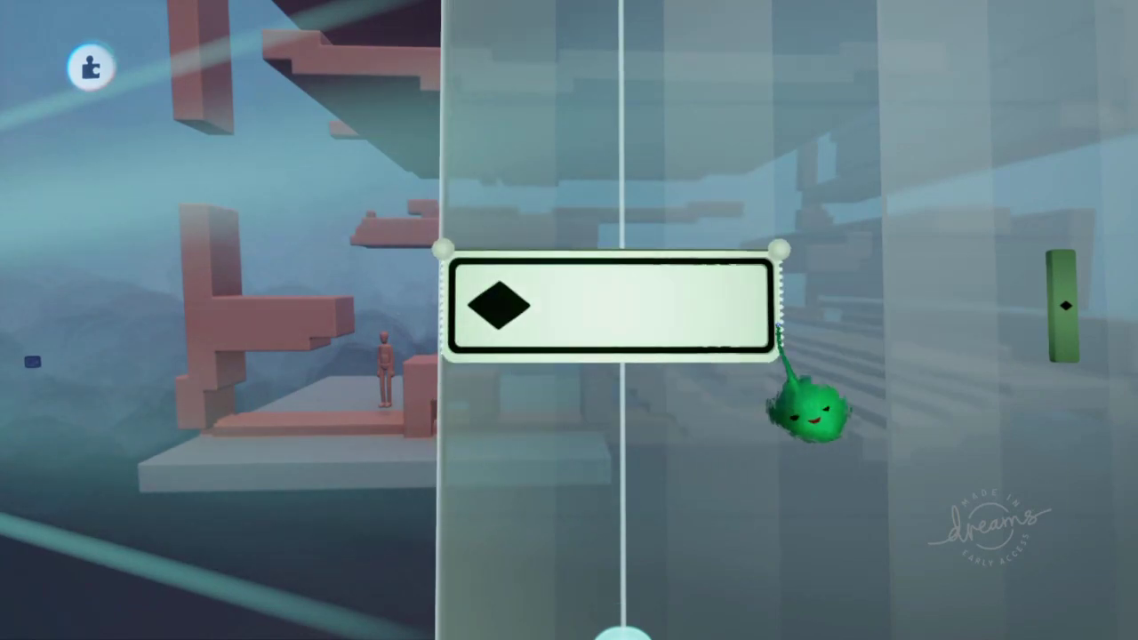
{"action": "left_click_drag", "start_coordinate": [809, 409], "coordinate": [902, 407]}
{"action": "scroll", "coordinate": [901, 406], "scroll_direction": "down", "scroll_amount": 5}
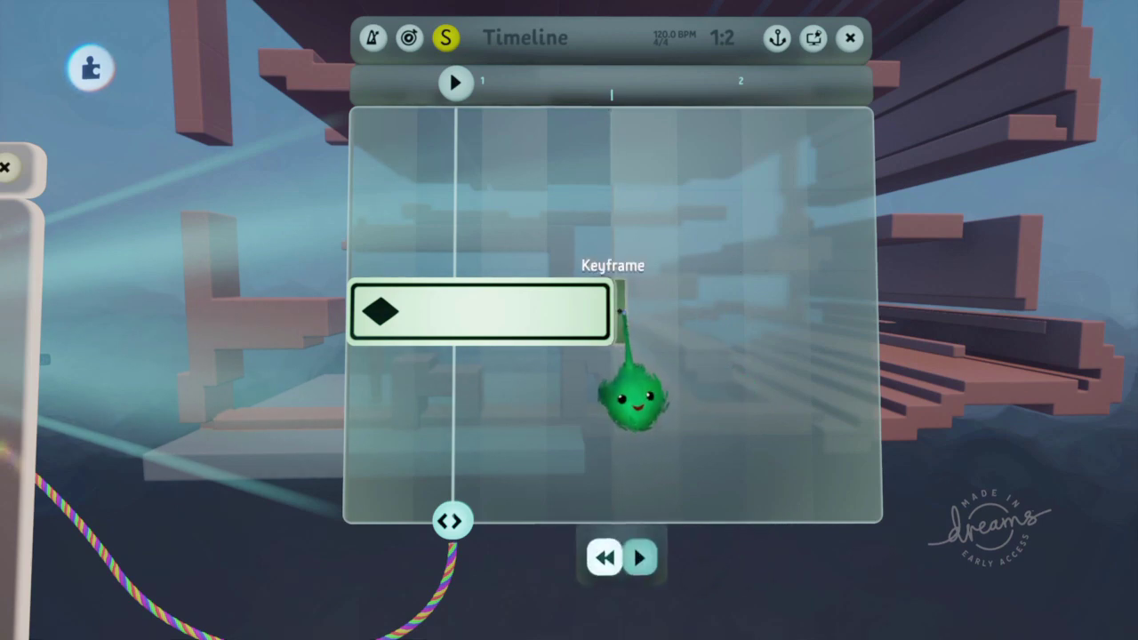
{"action": "scroll", "coordinate": [638, 324], "scroll_direction": "up", "scroll_amount": 5}
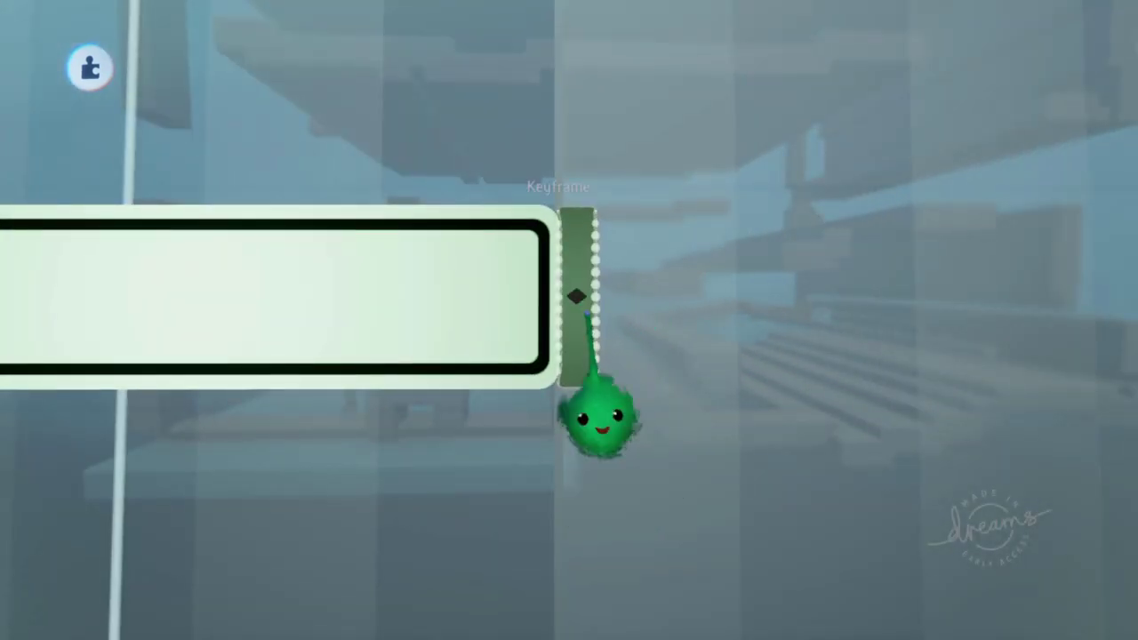
{"action": "left_click_drag", "start_coordinate": [594, 318], "coordinate": [925, 297]}
{"action": "scroll", "coordinate": [925, 298], "scroll_direction": "down", "scroll_amount": 5}
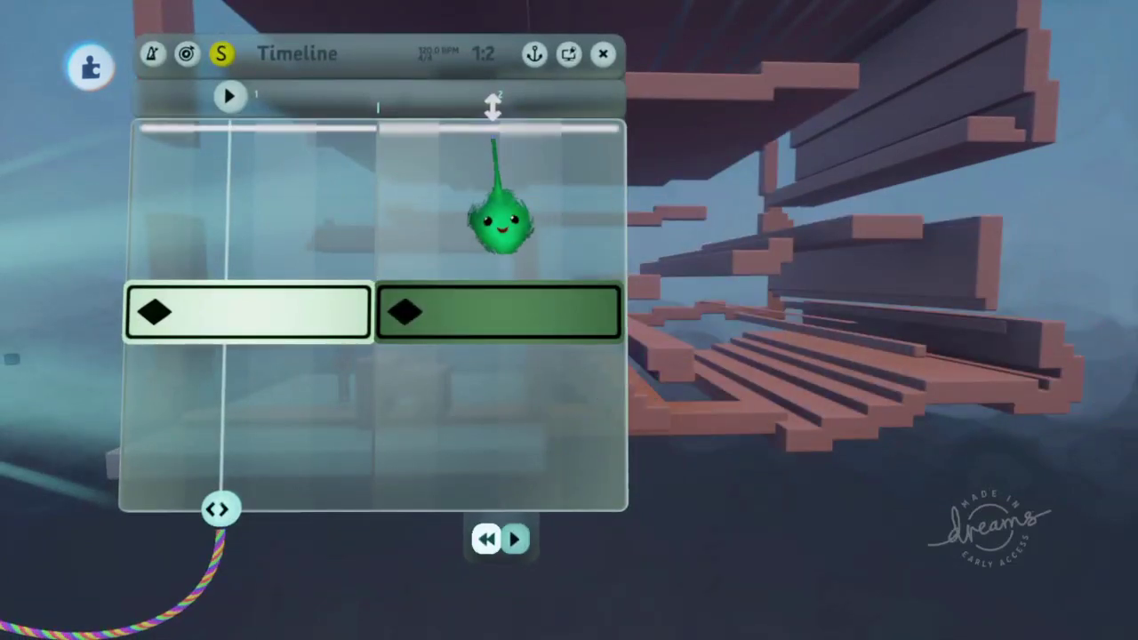
Drag the timeline window's top and bottom edges inward to shorten it
{"action": "left_click_drag", "start_coordinate": [490, 107], "coordinate": [494, 229]}
{"action": "left_click_drag", "start_coordinate": [507, 502], "coordinate": [496, 449]}
{"action": "scroll", "coordinate": [502, 480], "scroll_direction": "down", "scroll_amount": 5}
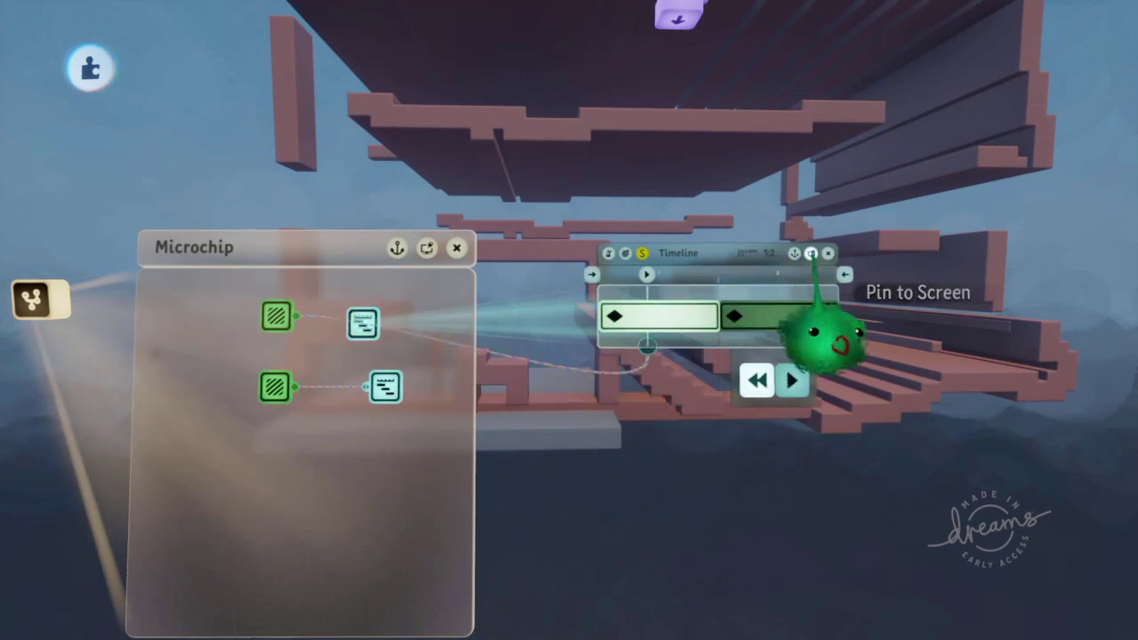
Pin the nested timeline on screen, play-test the mannequin's climb, then exit test mode
{"action": "left_click", "coordinate": [810, 254]}
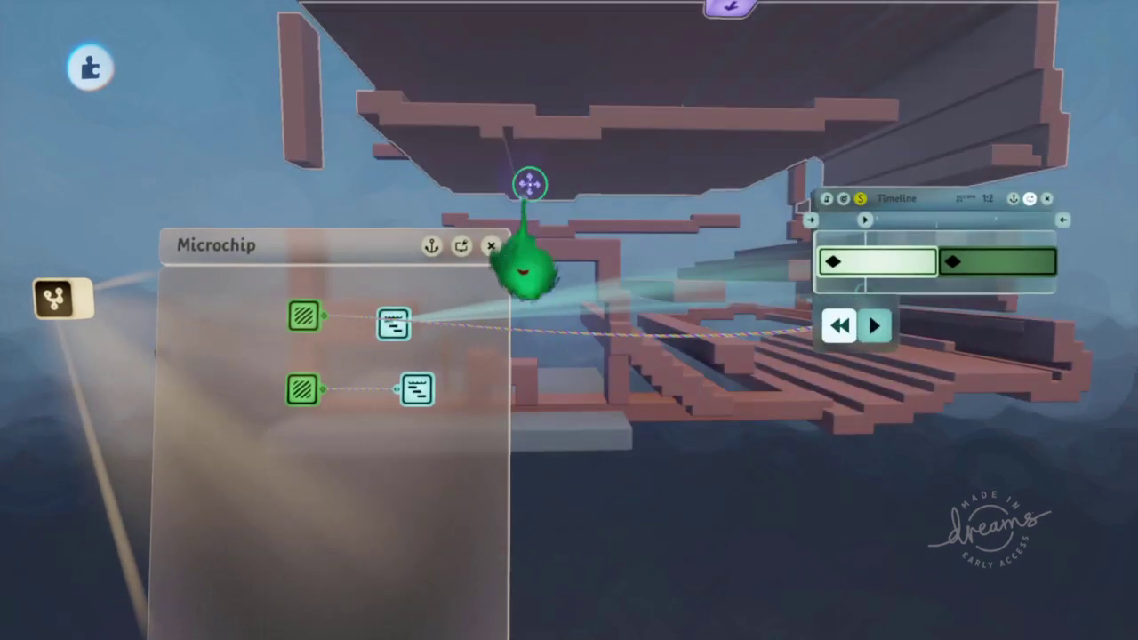
{"action": "key", "text": "Escape"}
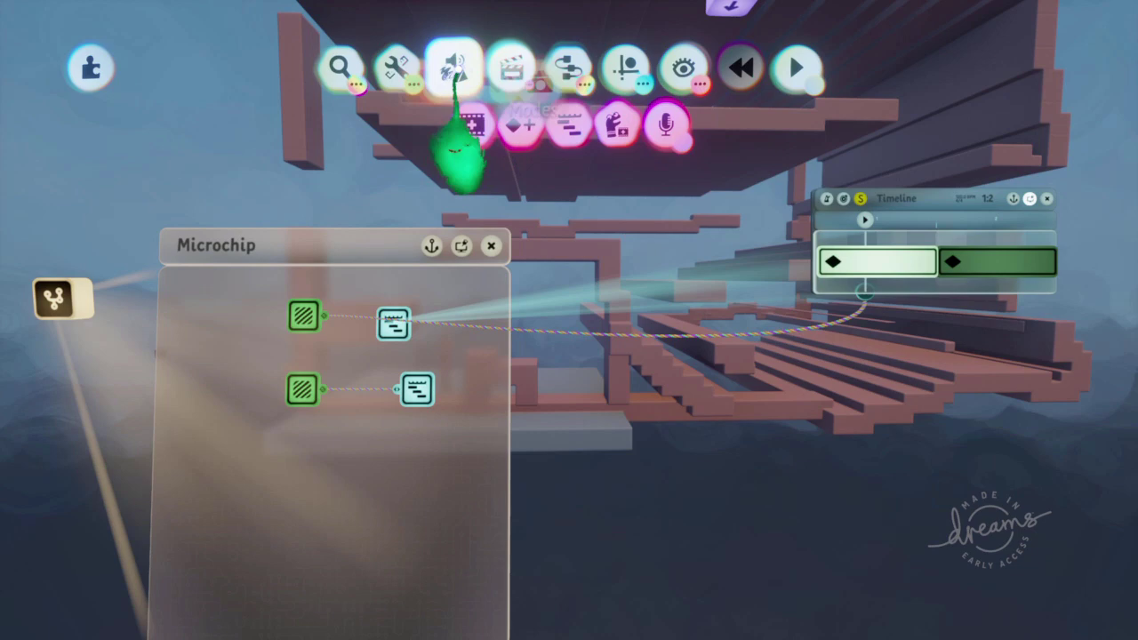
{"action": "key", "text": "t"}
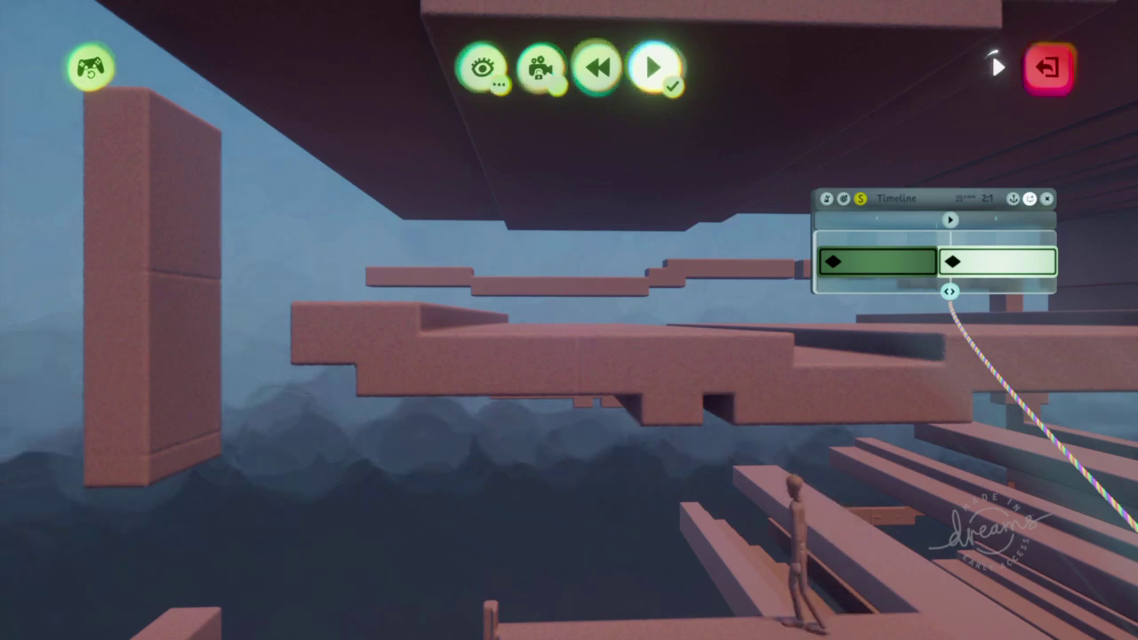
{"action": "key", "text": "Escape"}
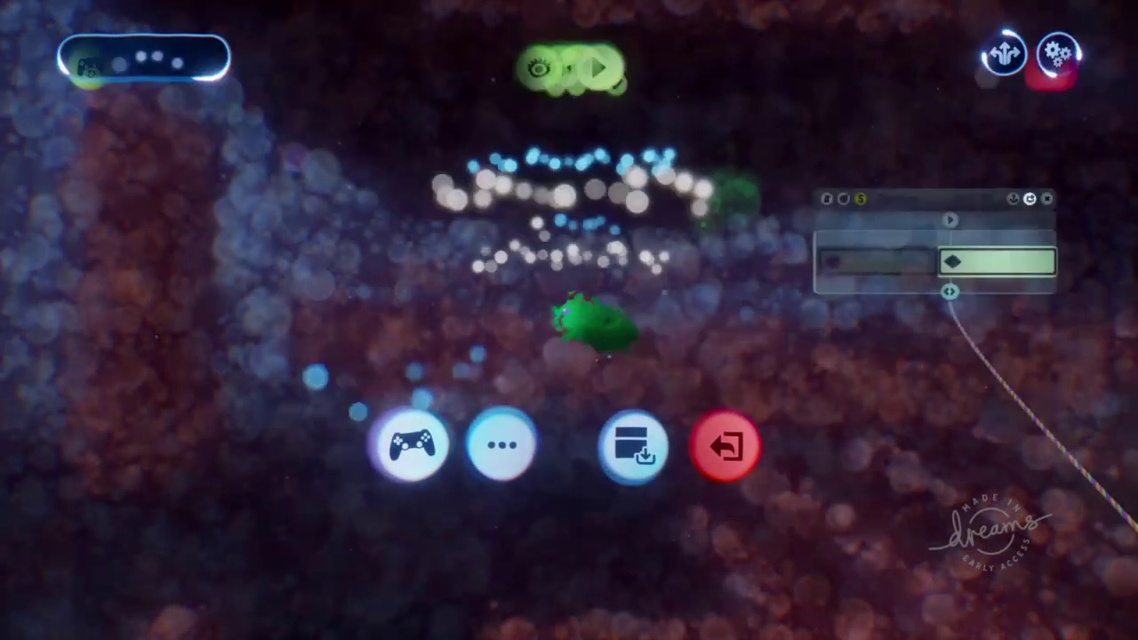
{"action": "left_click", "coordinate": [725, 444]}
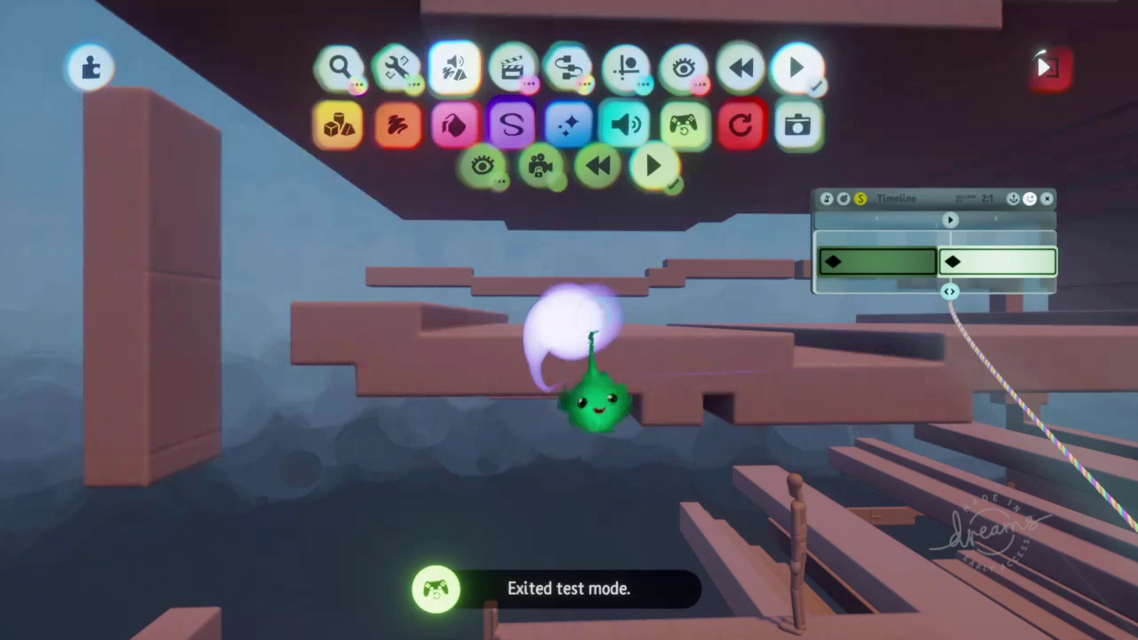
Stretch the first keyframe clip to meet the second, then park the timeline upper right
{"action": "left_click_drag", "start_coordinate": [952, 271], "coordinate": [673, 385]}
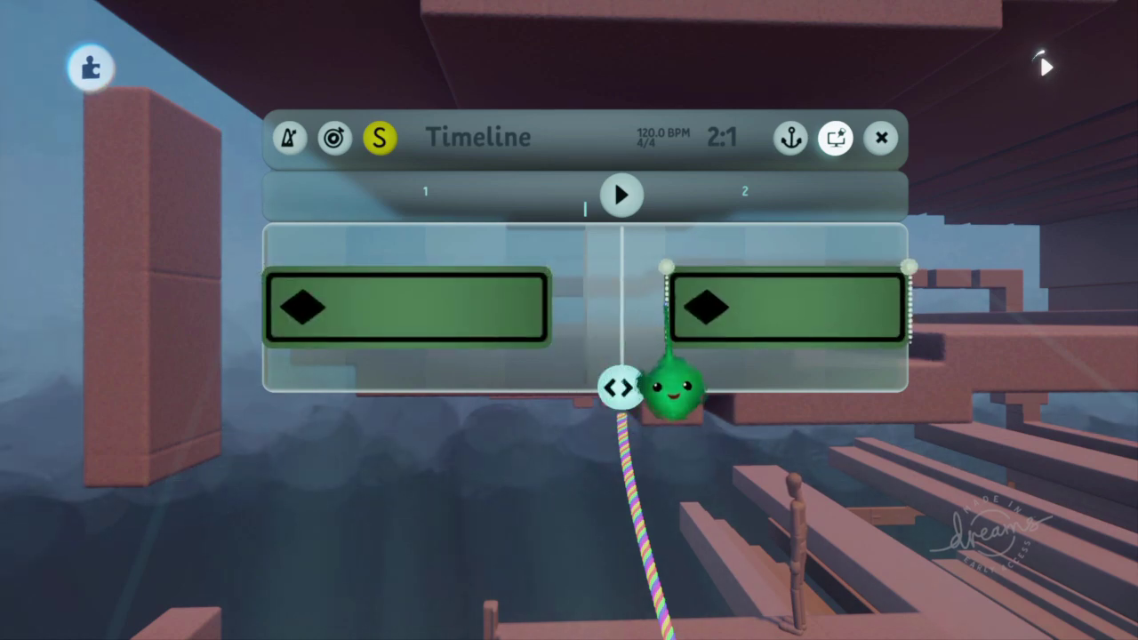
{"action": "left_click_drag", "start_coordinate": [579, 381], "coordinate": [666, 396]}
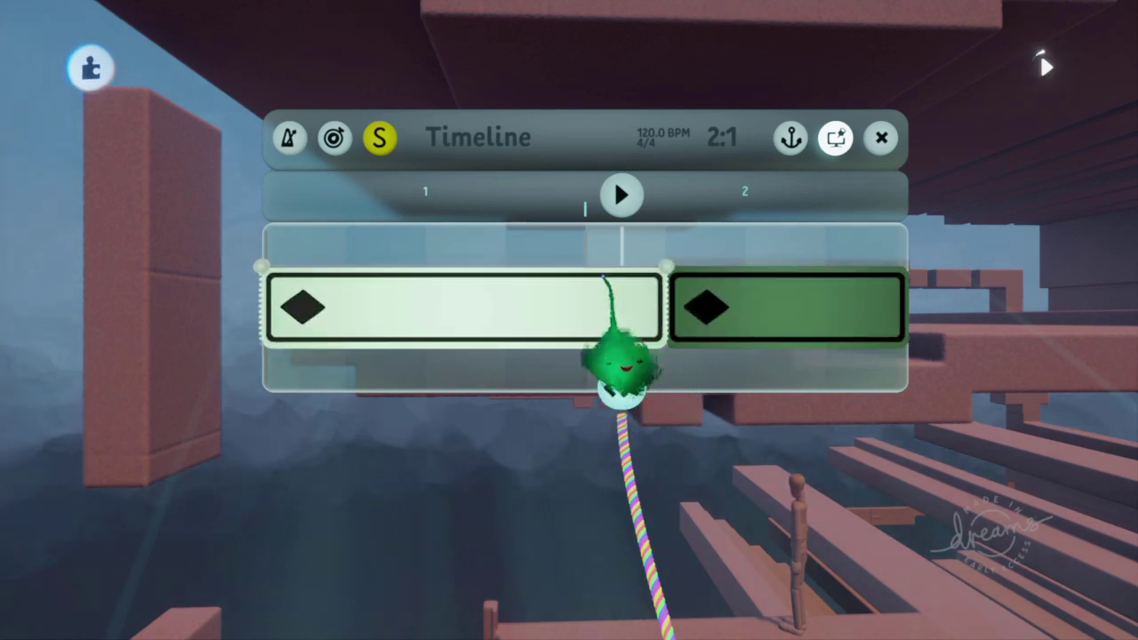
{"action": "key", "text": "Escape"}
{"action": "key", "text": "Escape"}
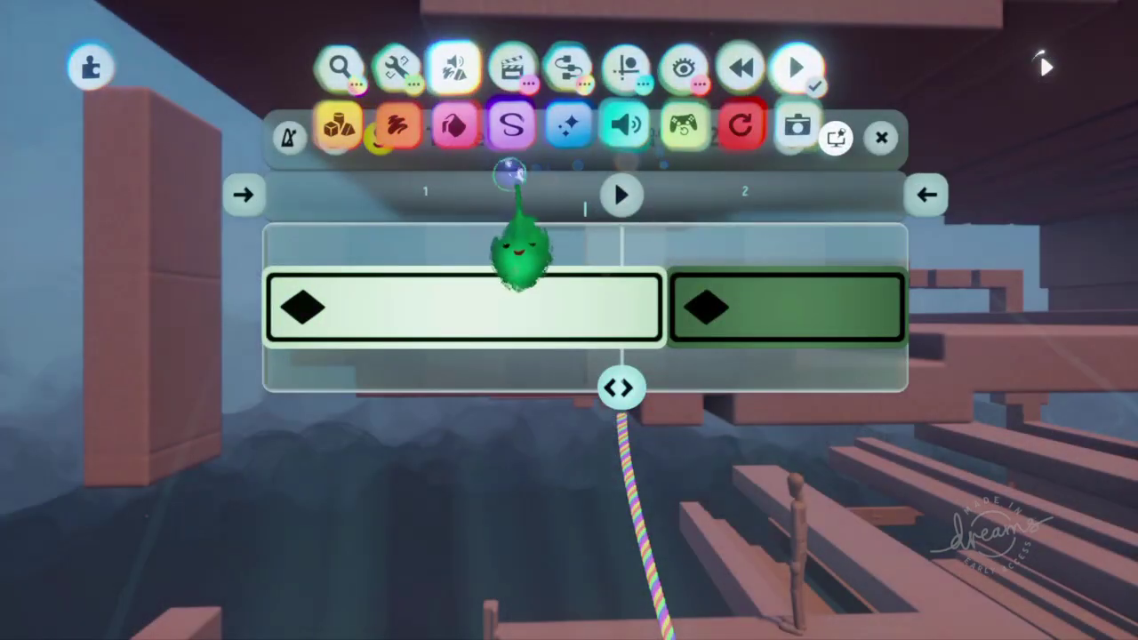
{"action": "left_click_drag", "start_coordinate": [509, 172], "coordinate": [737, 107]}
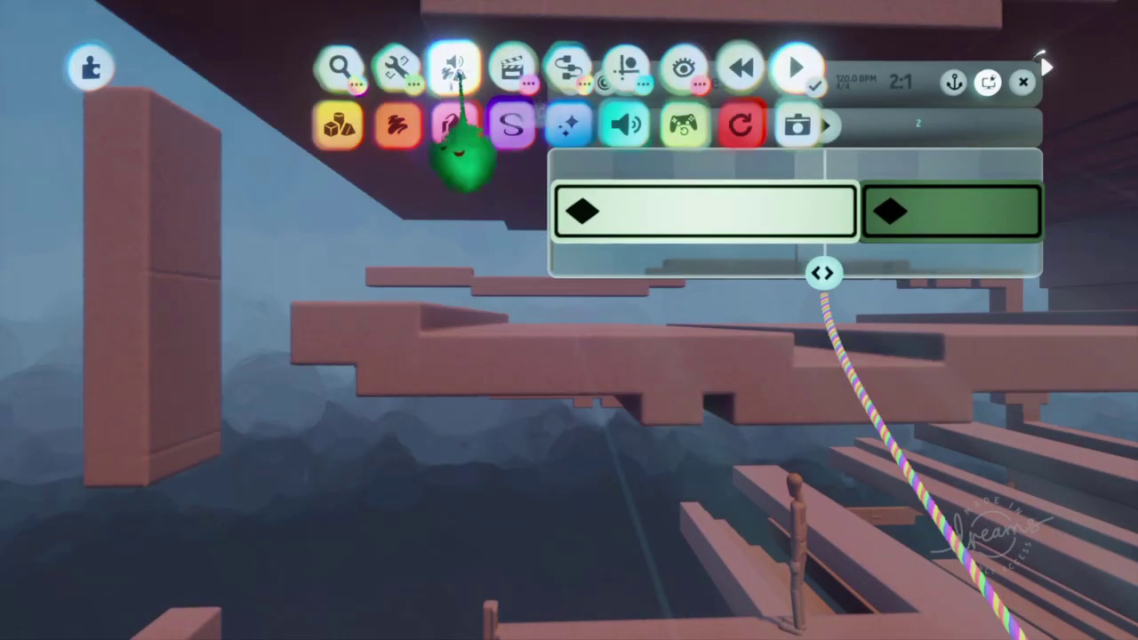
Play-test the level, scrubbing the timeline to preview the camera cuts, then exit
{"action": "left_click", "coordinate": [682, 124]}
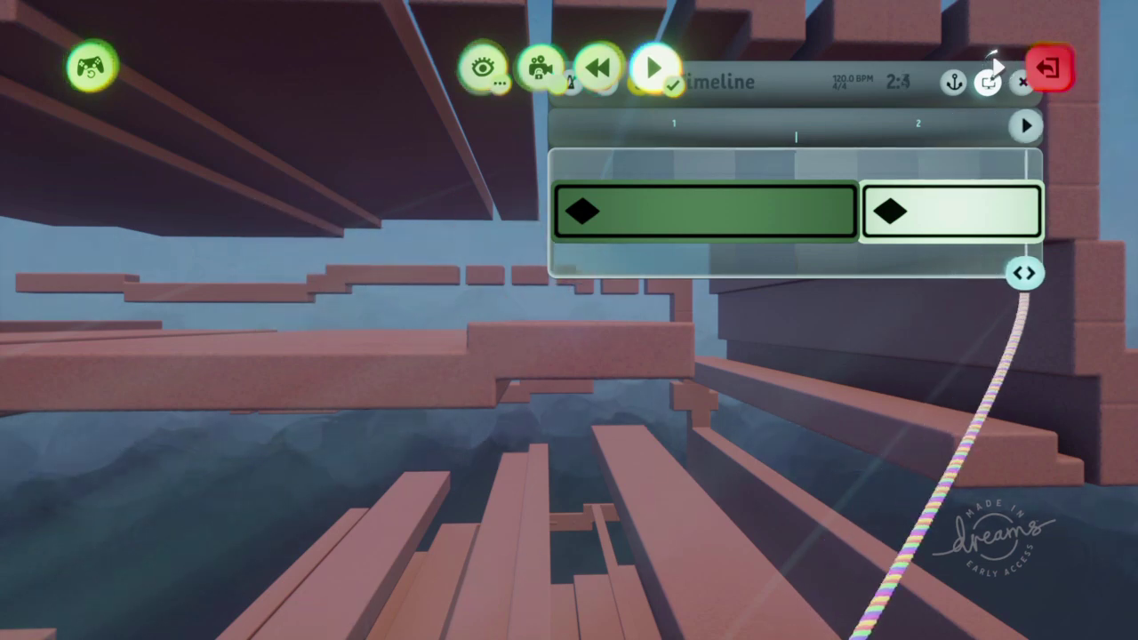
{"action": "left_click_drag", "start_coordinate": [946, 273], "coordinate": [753, 273]}
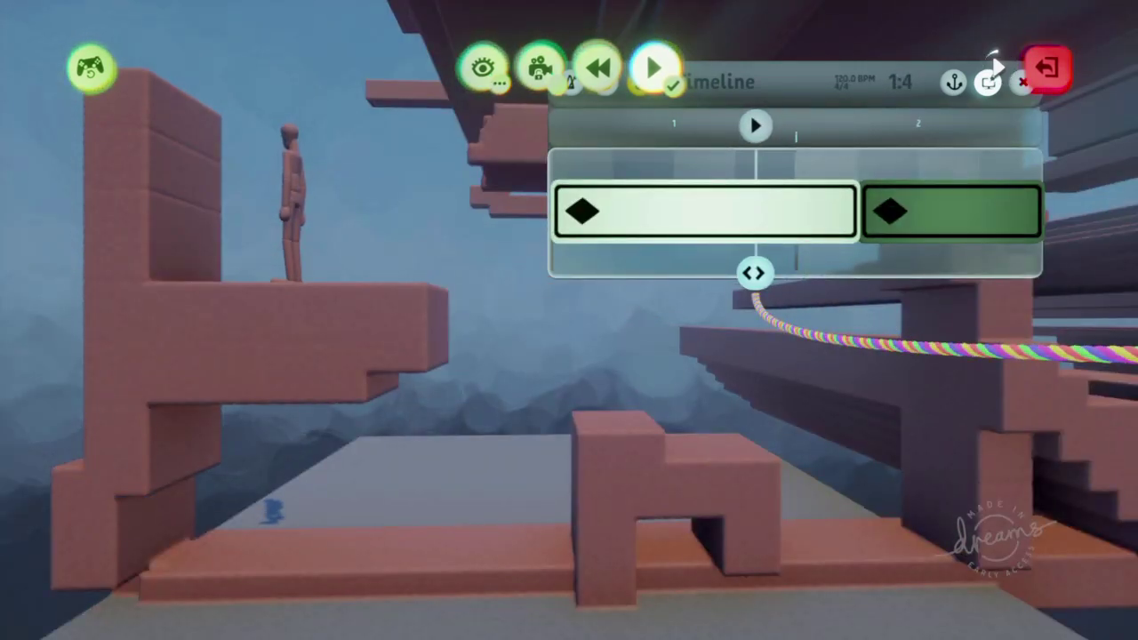
{"action": "key", "text": "Escape"}
{"action": "key", "text": "Escape"}
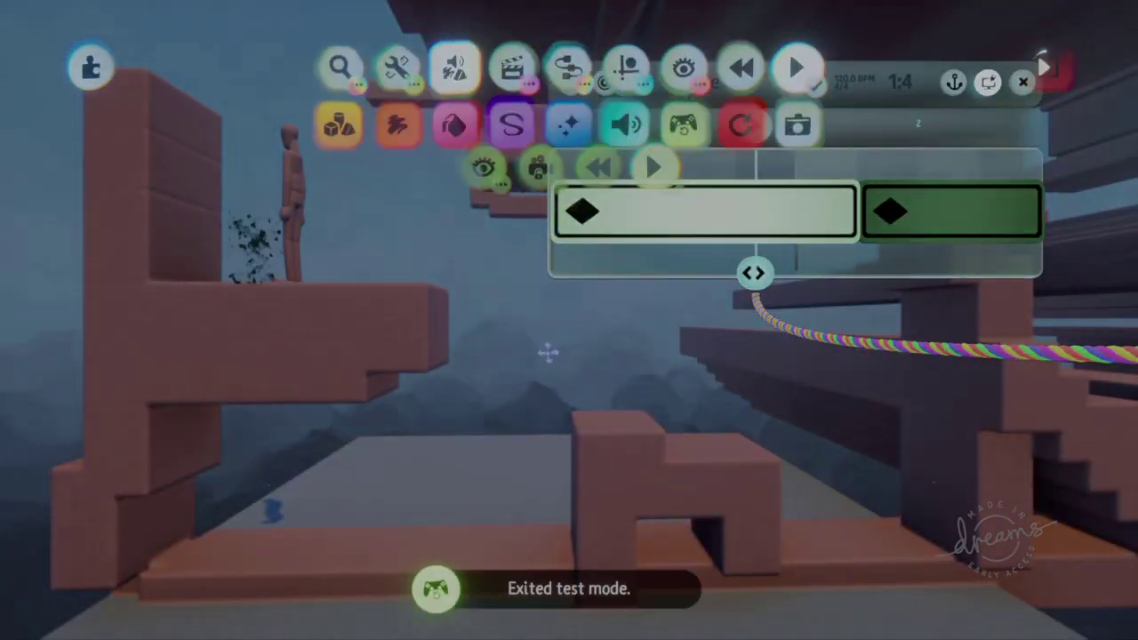